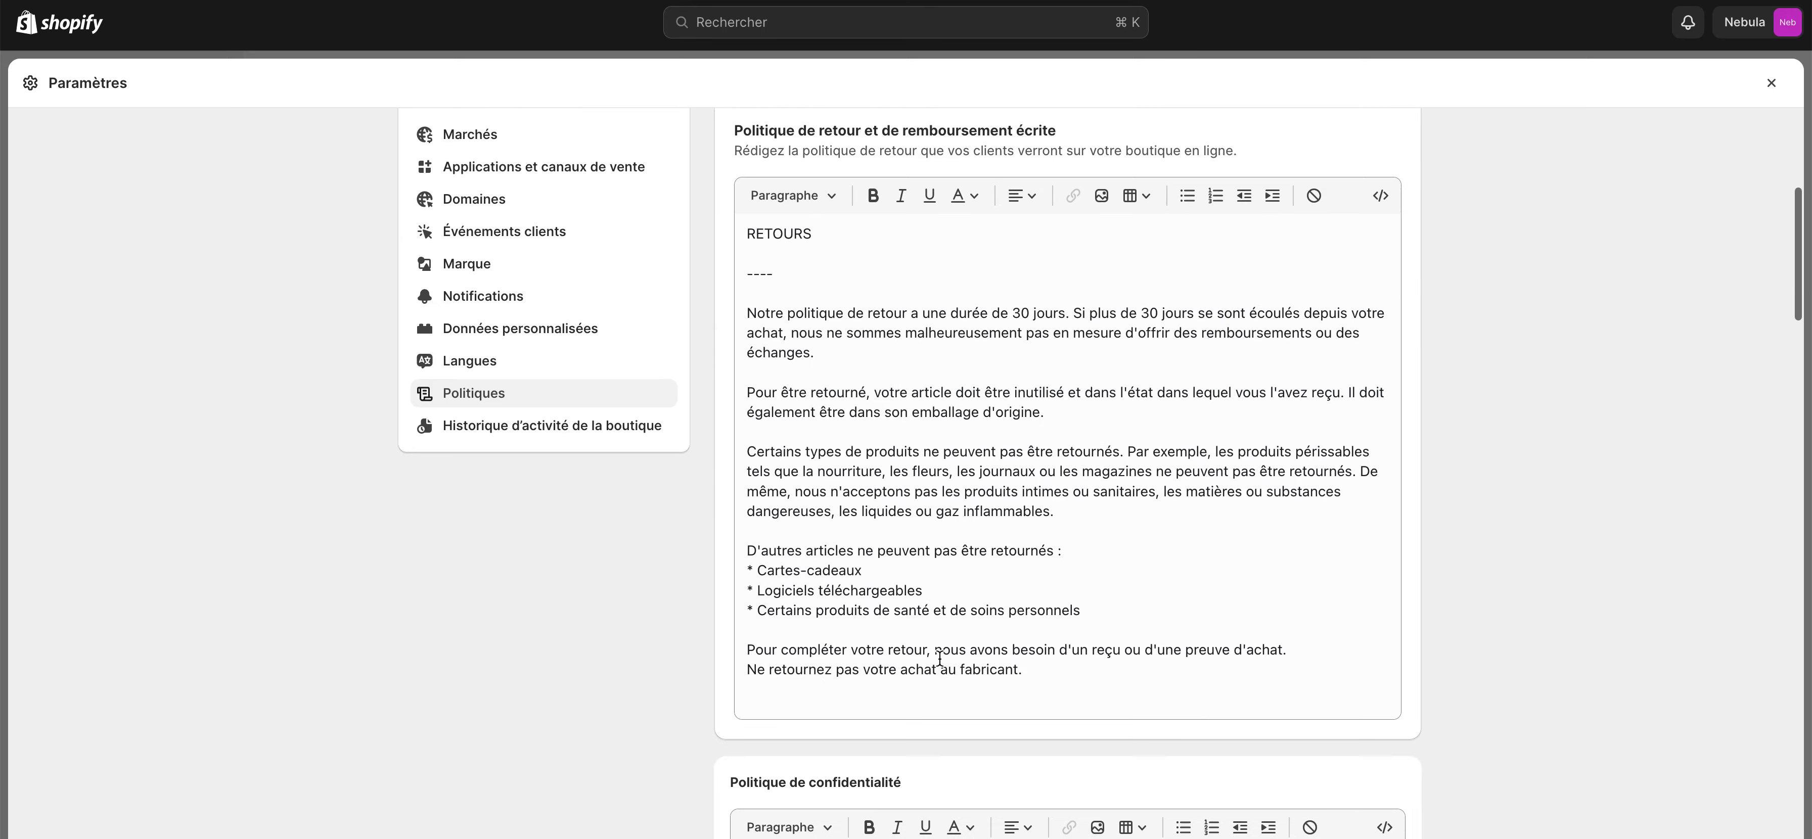
Look through the store's written policies, from the return policy down to the legal notices.
scroll(671, 624, "down", 20)
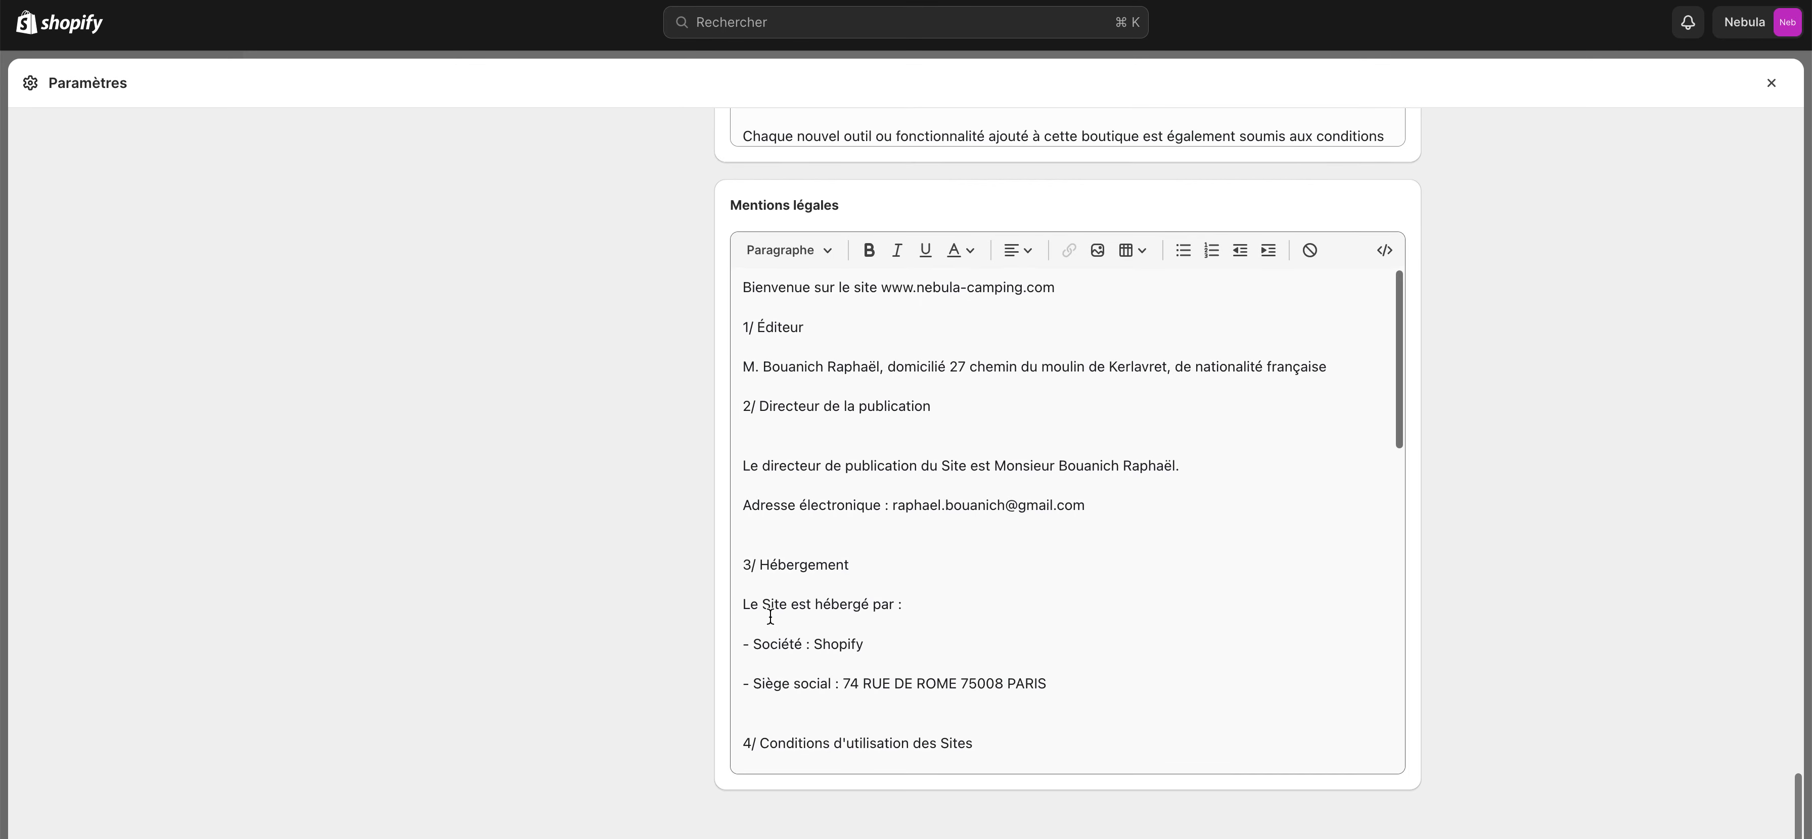
scroll(768, 606, "down", 15)
scroll(787, 472, "down", 3)
scroll(773, 457, "up", 15)
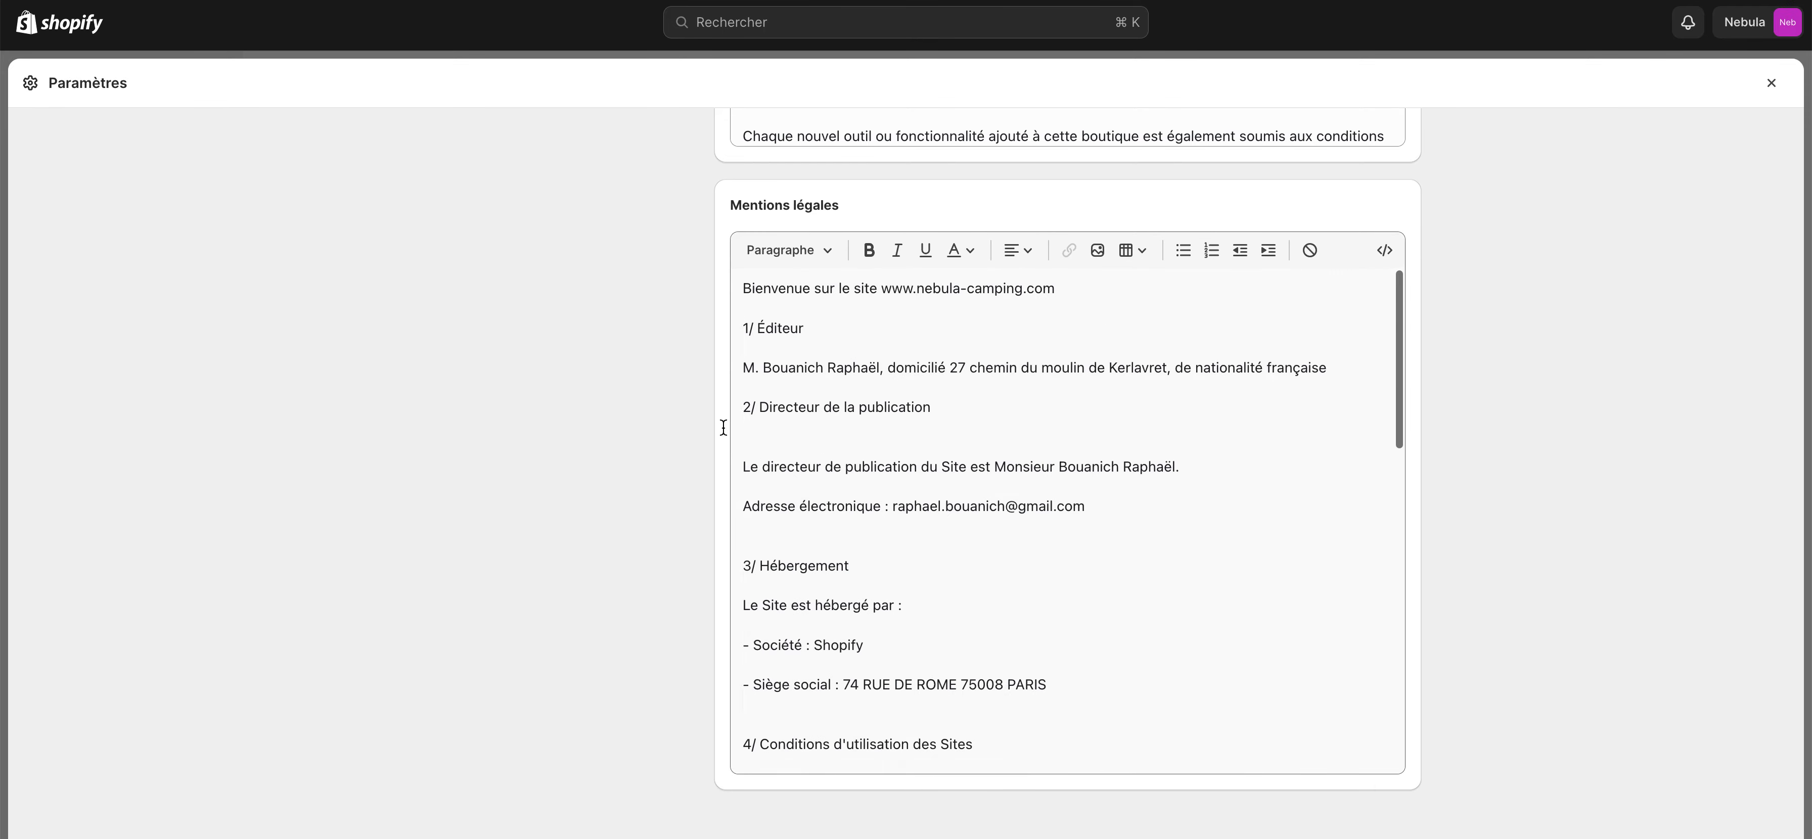
scroll(588, 278, "up", 20)
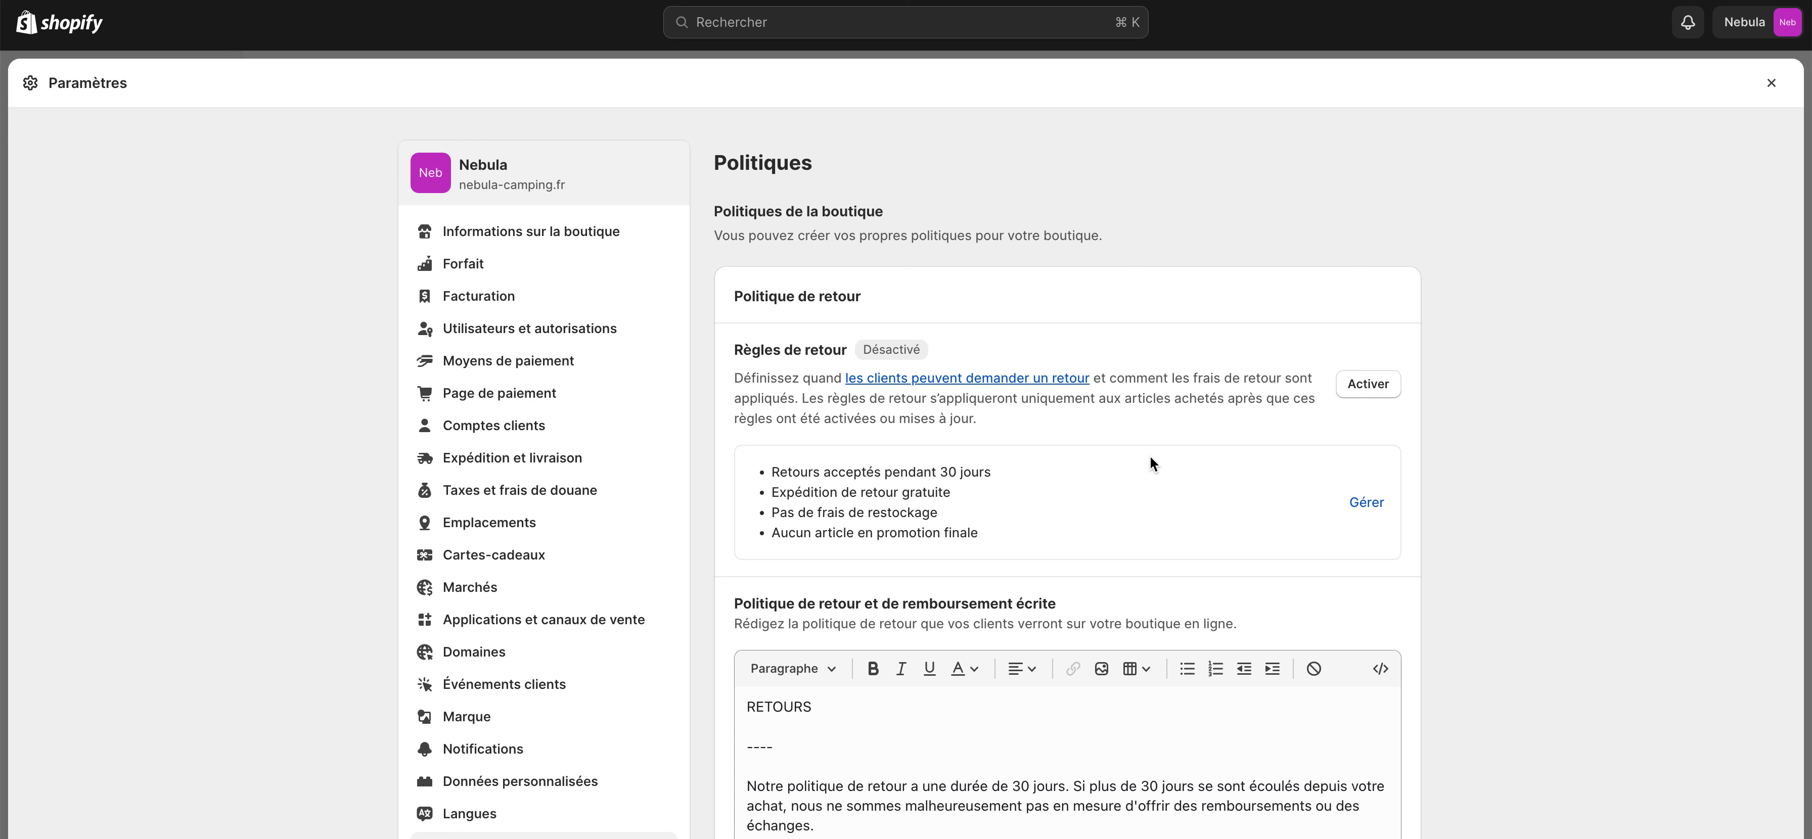
scroll(1149, 464, "down", 5)
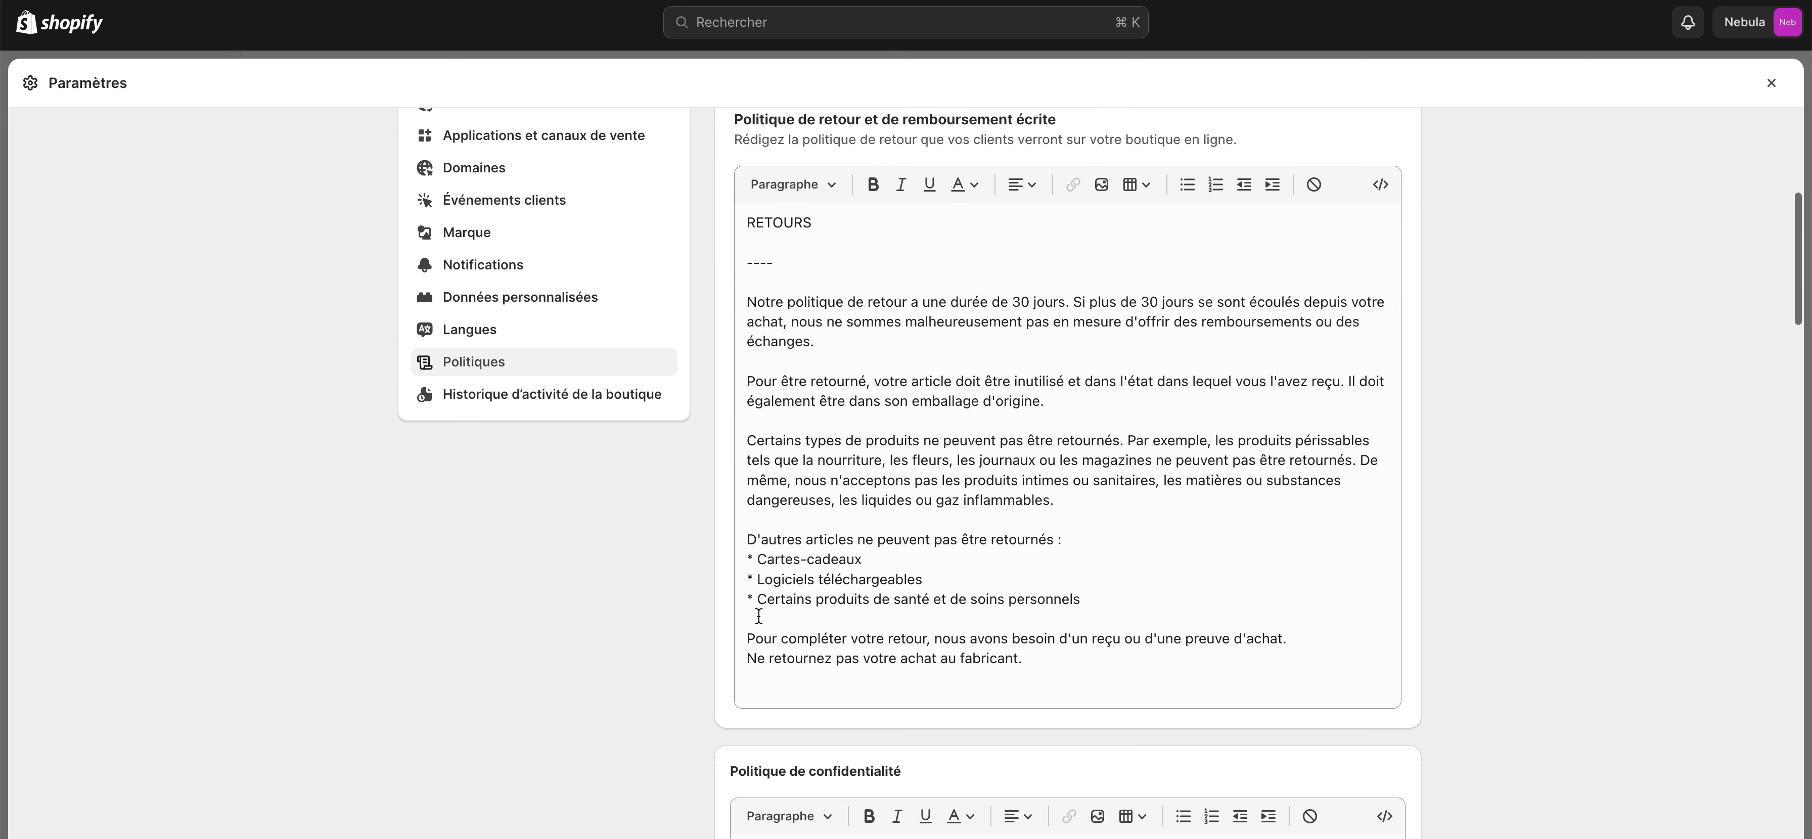
scroll(703, 619, "down", 15)
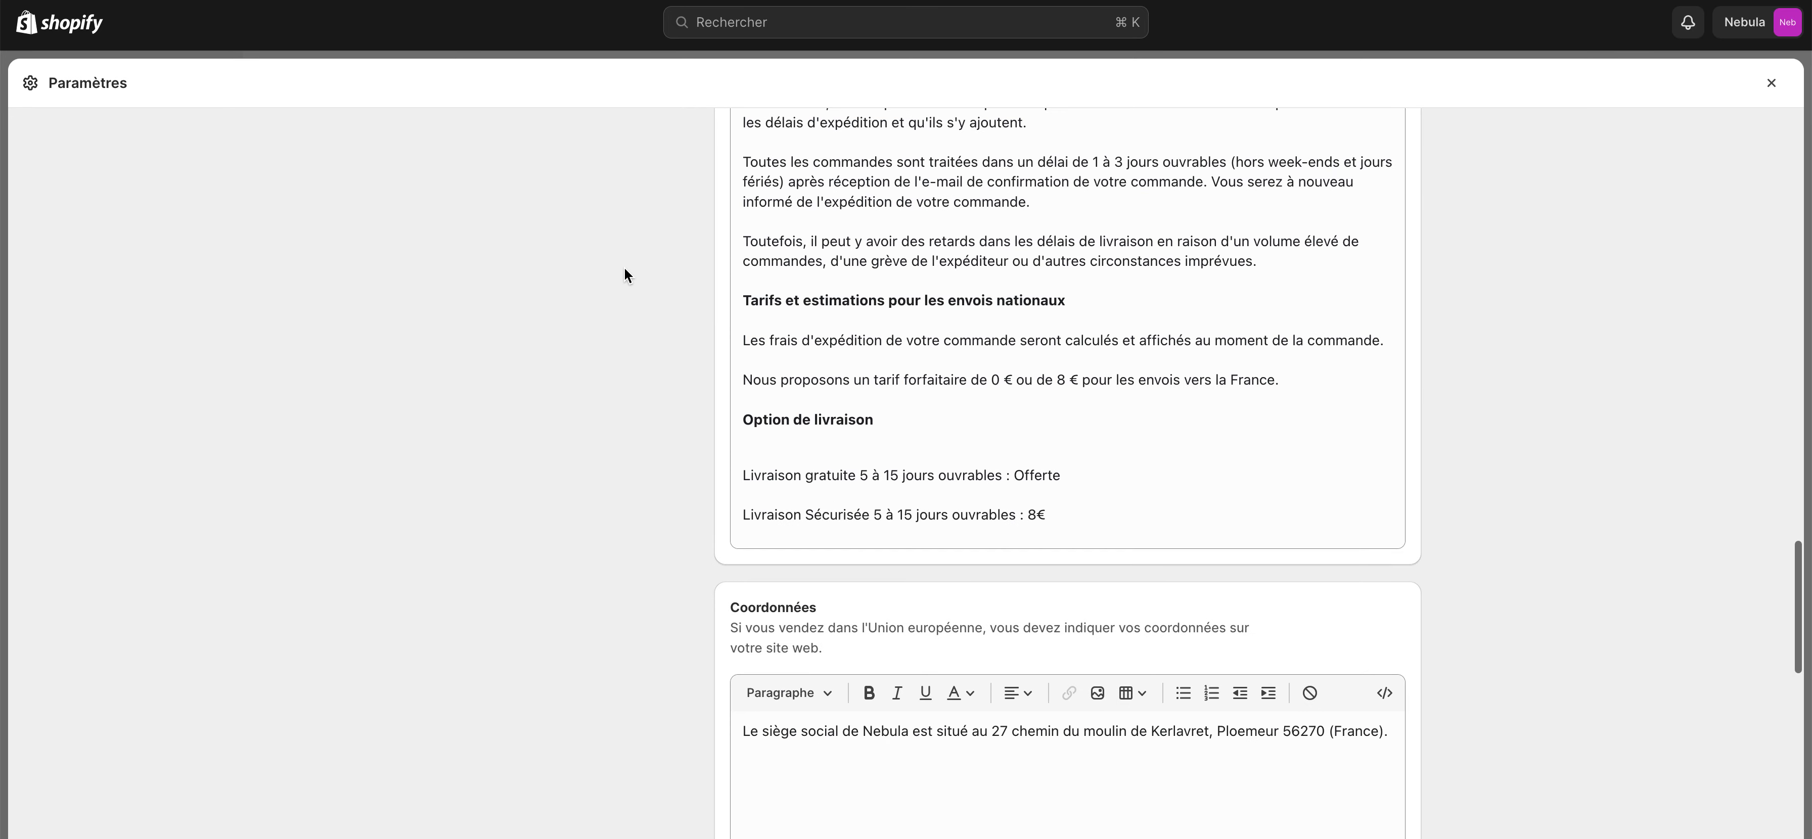
scroll(656, 395, "down", 5)
scroll(589, 352, "up", 20)
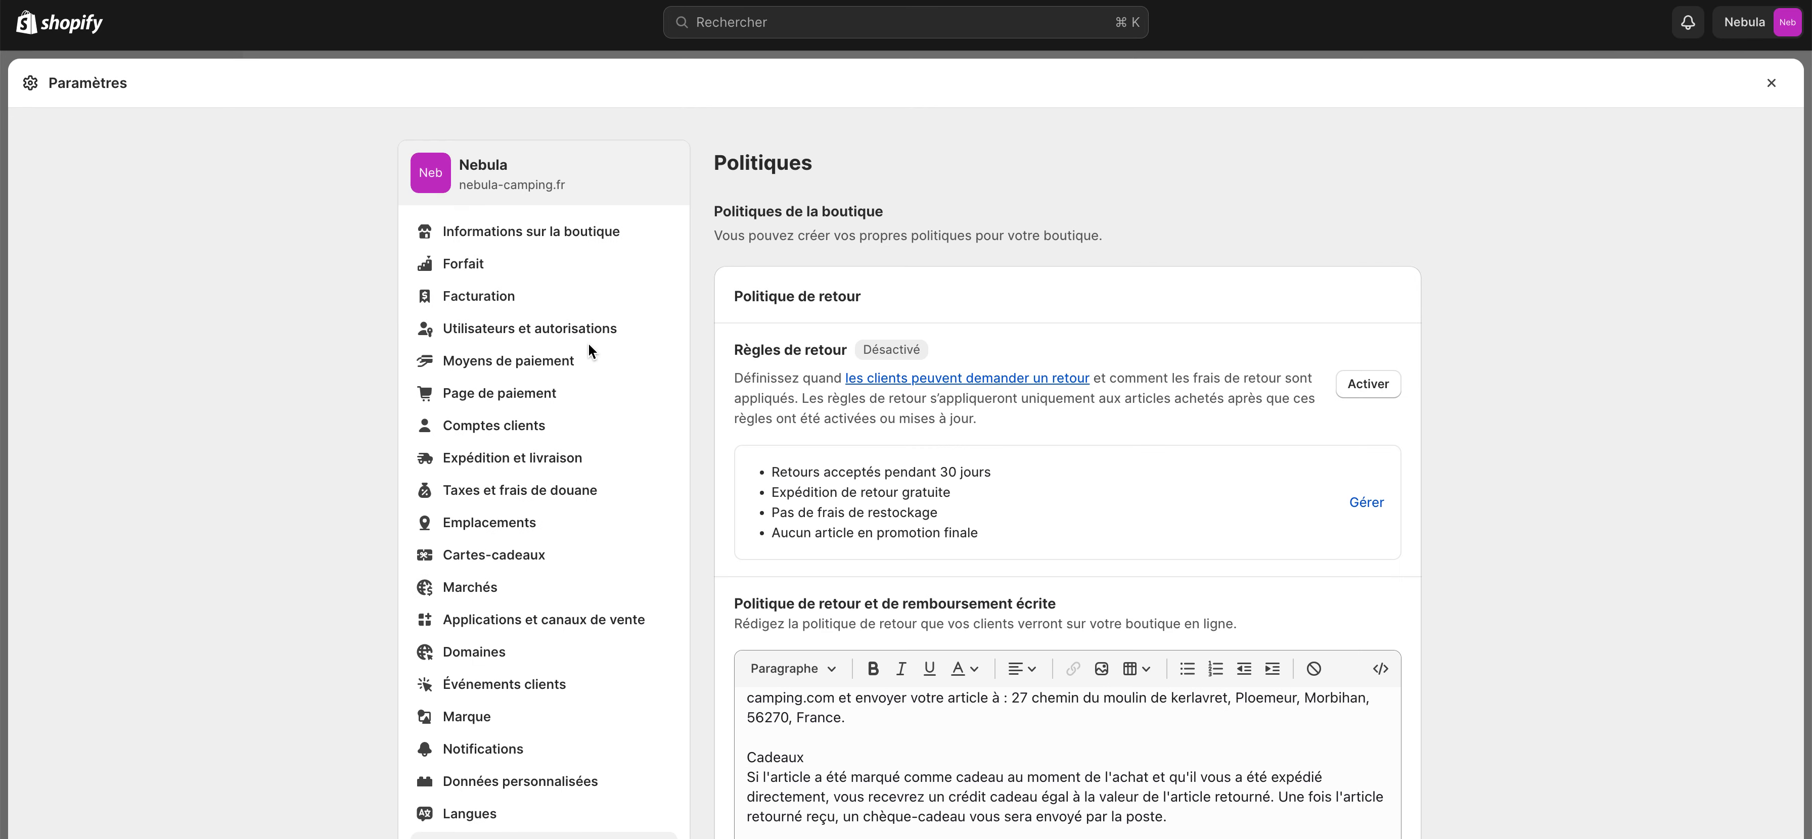
Search the web for "shopify policies" in a new browser tab and open Shopify's free privacy policy generator.
key("super+t")
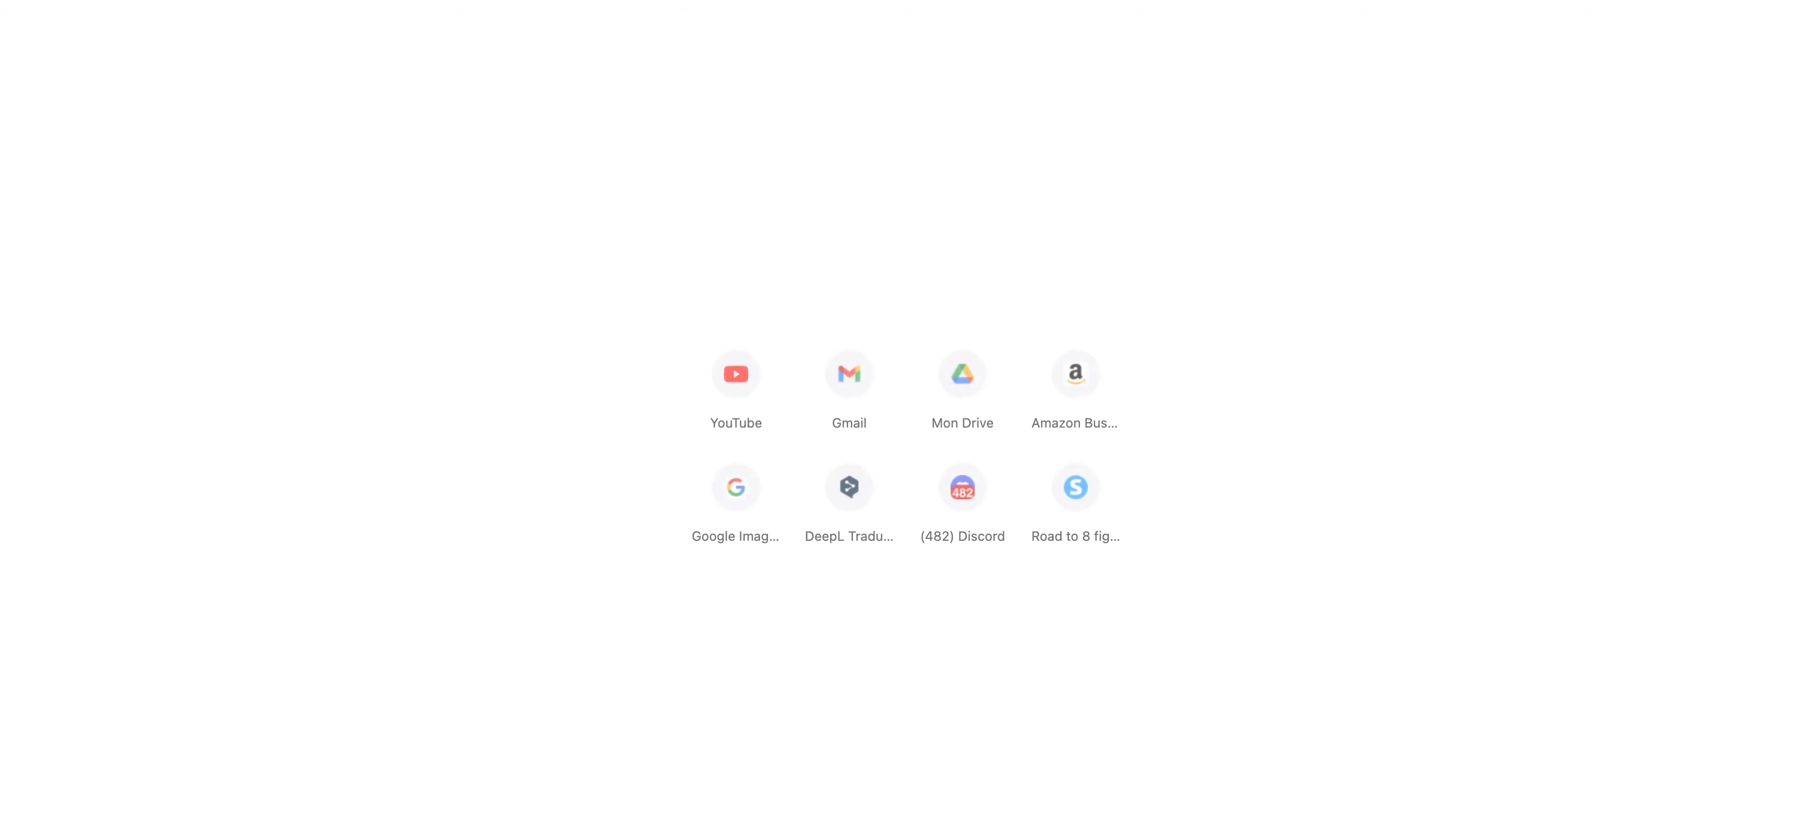
type("shopify")
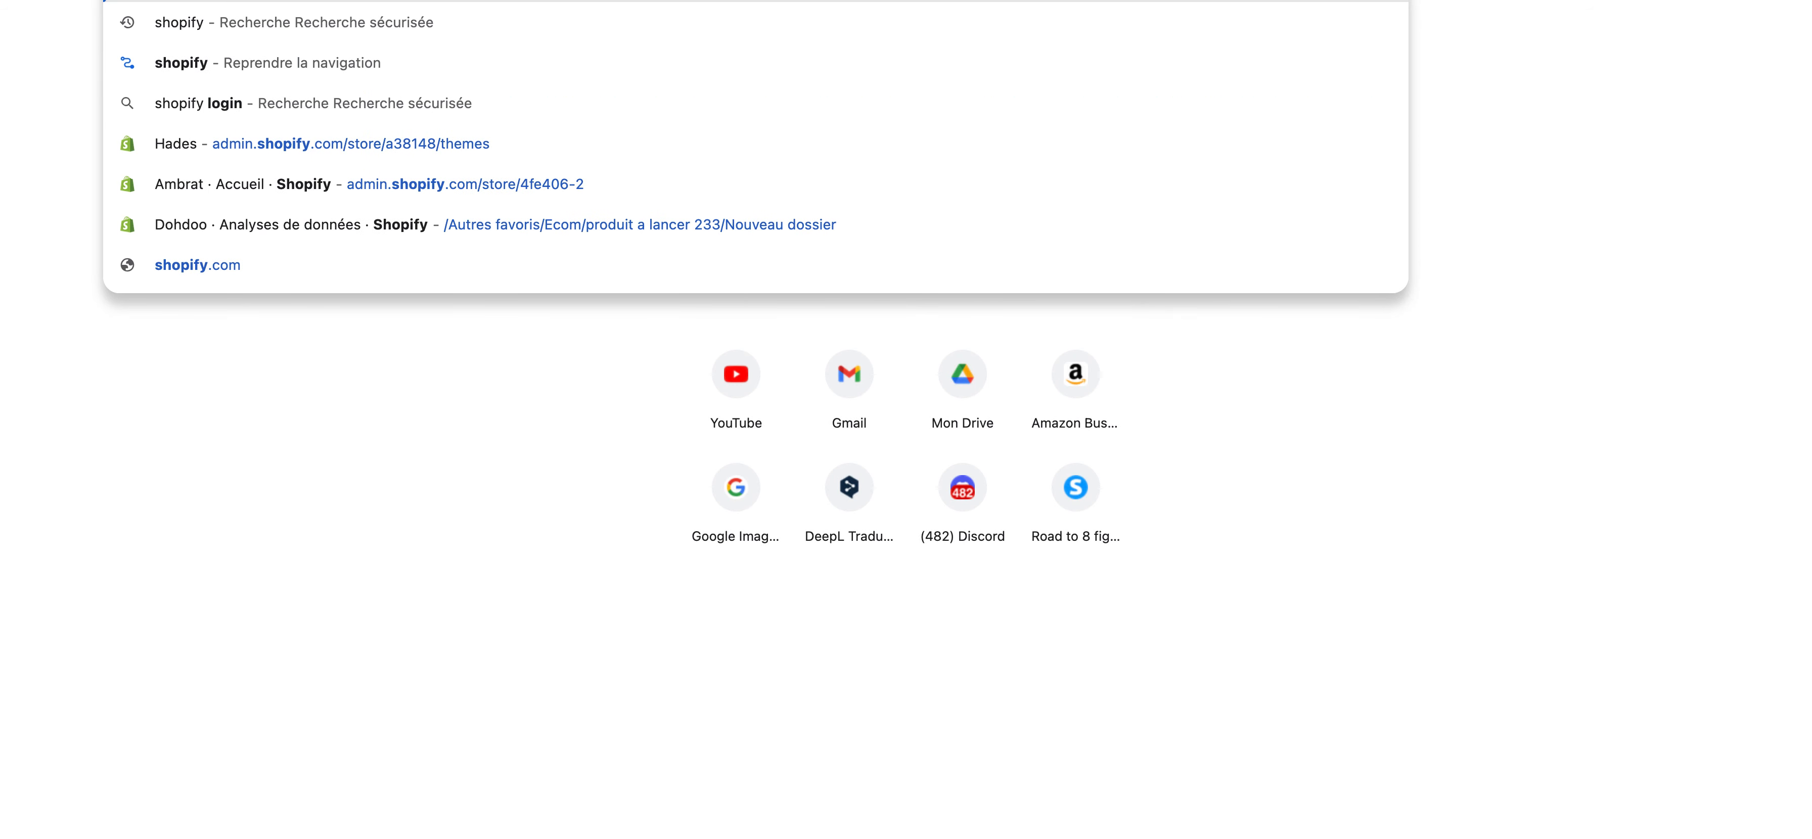
type(" policies")
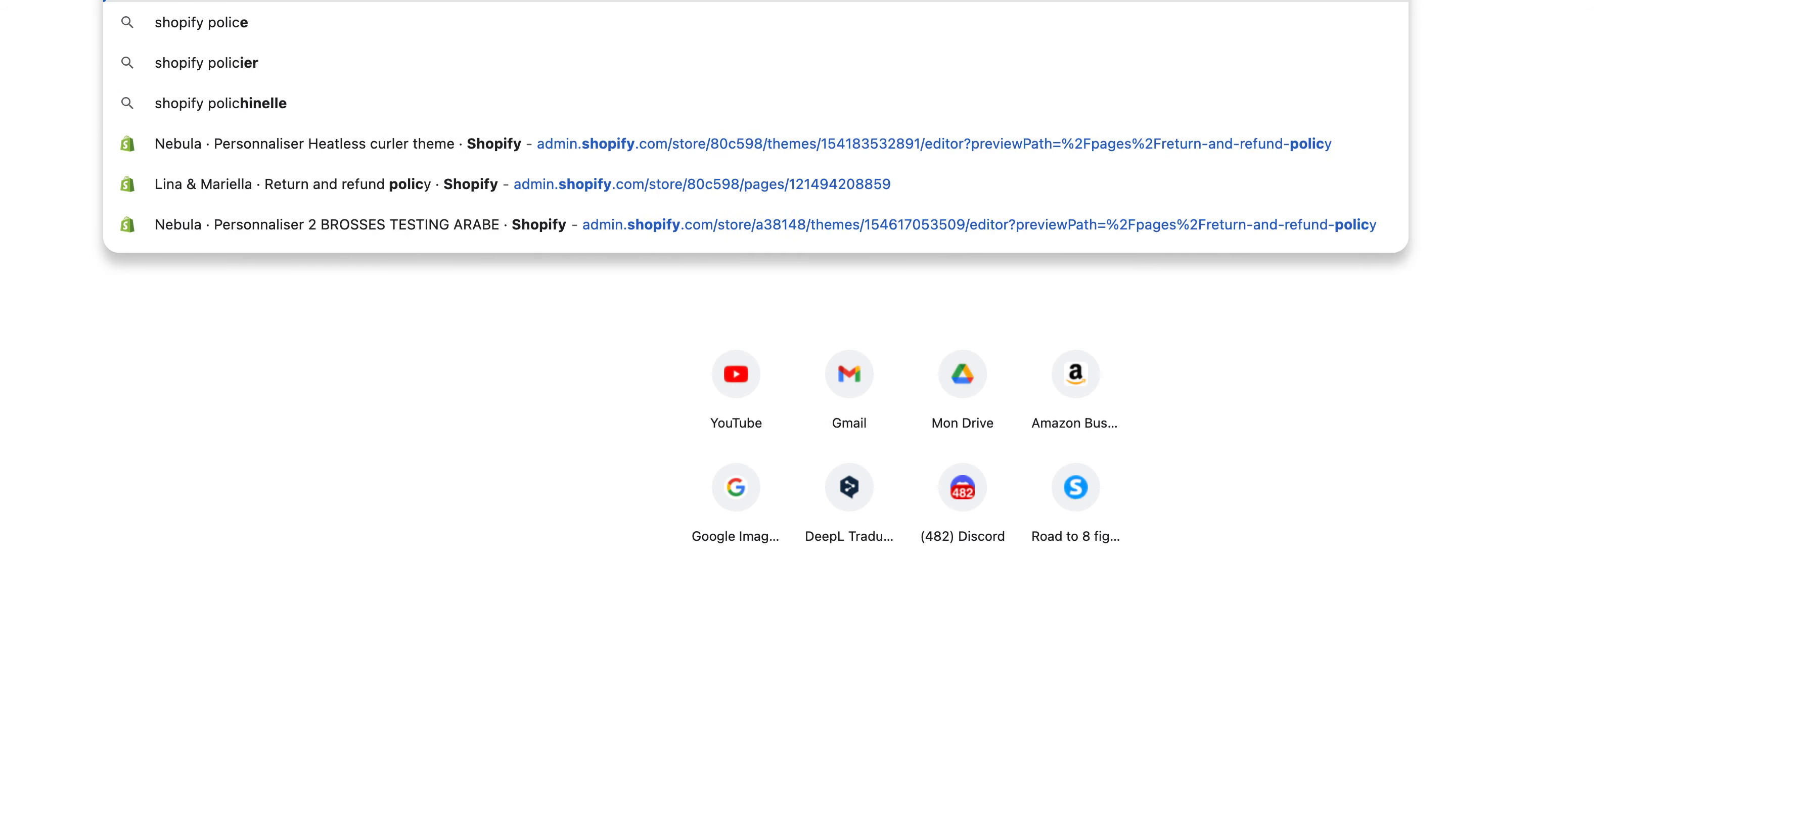
key("Return")
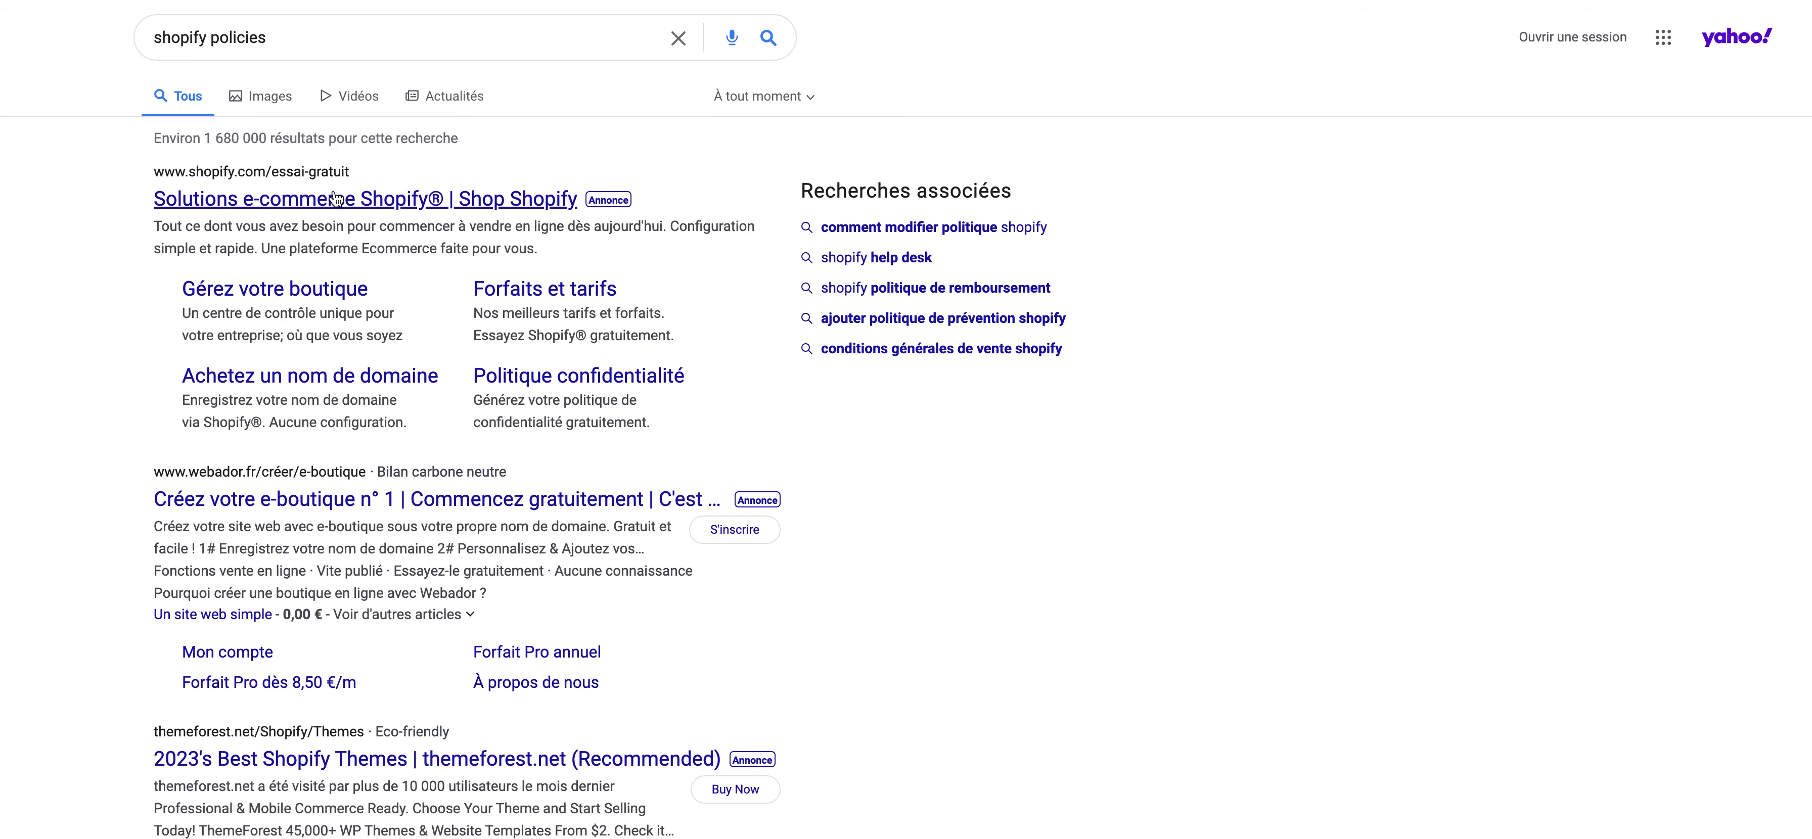
scroll(308, 441, "down", 5)
scroll(307, 441, "down", 1)
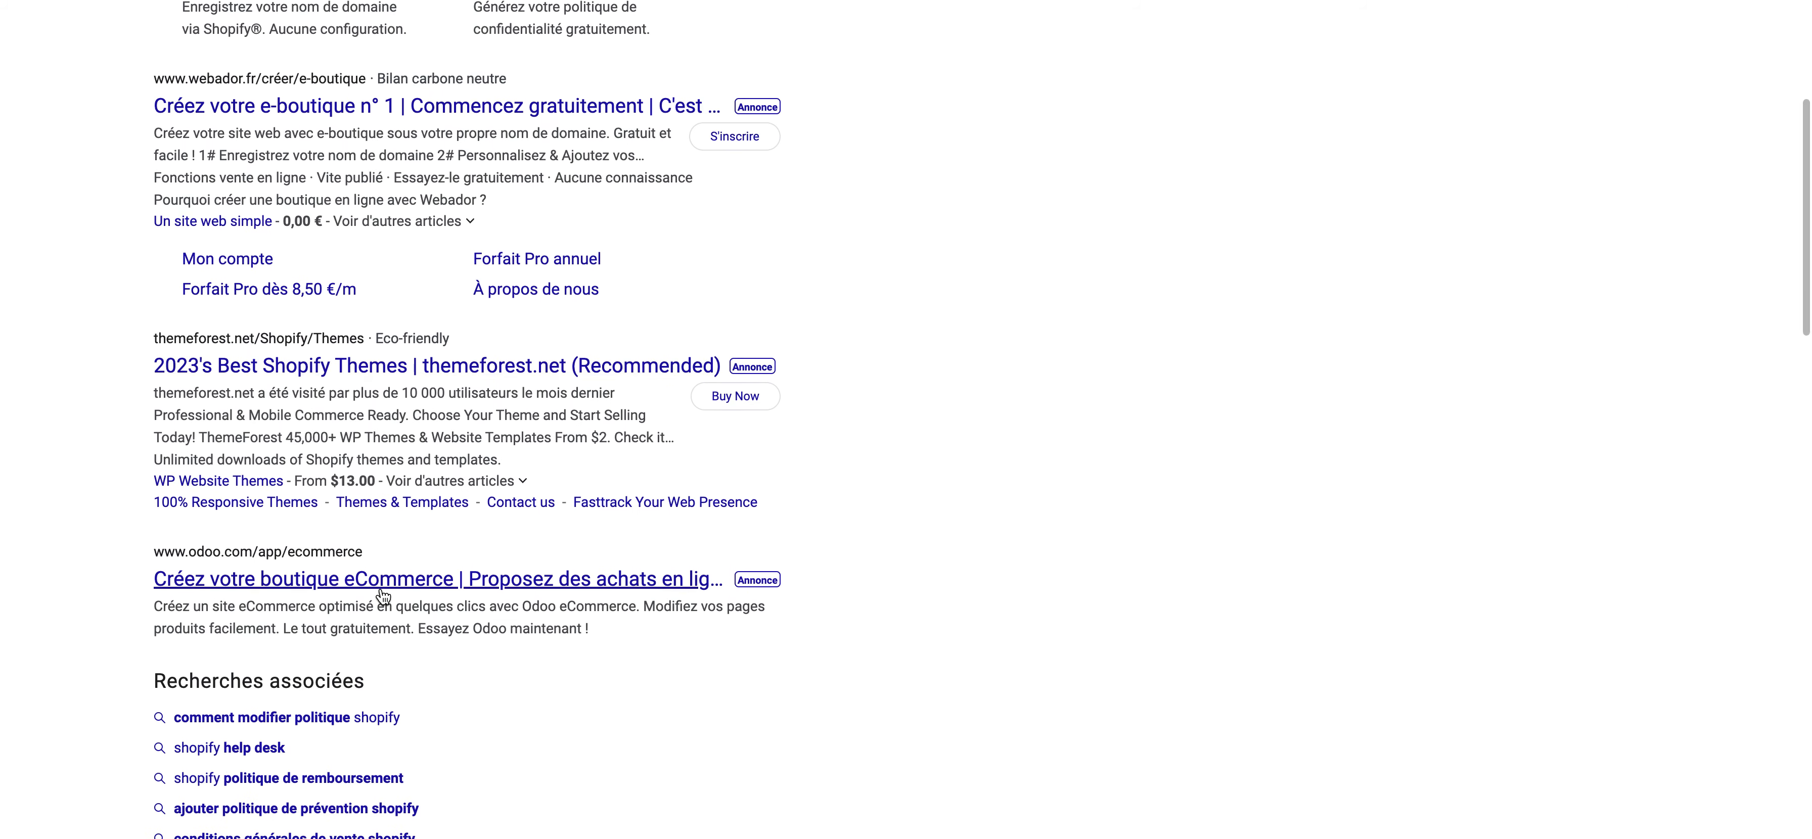
scroll(389, 634, "down", 10)
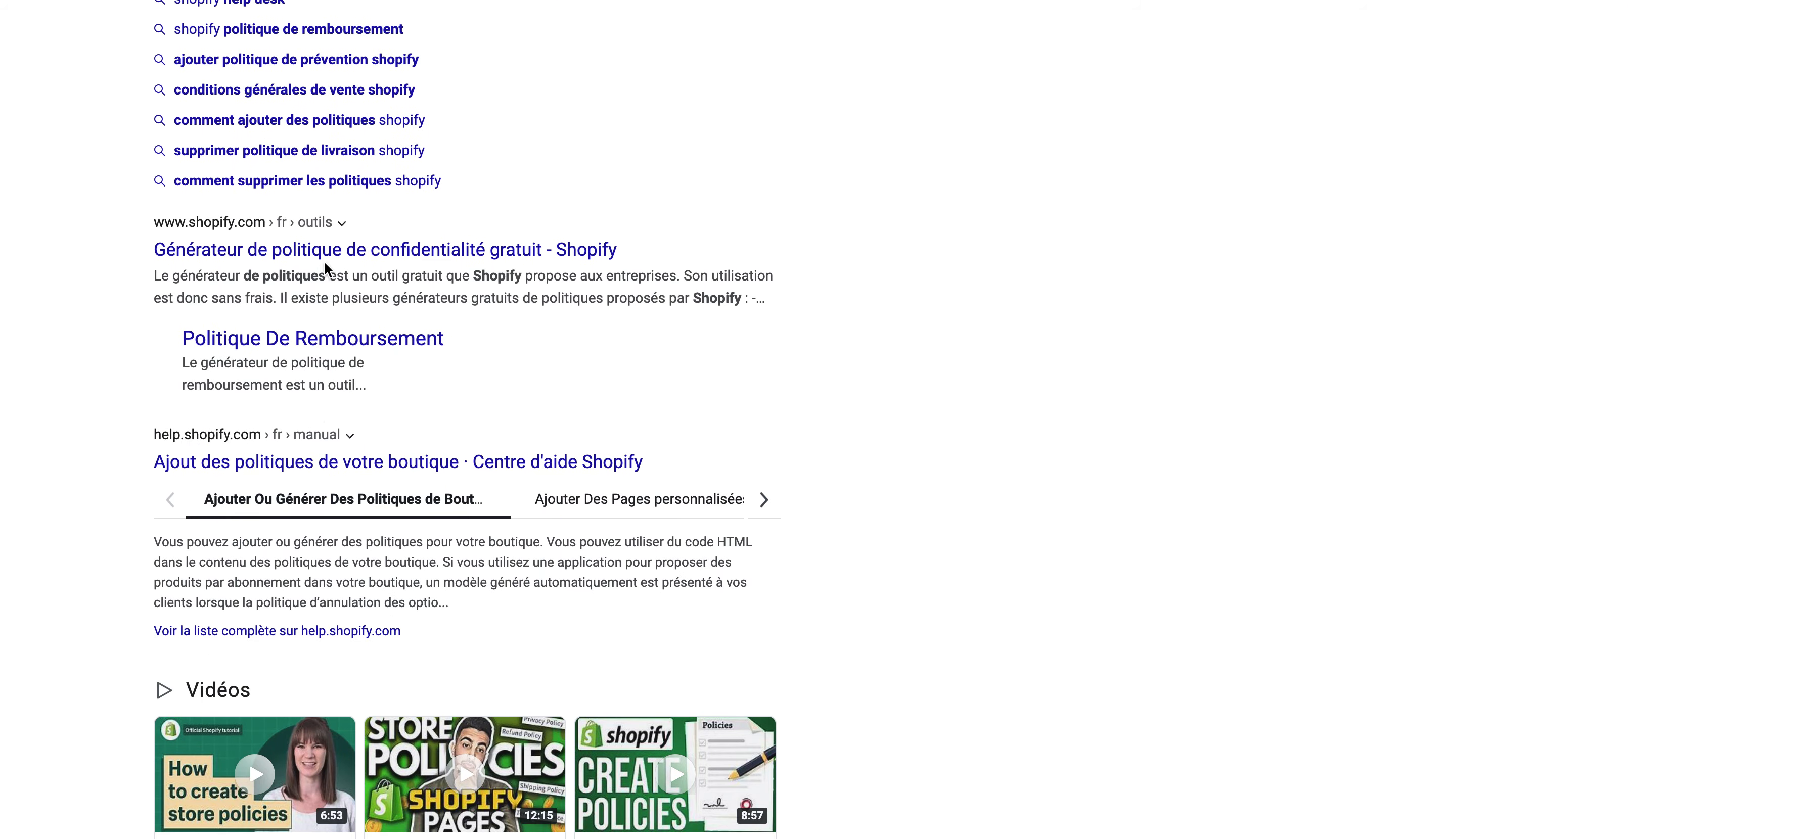
left_click(331, 254)
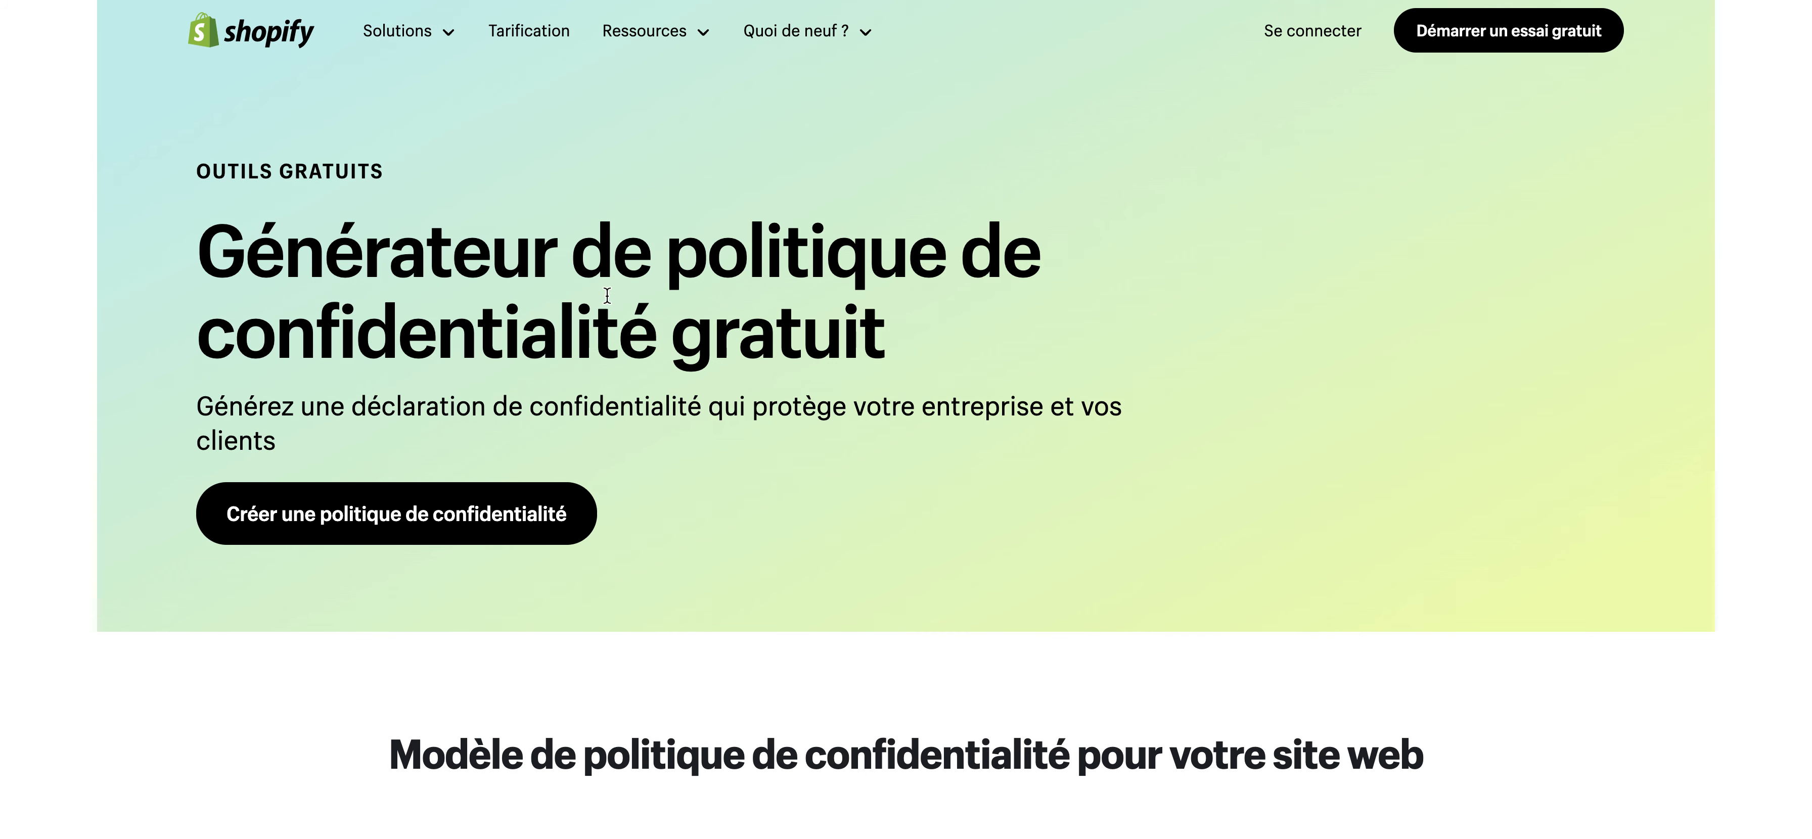
Examine the privacy policy generator's introduction and the company and website information its form requires.
left_click_drag(203, 259, 974, 302)
left_click(974, 306)
left_click_drag(597, 308, 888, 333)
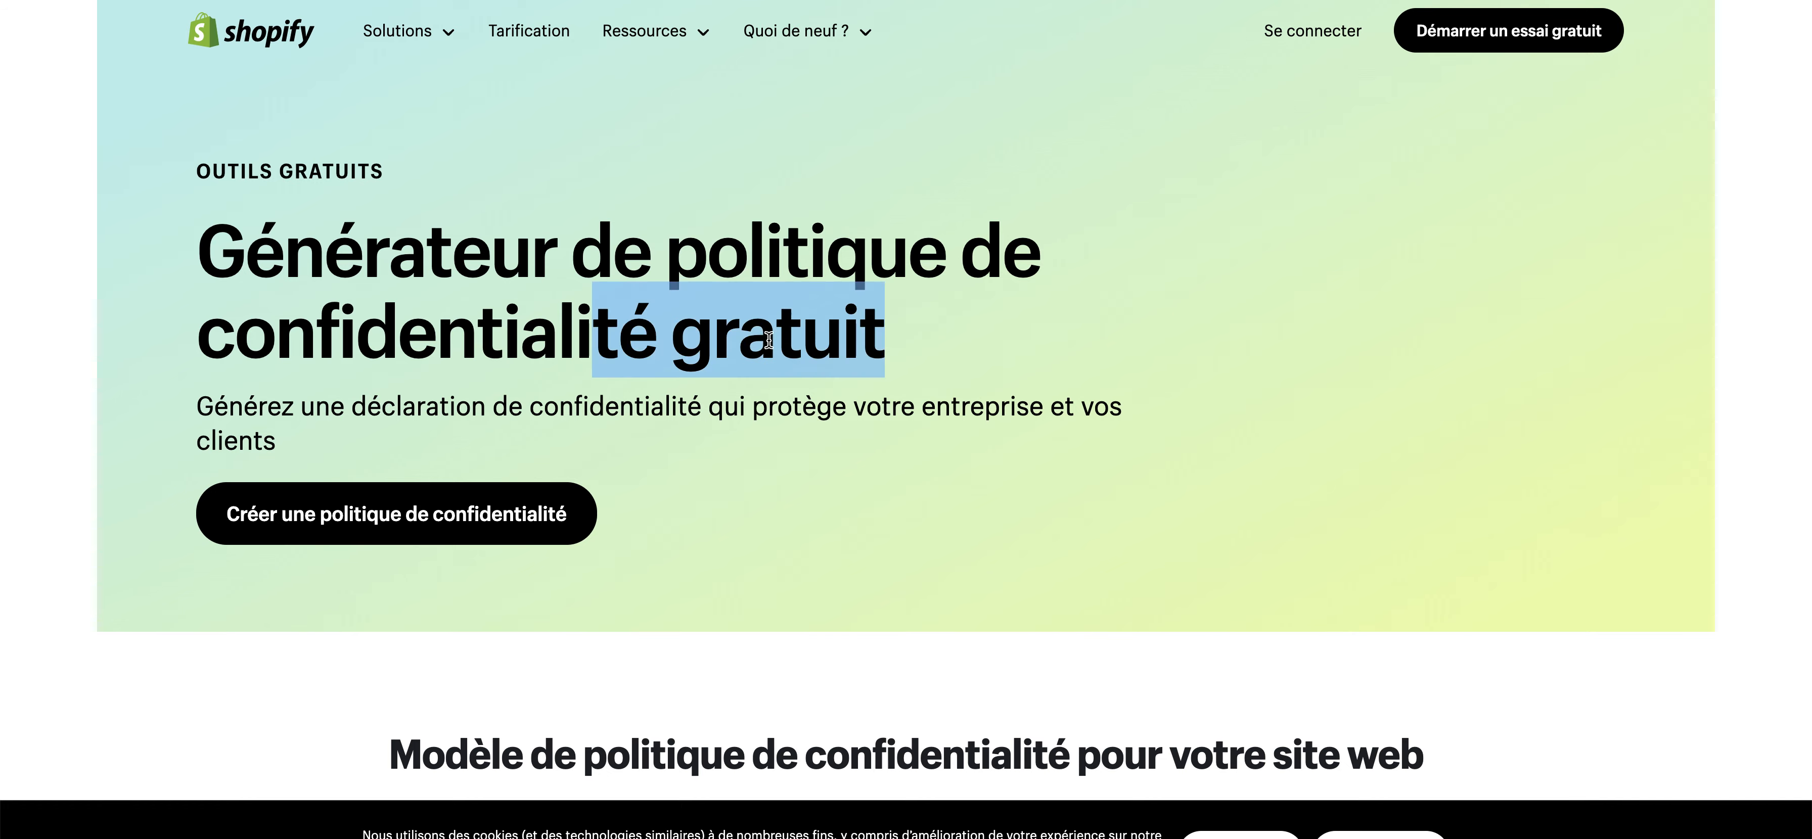
scroll(510, 467, "down", 5)
scroll(507, 460, "up", 3)
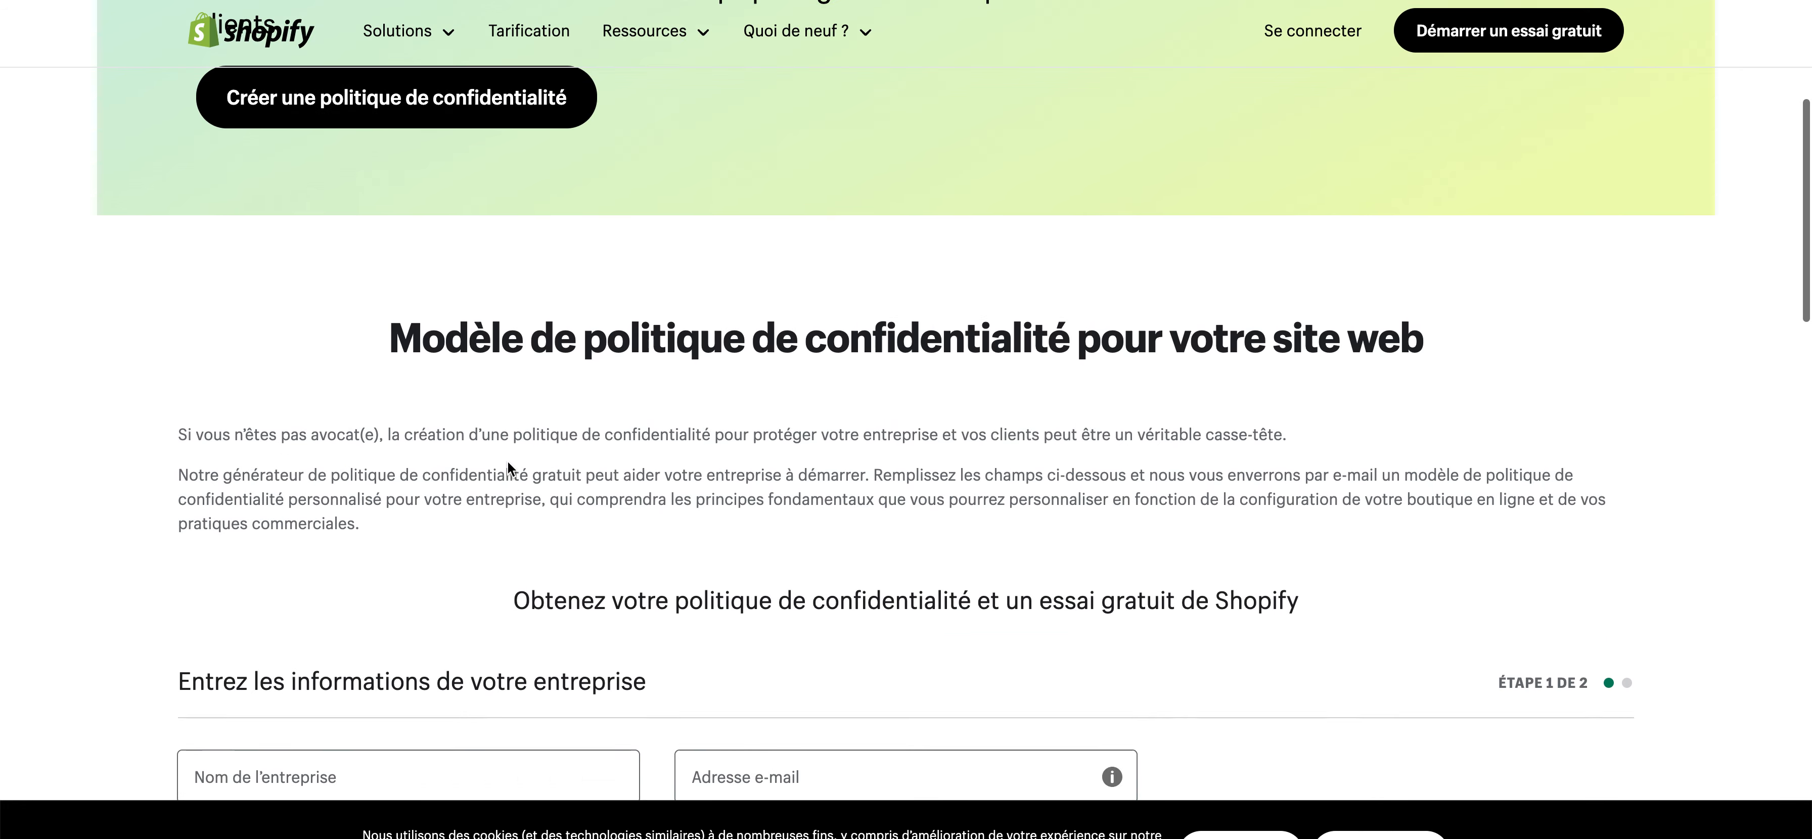
scroll(481, 446, "down", 6)
left_click(331, 268)
left_click(597, 342)
left_click(848, 258)
left_click(638, 296)
left_click(705, 277)
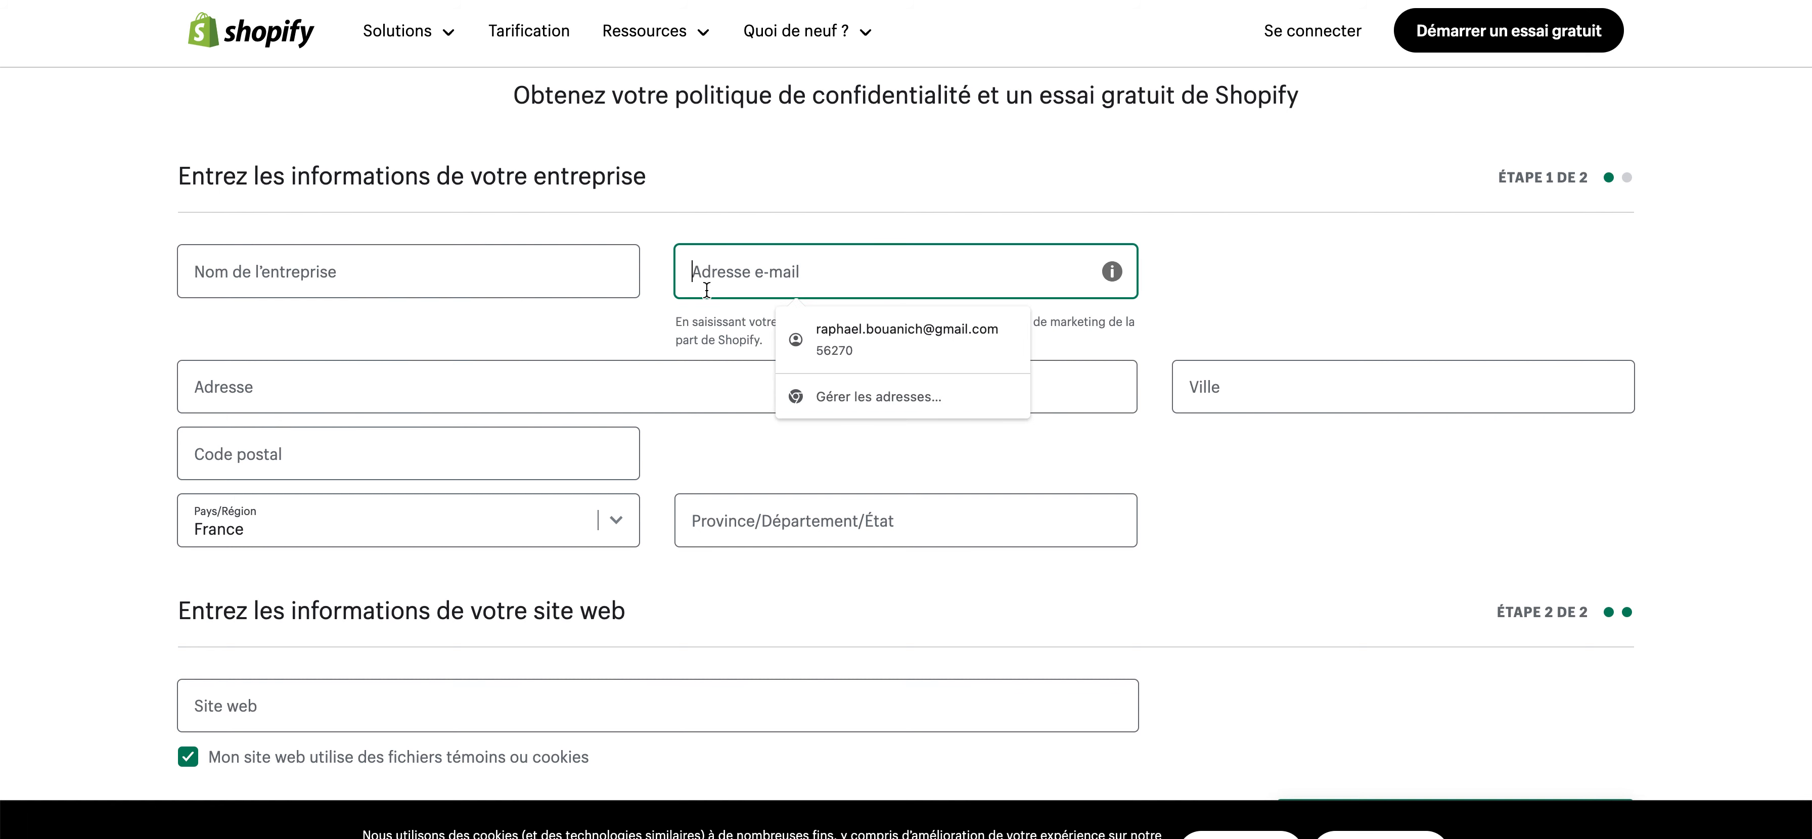
left_click(566, 334)
scroll(799, 439, "down", 5)
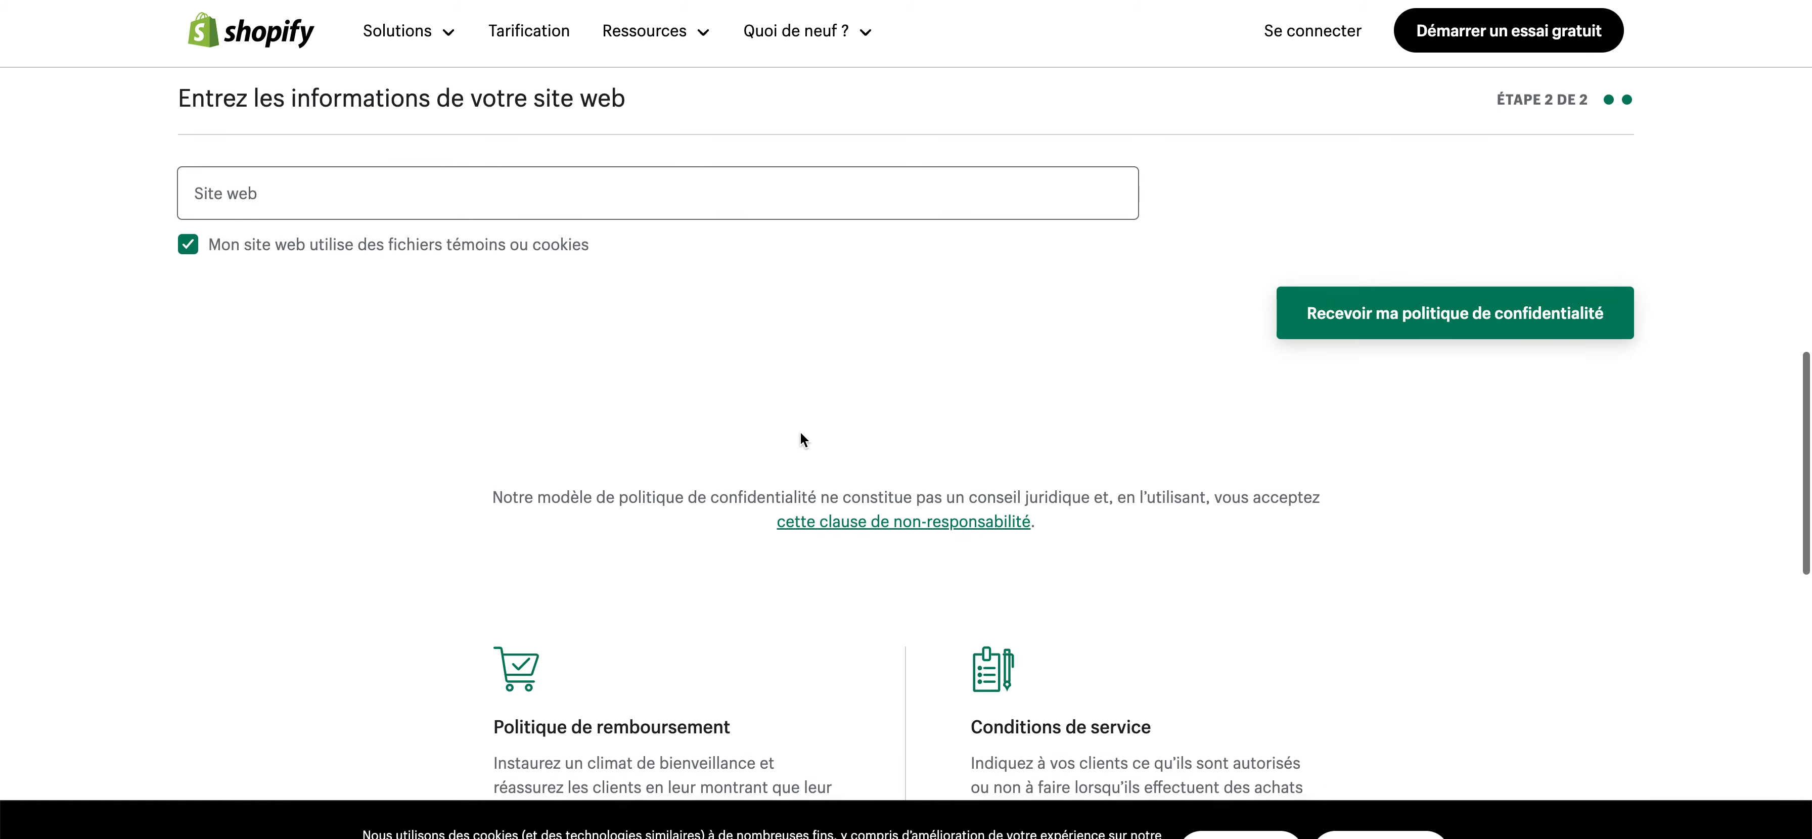
left_click(1574, 309)
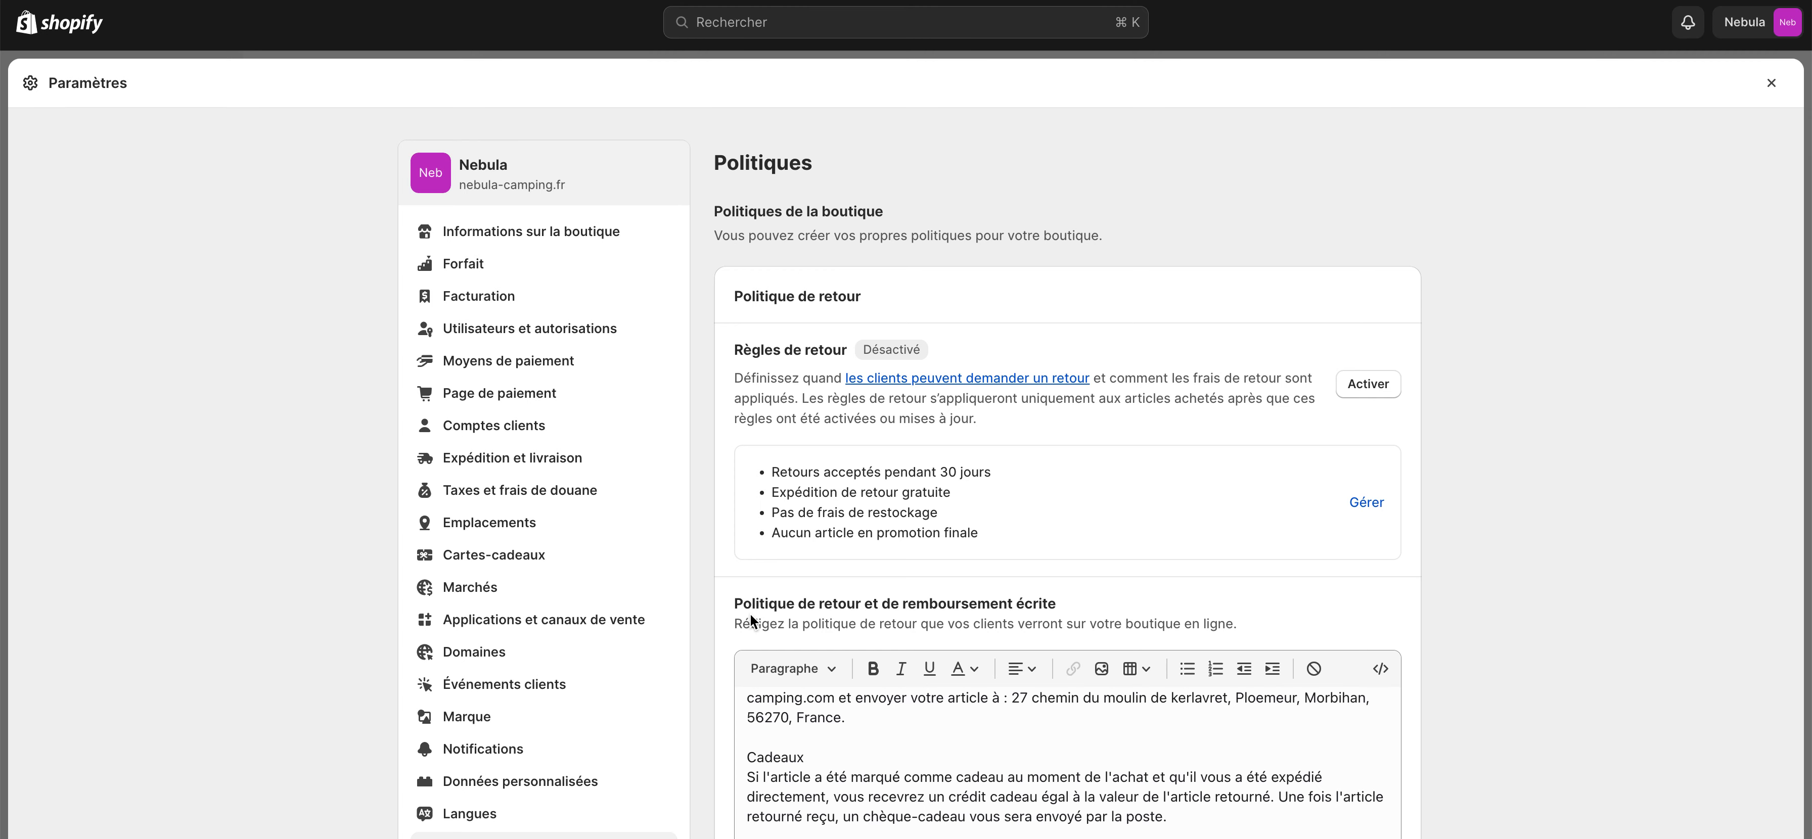
Return to the store's policy settings in Shopify and look through the written policies again.
scroll(750, 615, "down", 6)
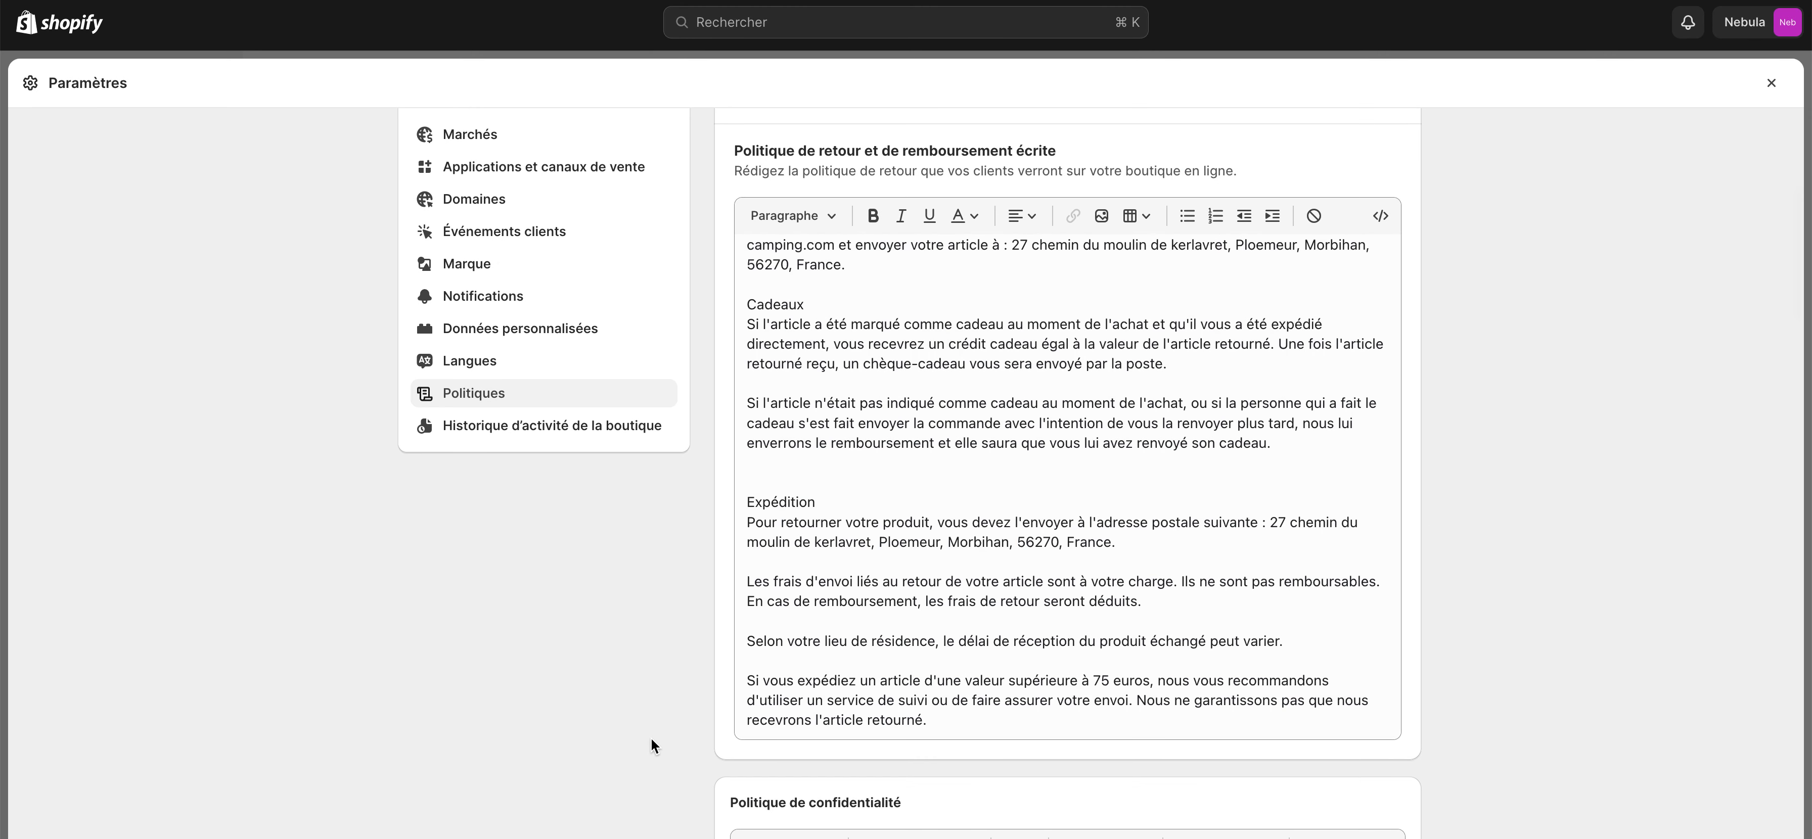
scroll(654, 746, "down", 10)
scroll(638, 595, "down", 6)
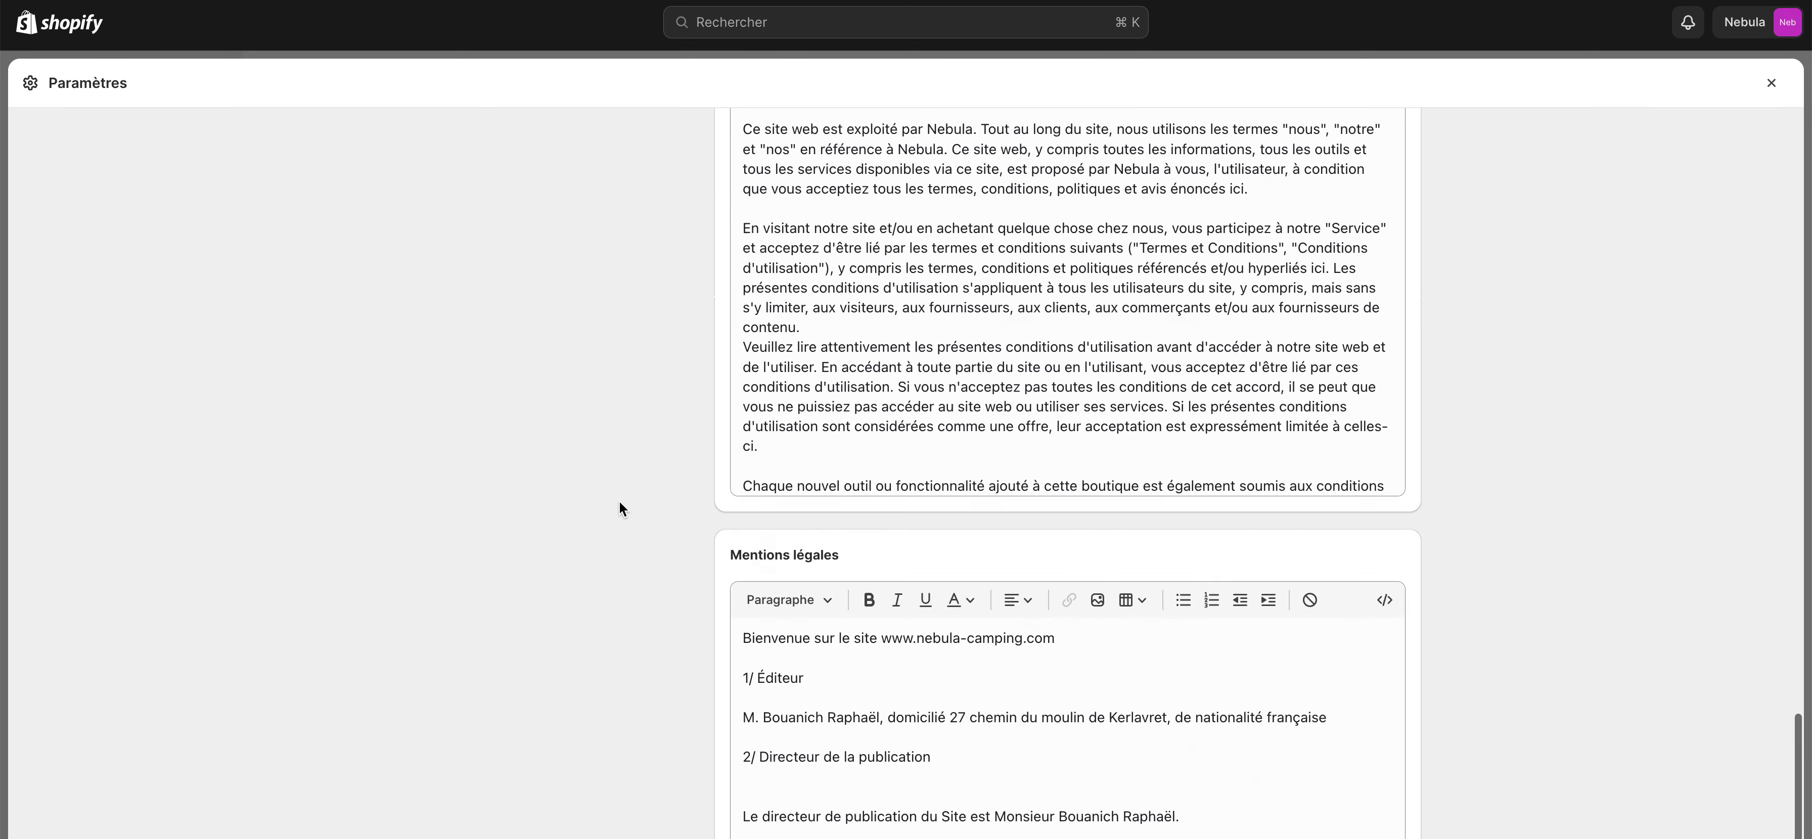
scroll(618, 499, "up", 20)
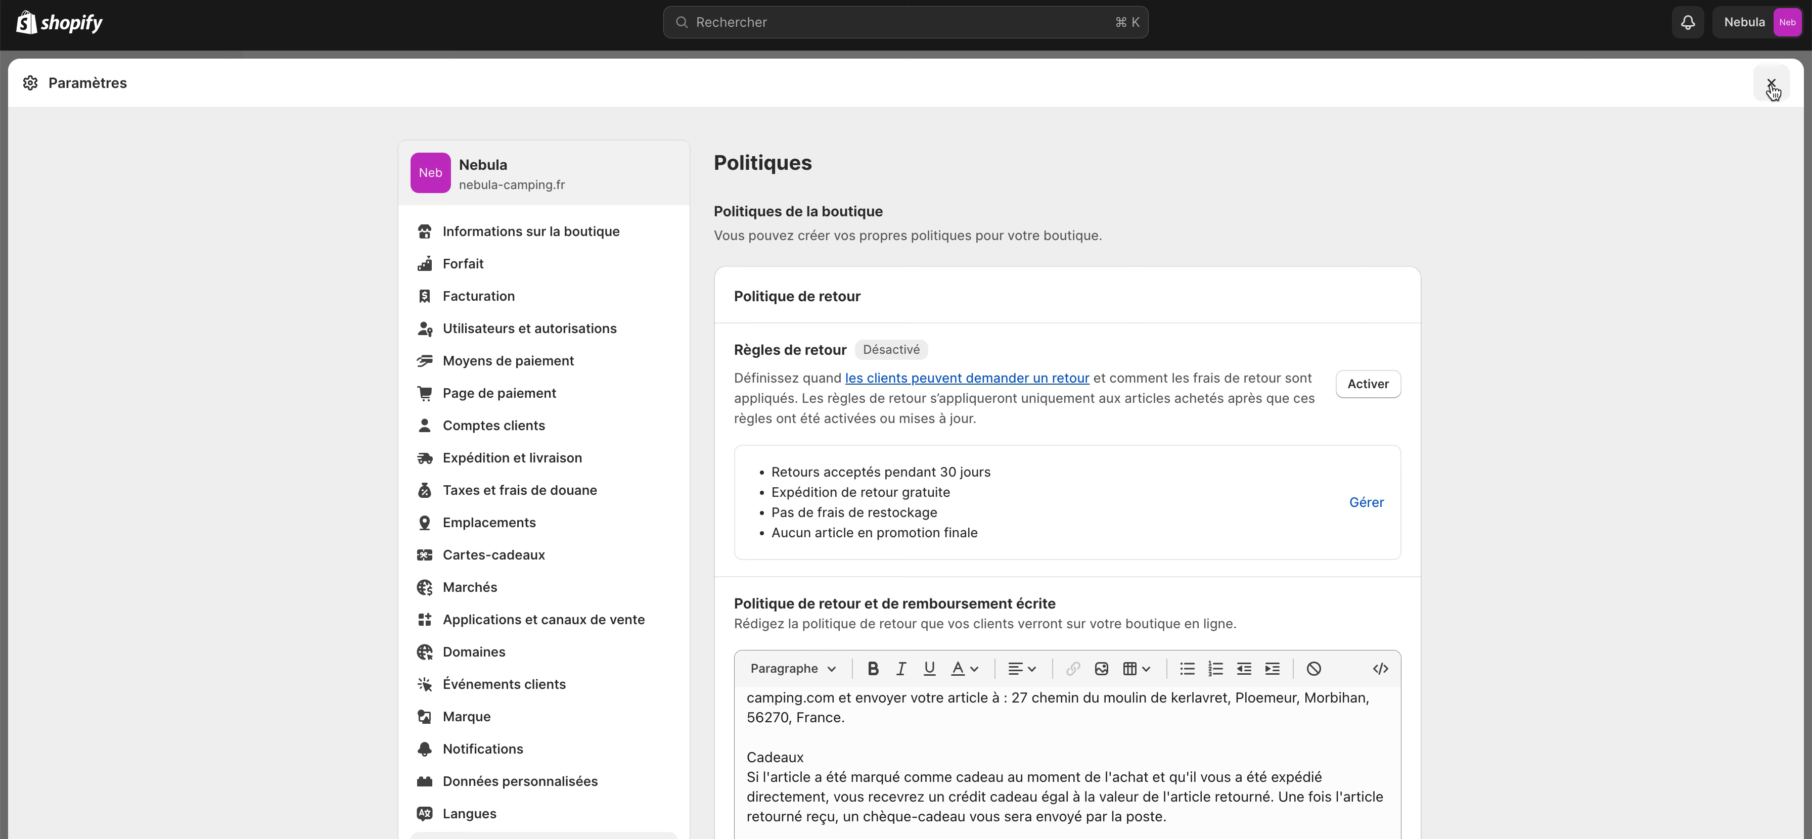
Close the store settings and open the online store's list of pages.
left_click(1772, 86)
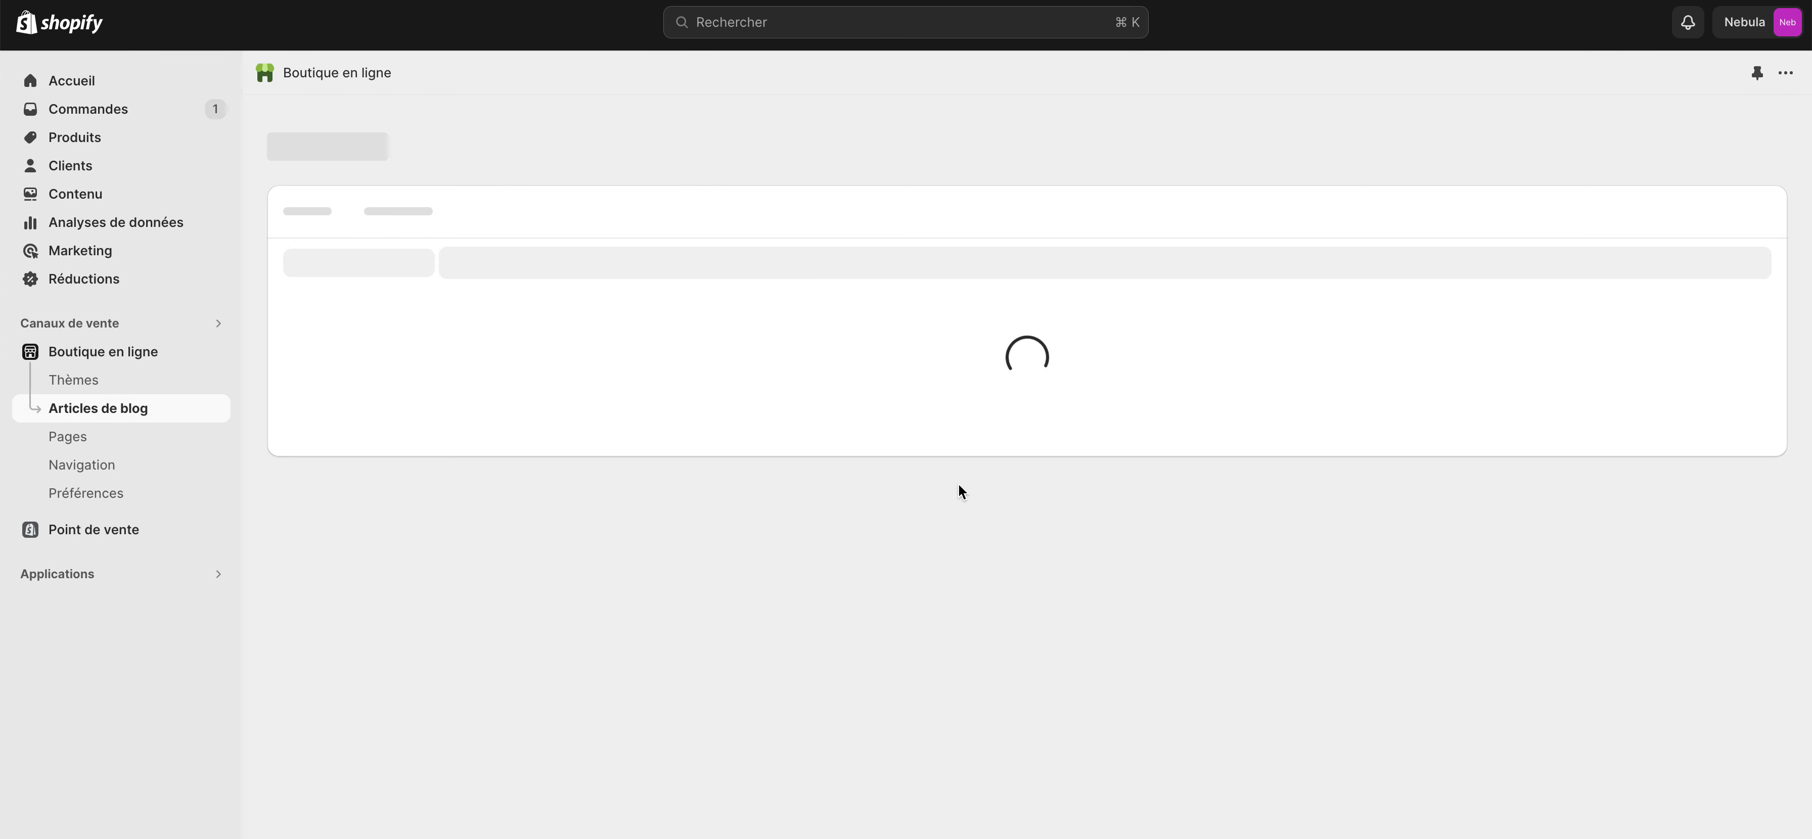
left_click(84, 437)
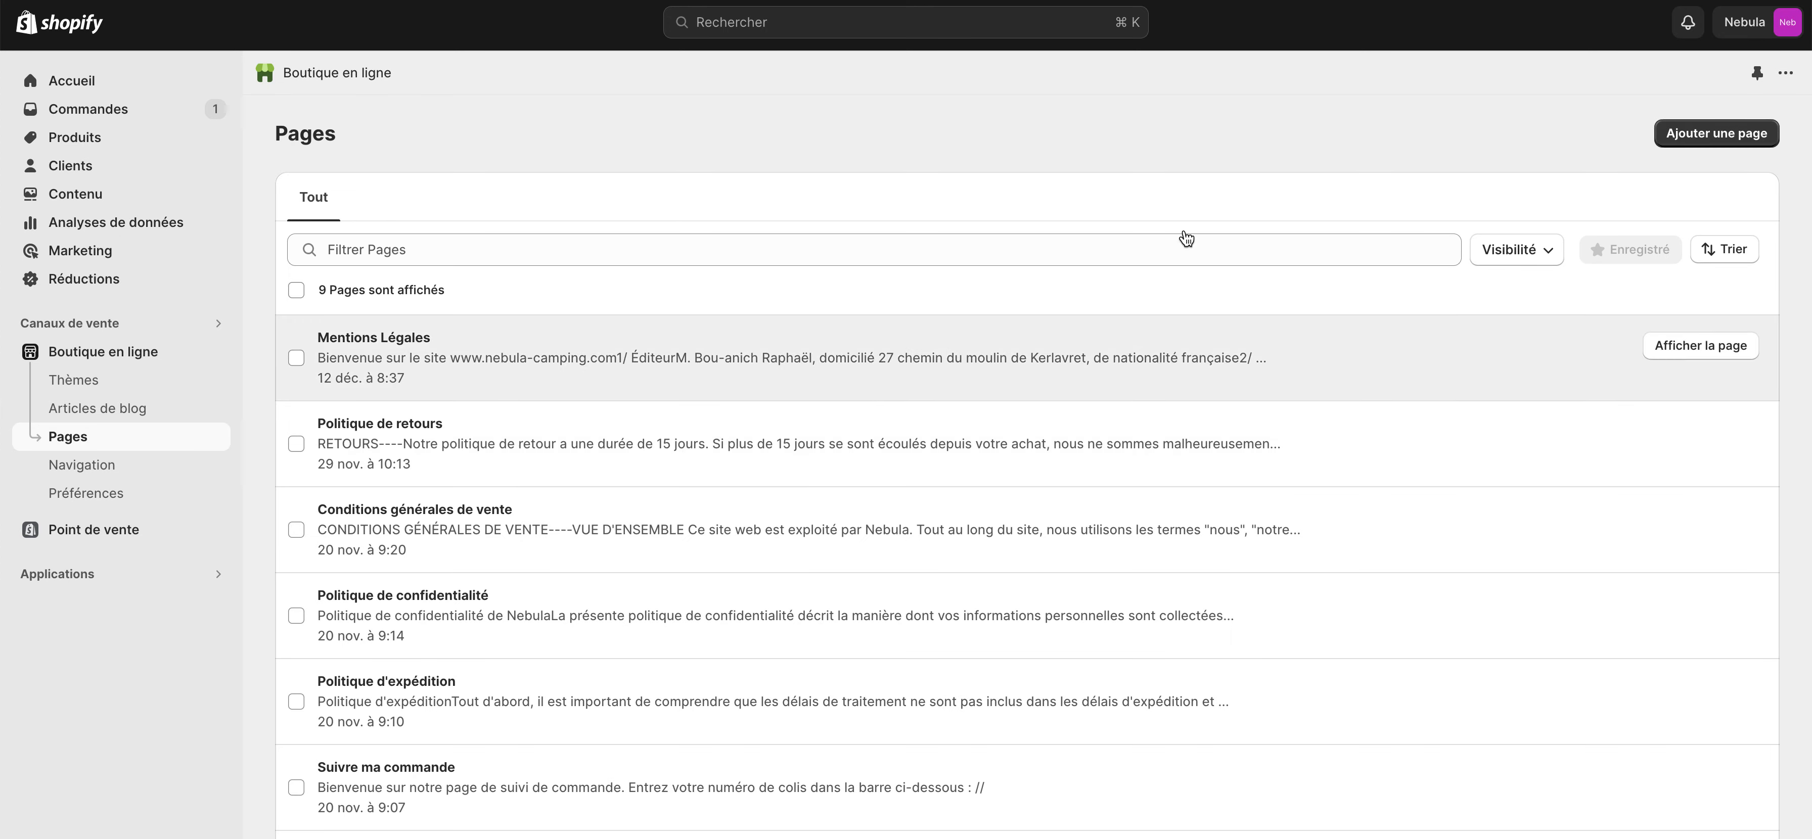
left_click(1716, 133)
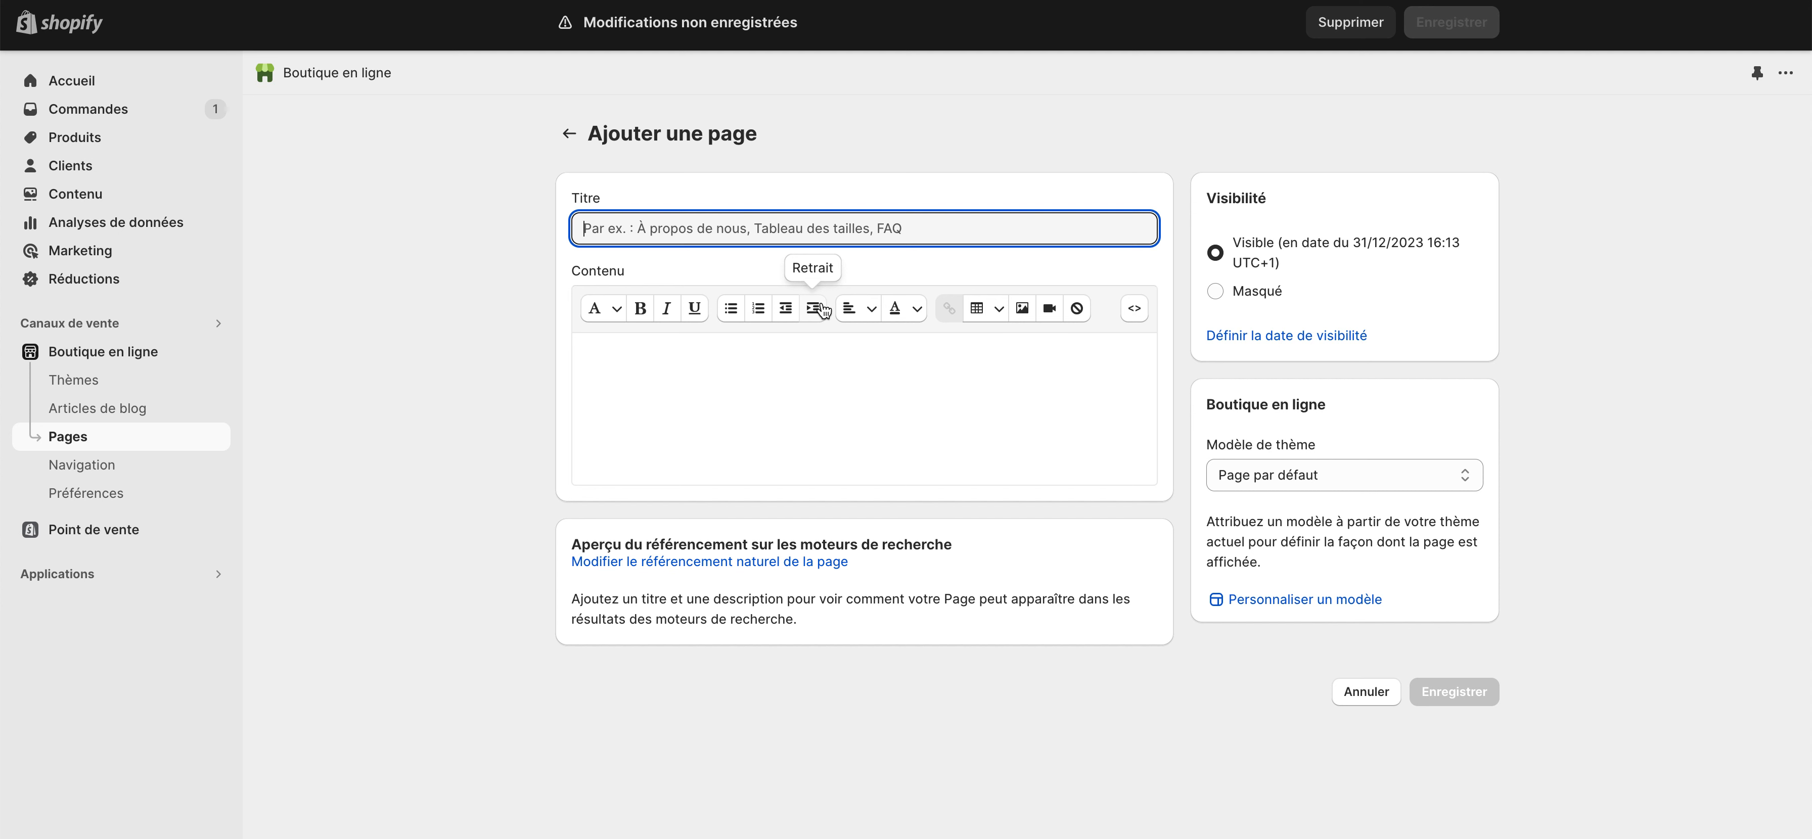
type("Redu")
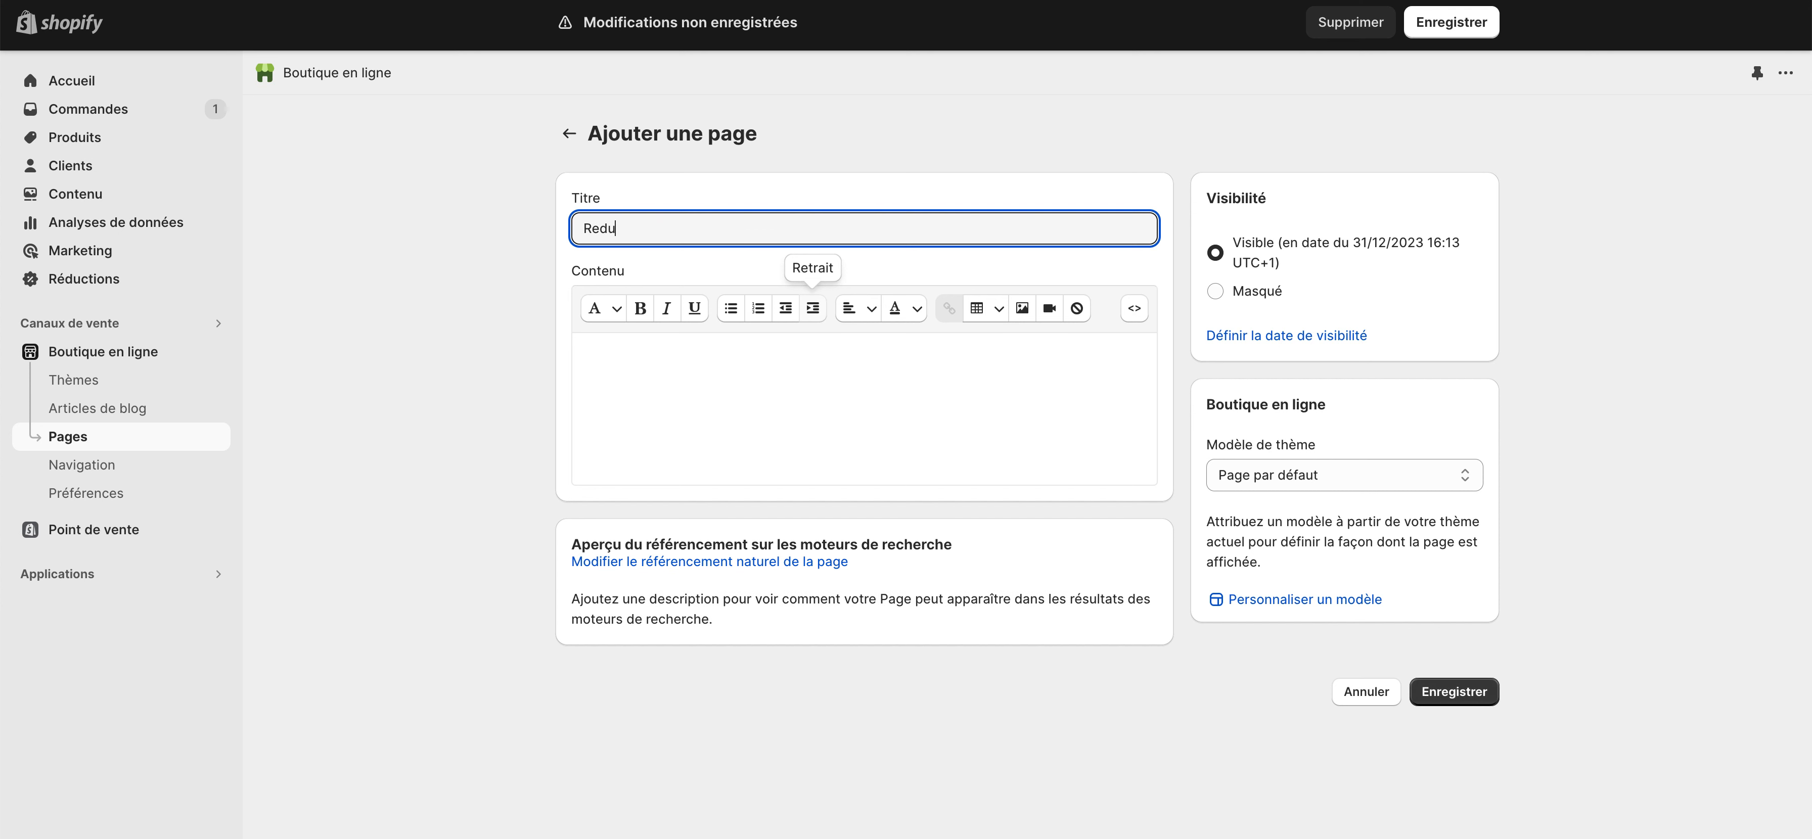
type("fund Policy")
left_click(823, 400)
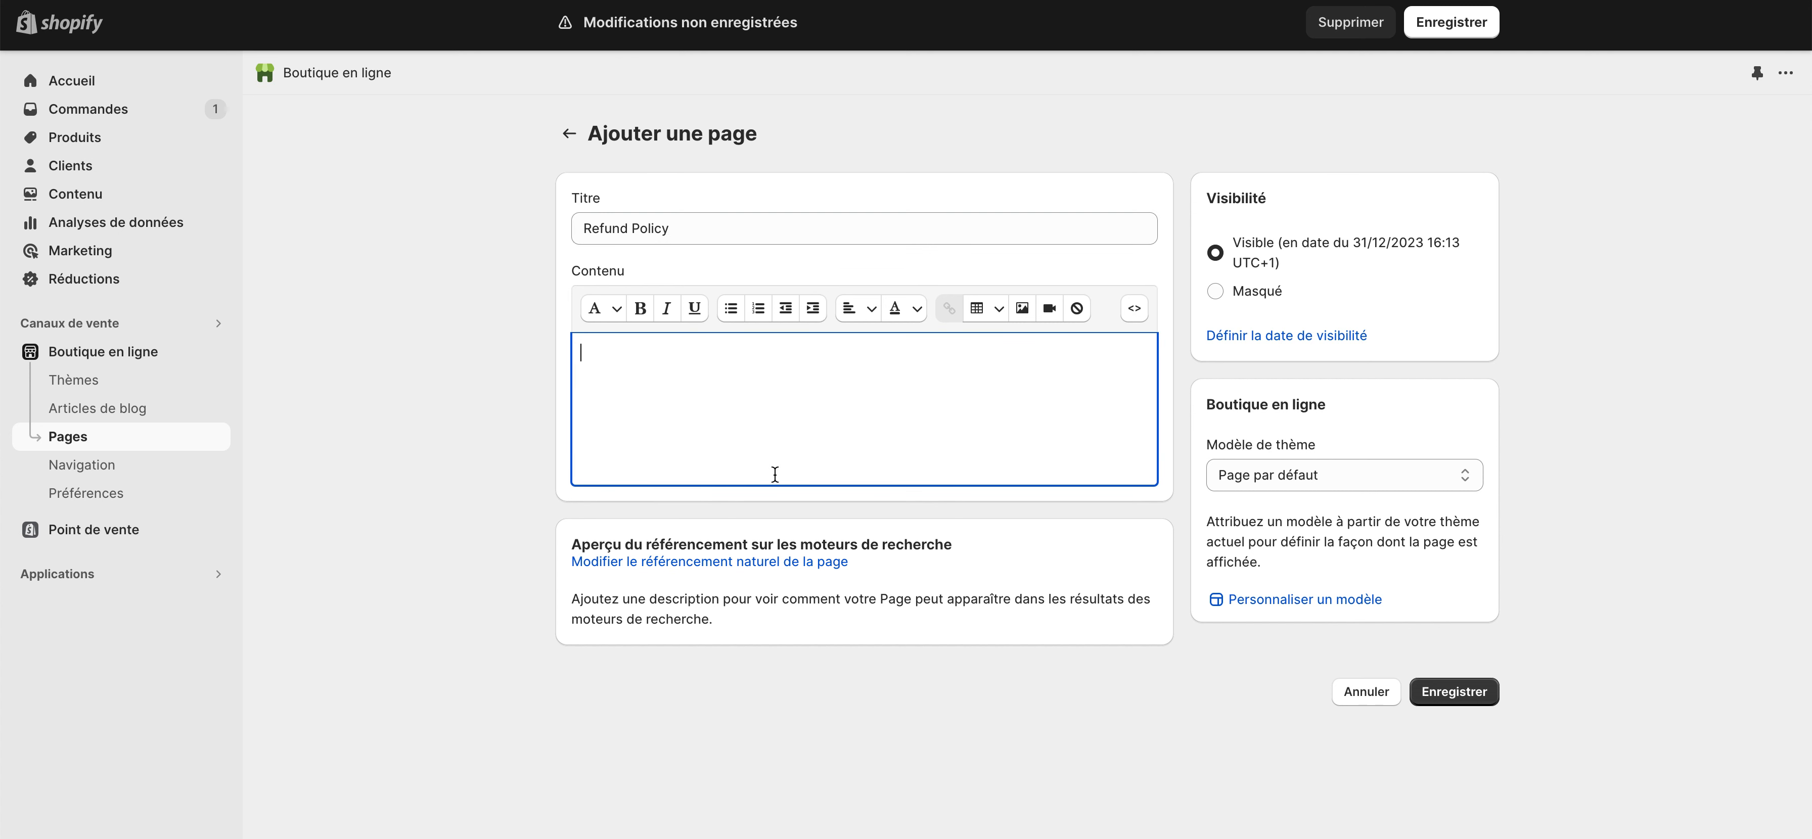
triple_click(679, 240)
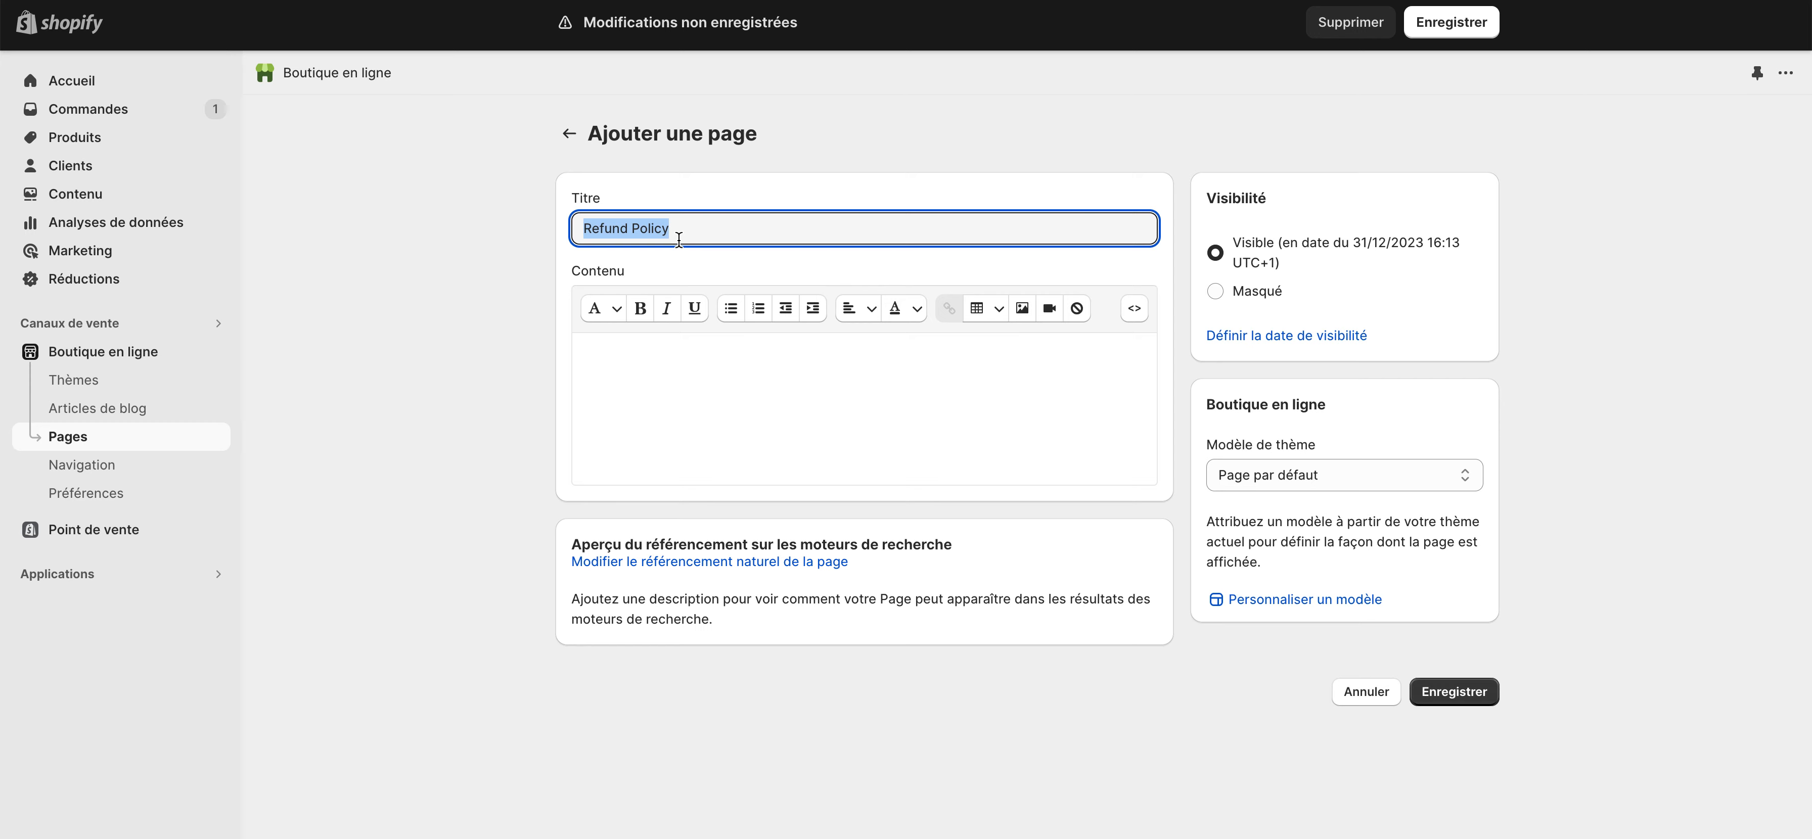
key("BackSpace")
left_click(569, 134)
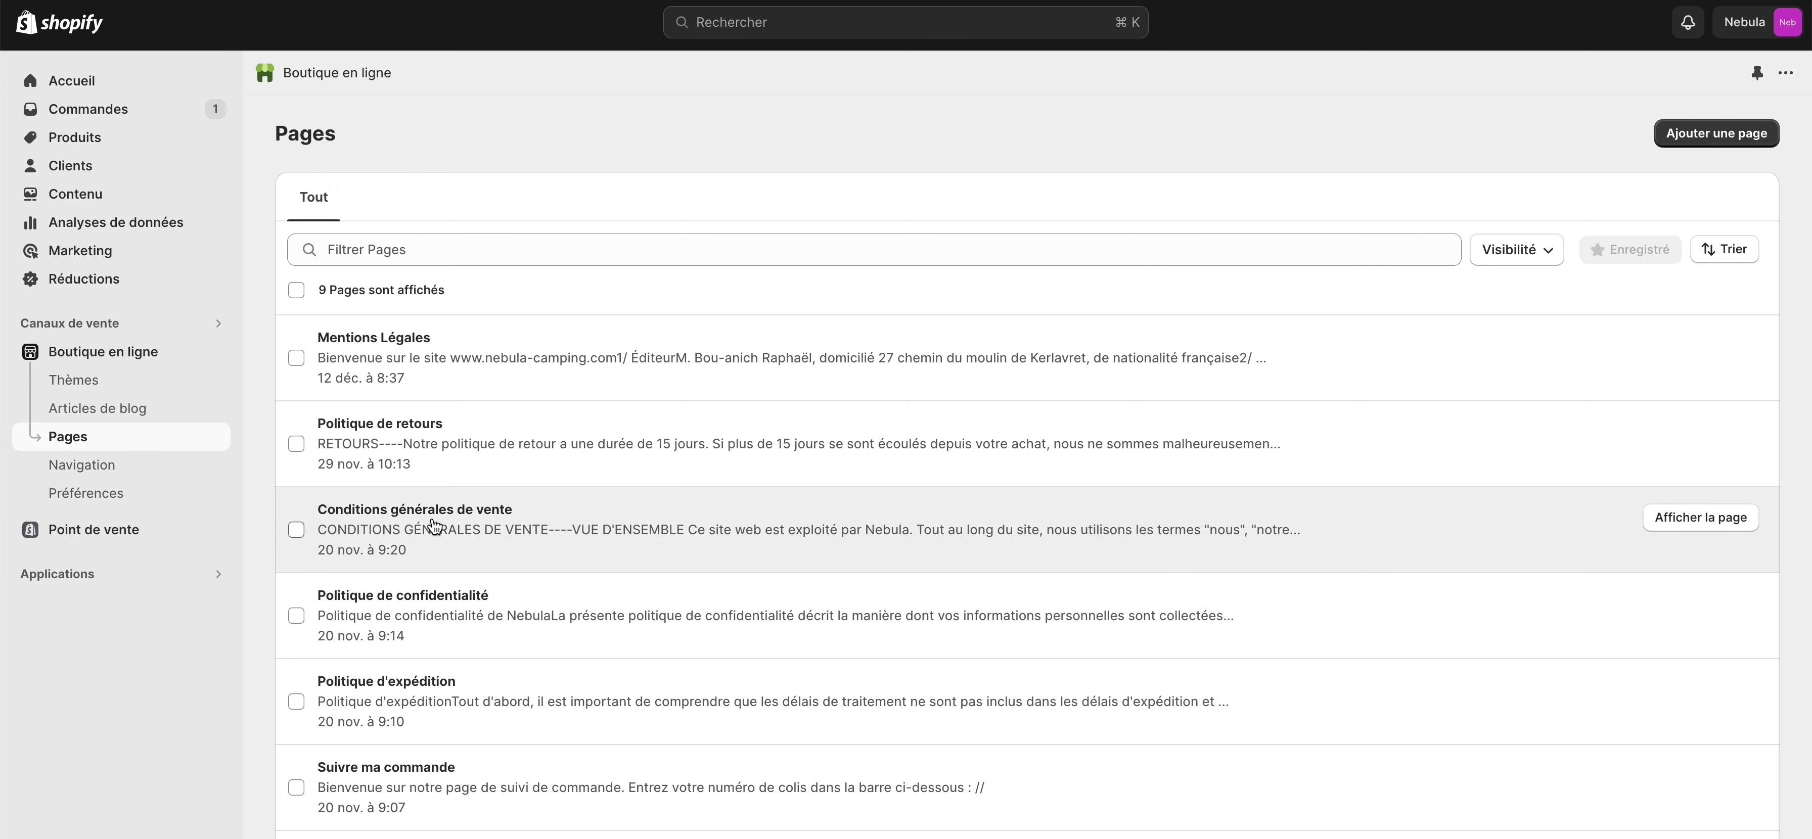
Look over the existing pages and examine the items of the footer menu (Menu pied de page) in the store navigation.
scroll(433, 524, "down", 3)
scroll(554, 808, "up", 3)
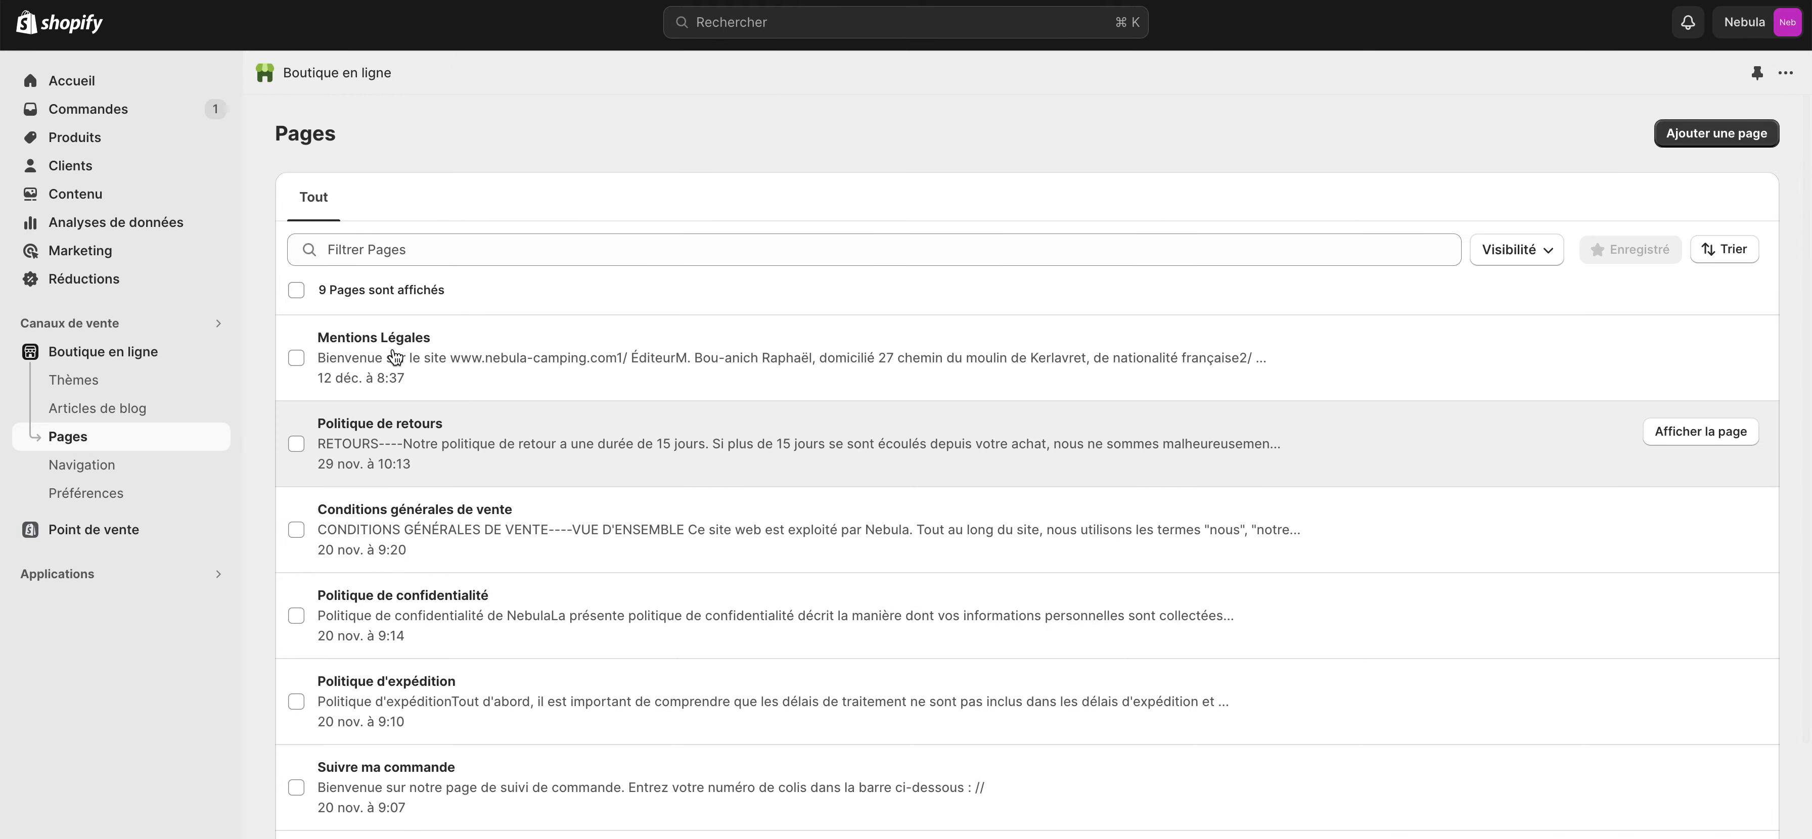
left_click(81, 466)
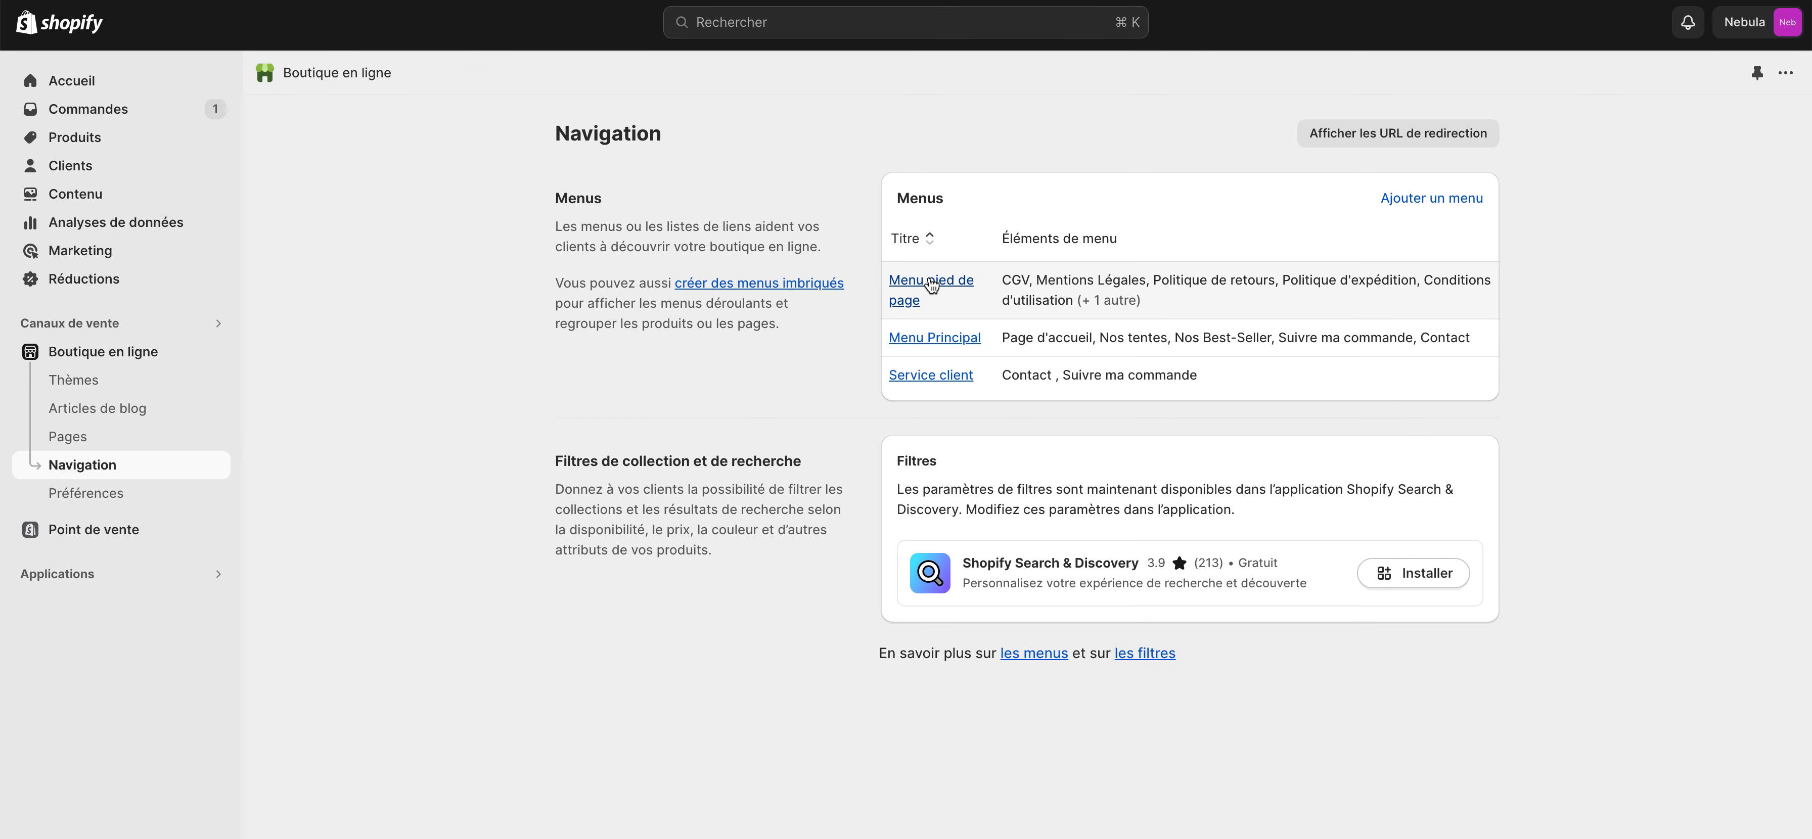
left_click(929, 283)
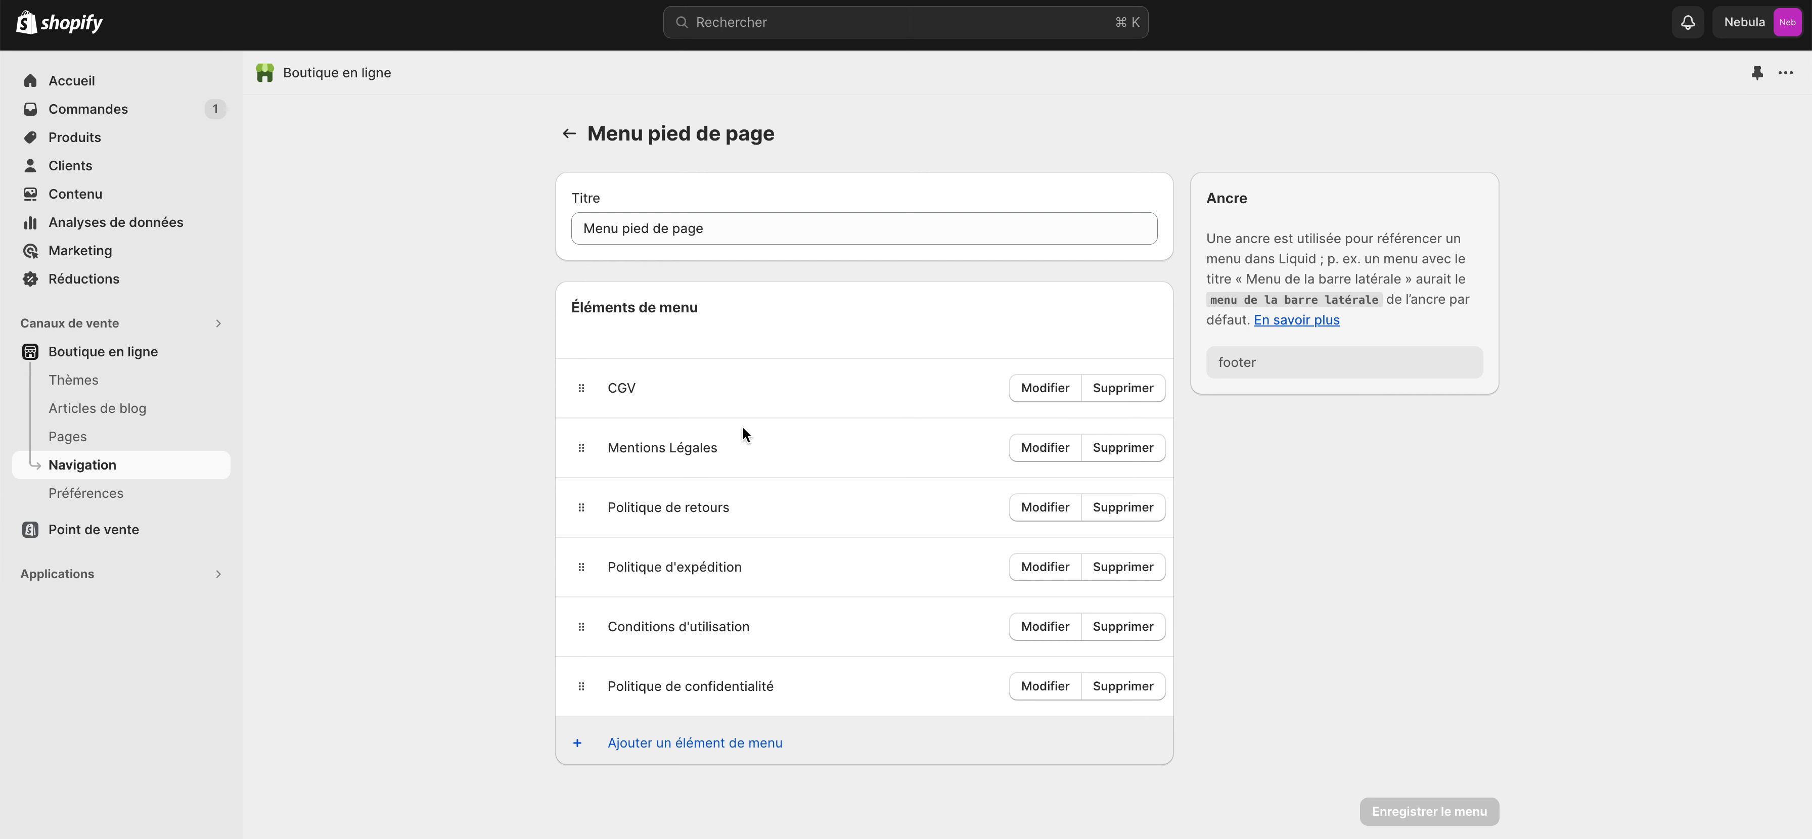
left_click(569, 133)
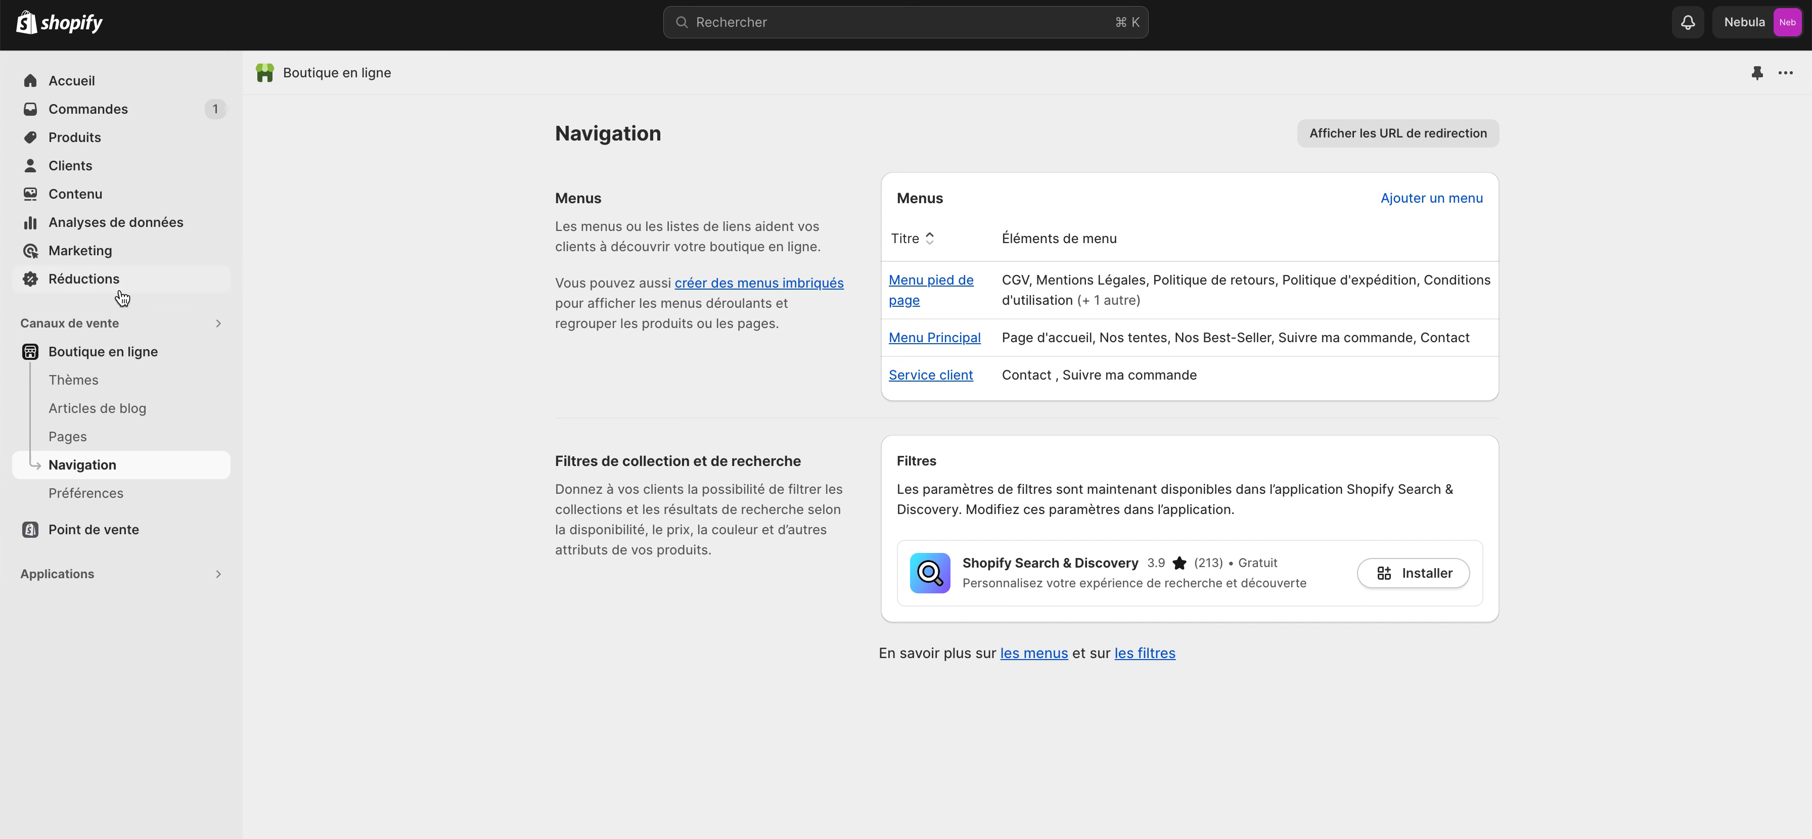
Open the online store's themes and look through the current theme and the theme library.
left_click(73, 379)
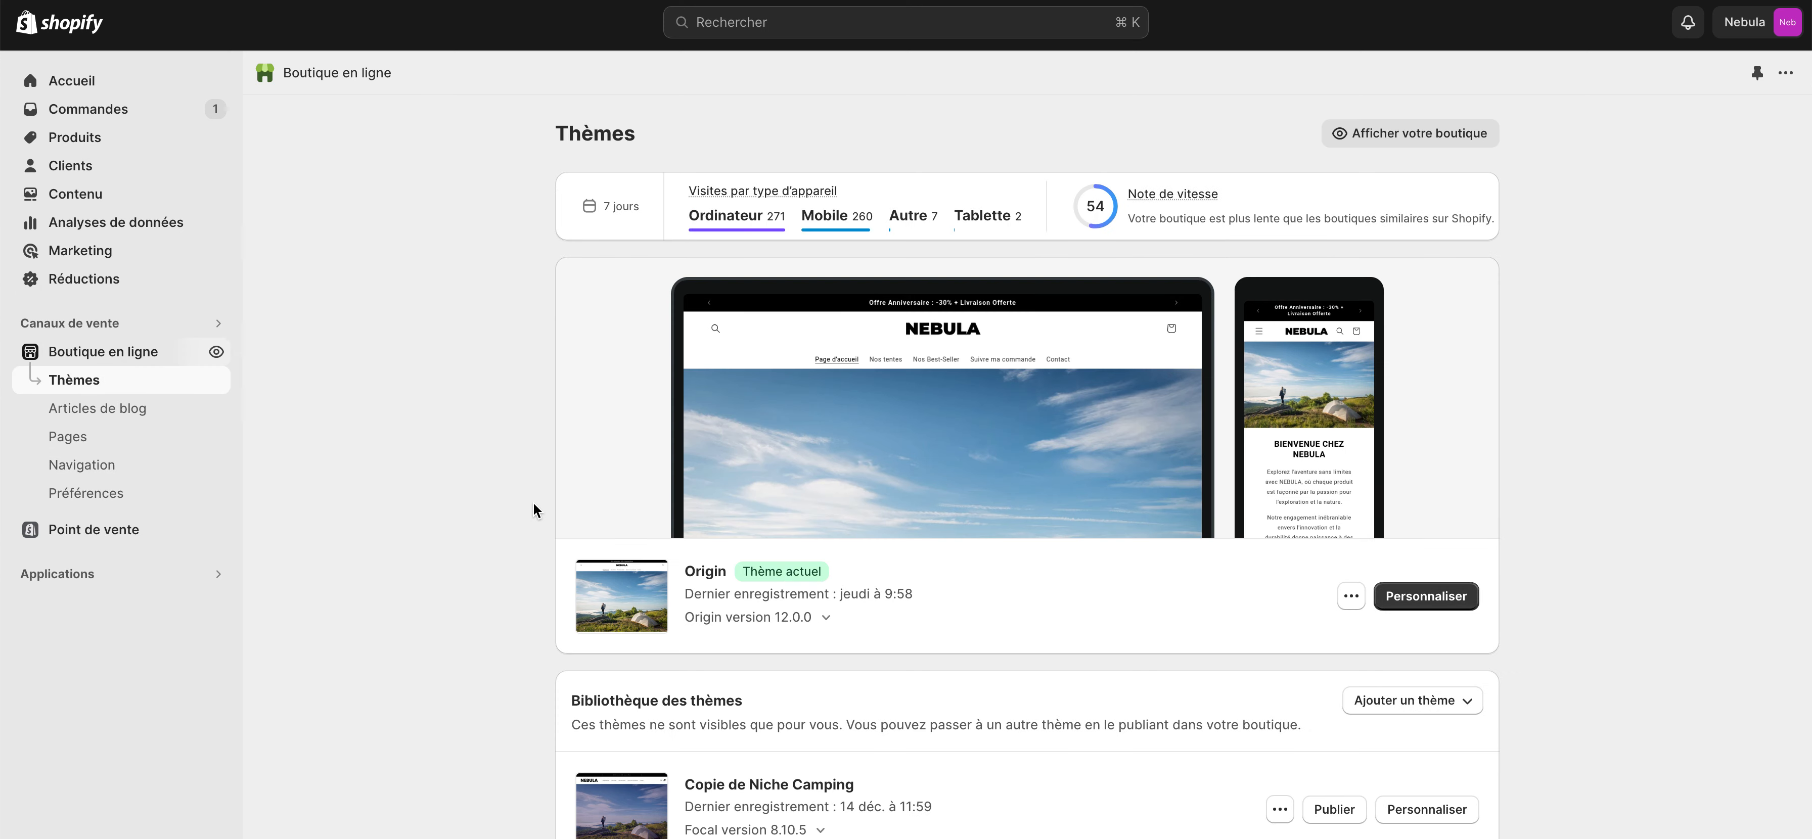
scroll(1198, 599, "down", 8)
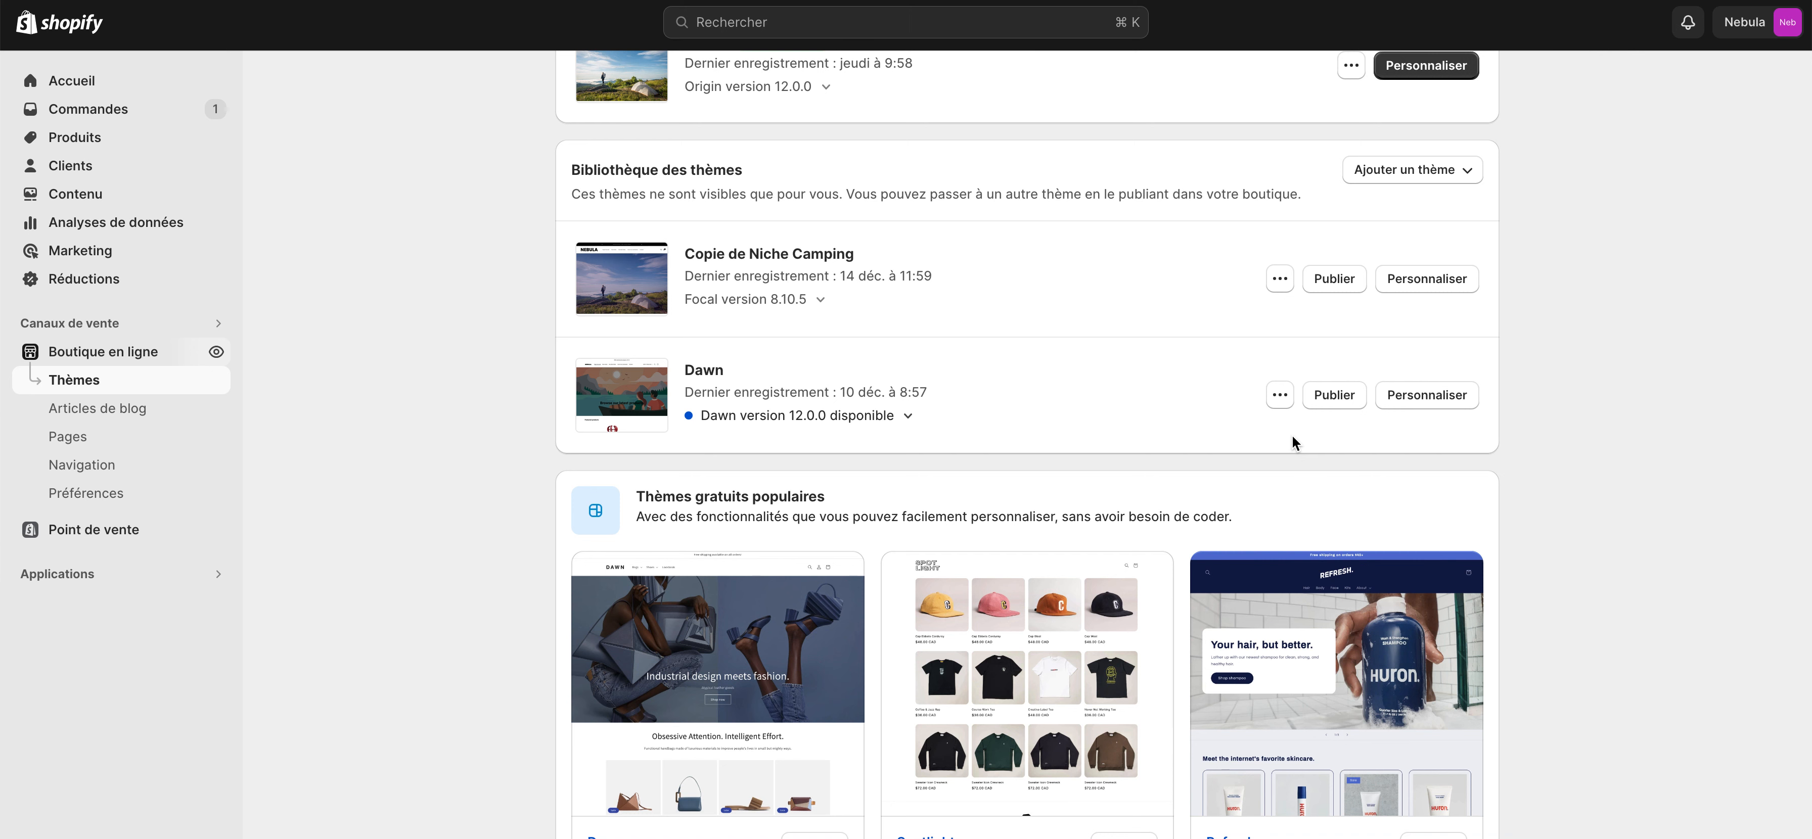
scroll(1294, 441, "up", 4)
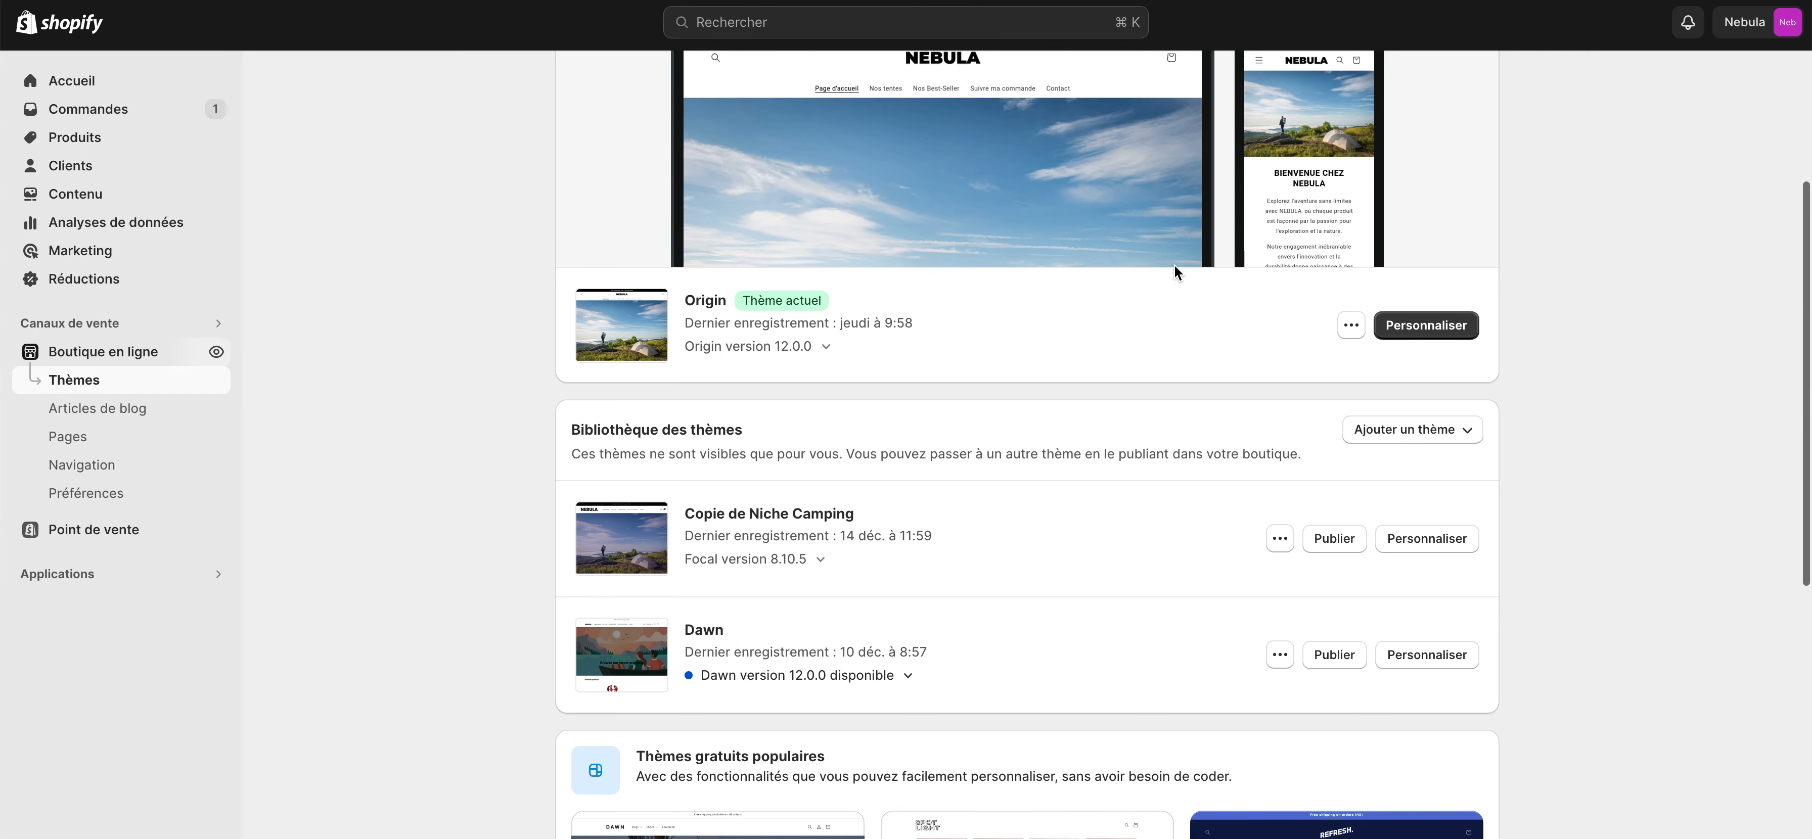
Start uploading a compressed theme file to the theme library and search the Downloads folder for "luna".
left_click(1422, 438)
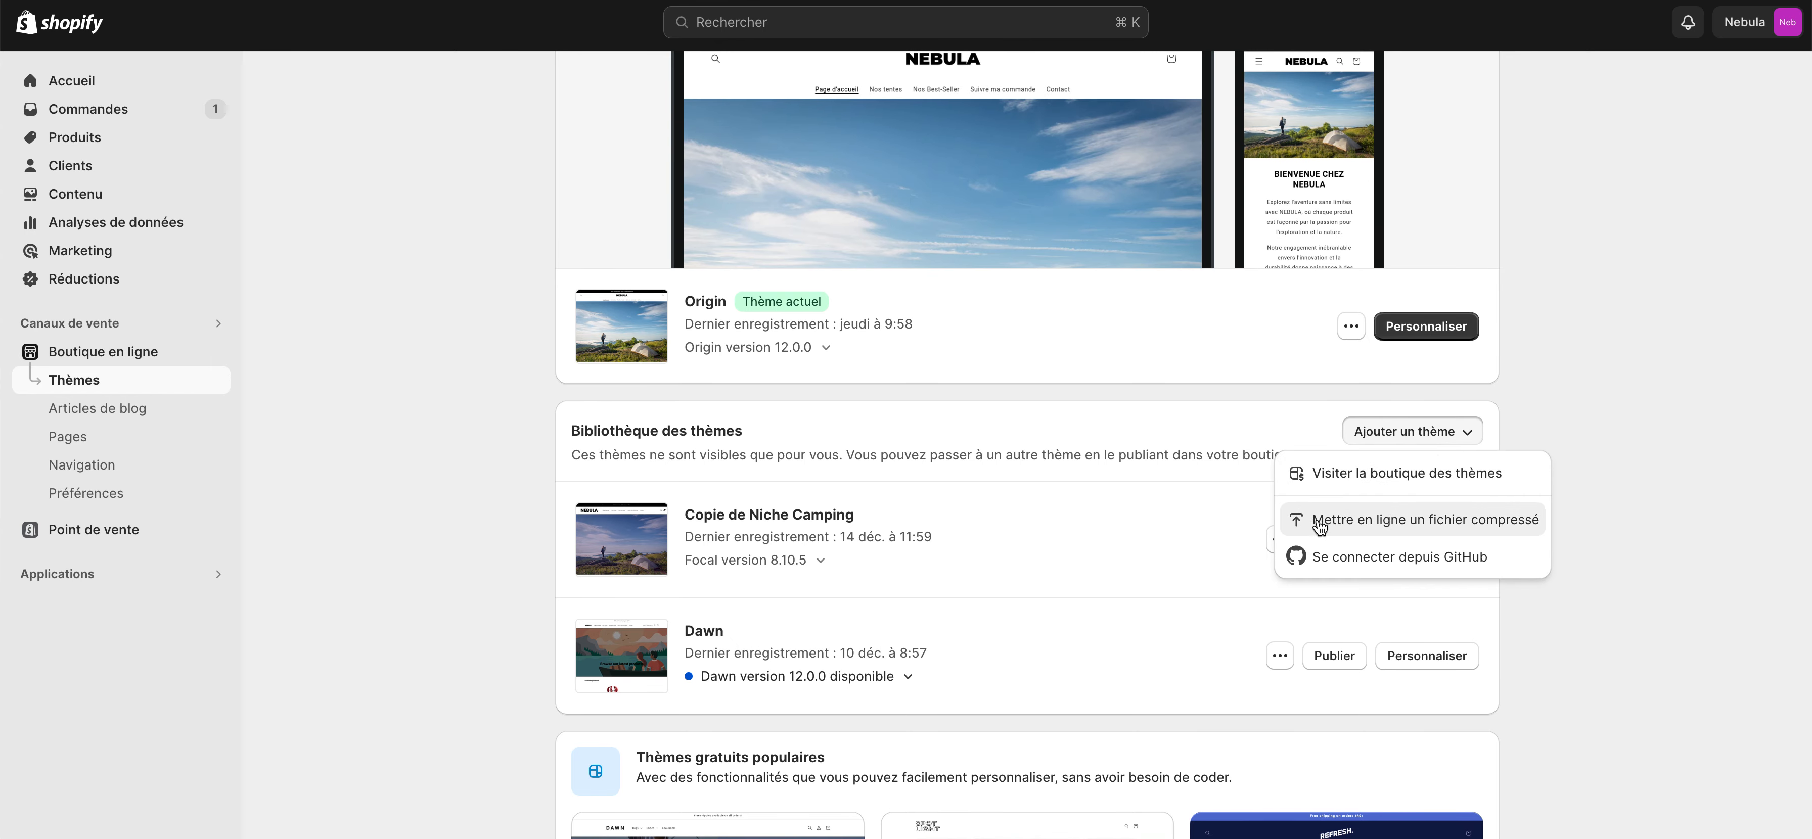
left_click(1373, 525)
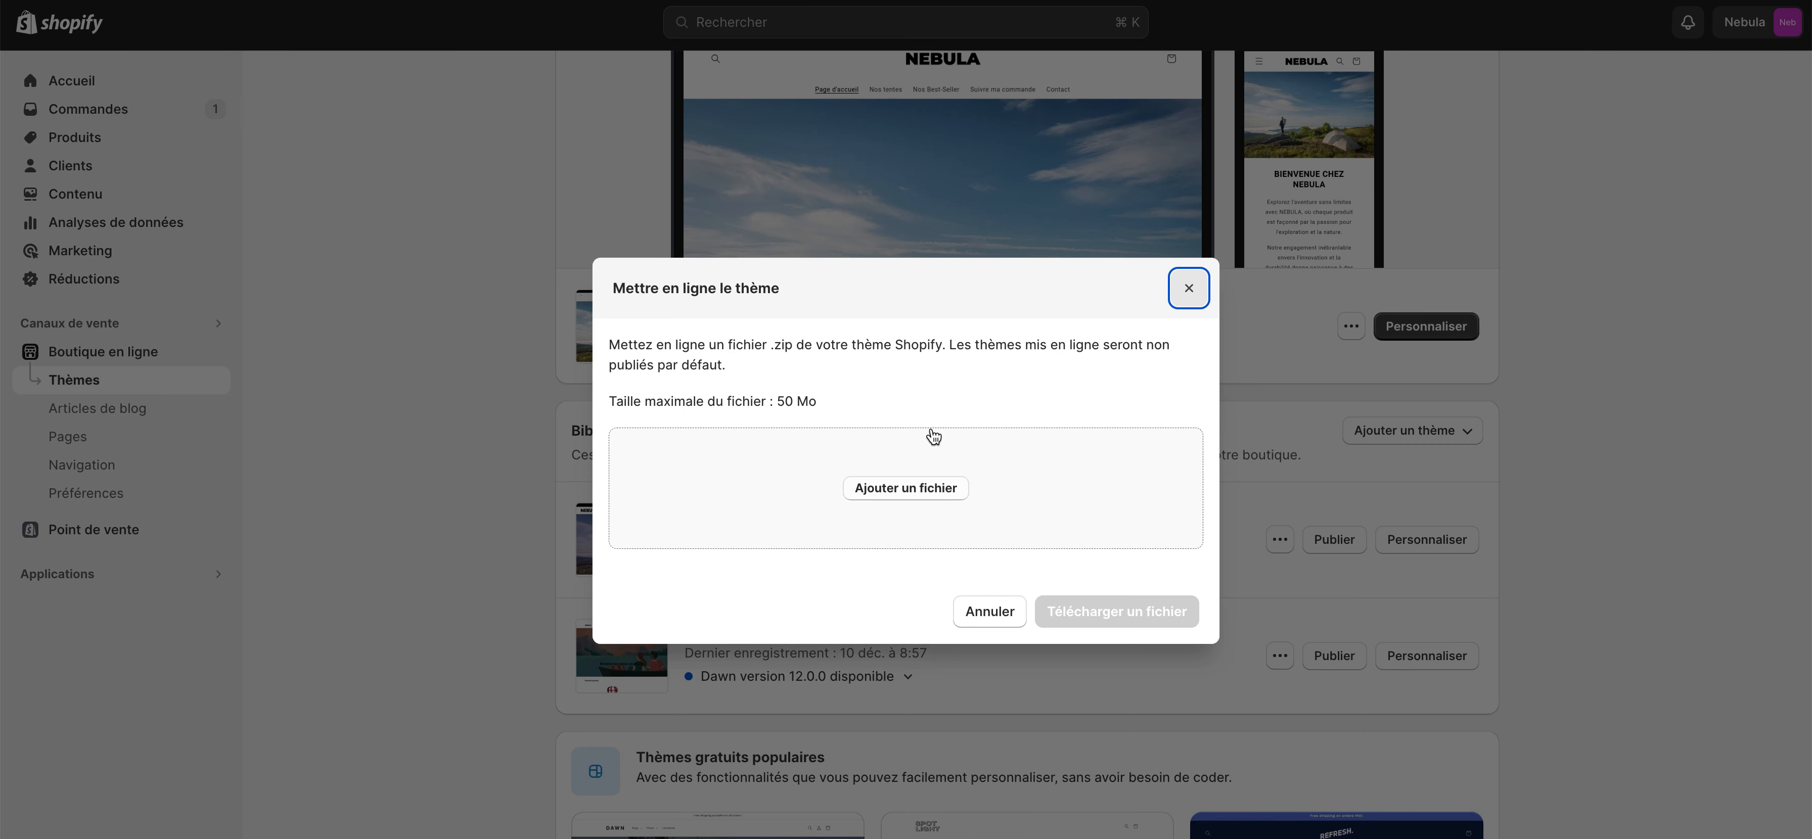
left_click(895, 492)
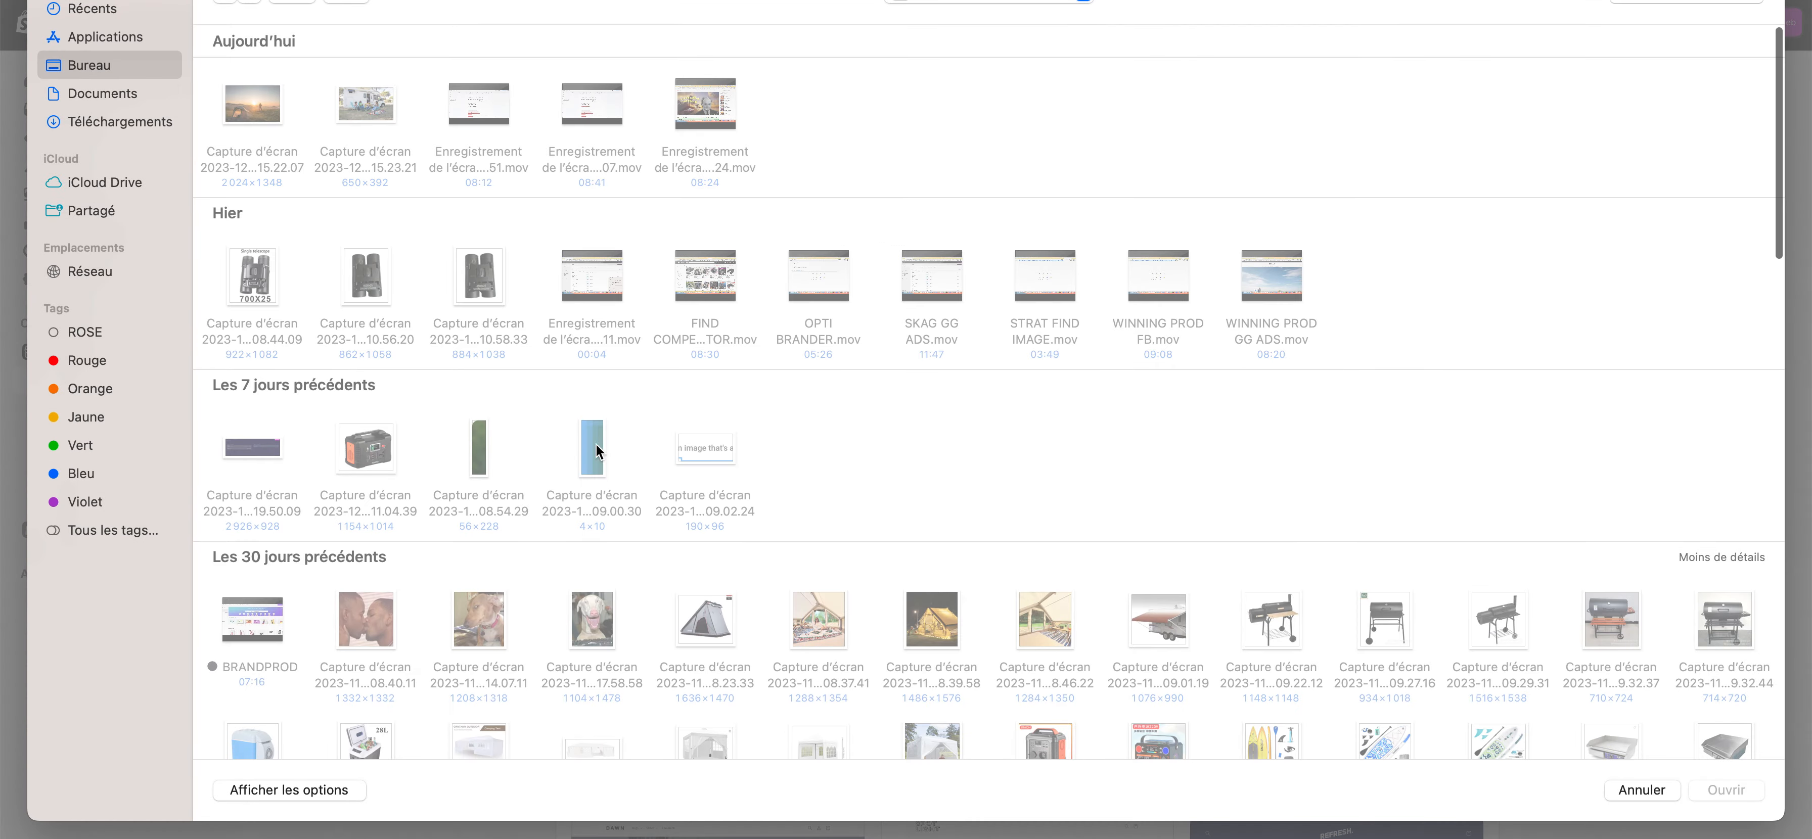
scroll(441, 442, "down", 10)
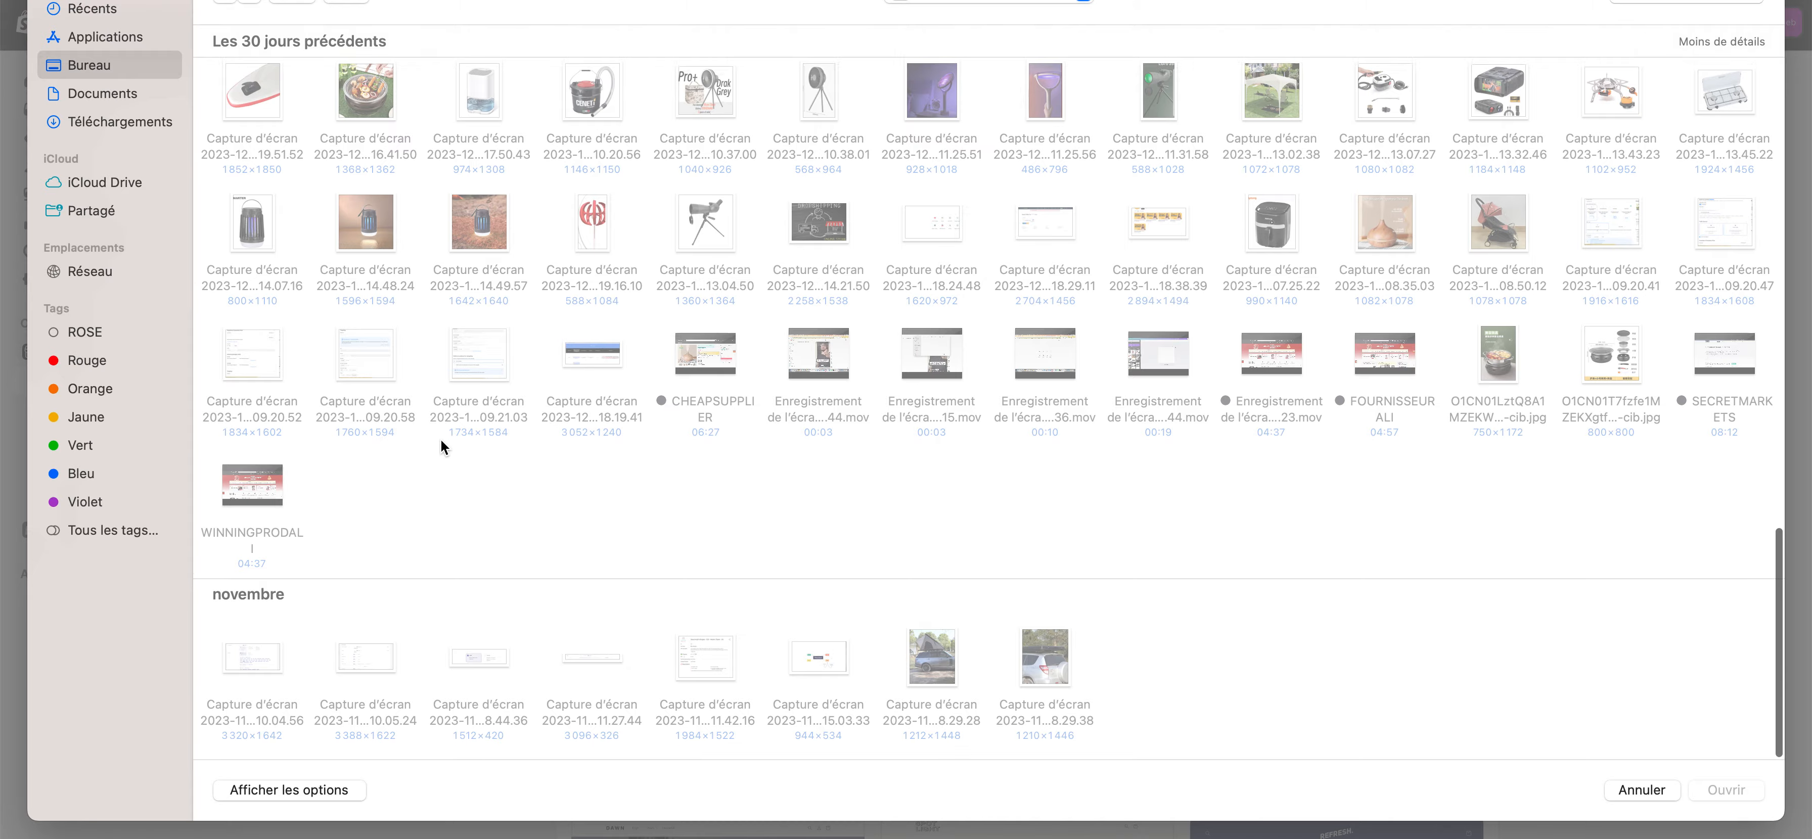
scroll(441, 442, "up", 15)
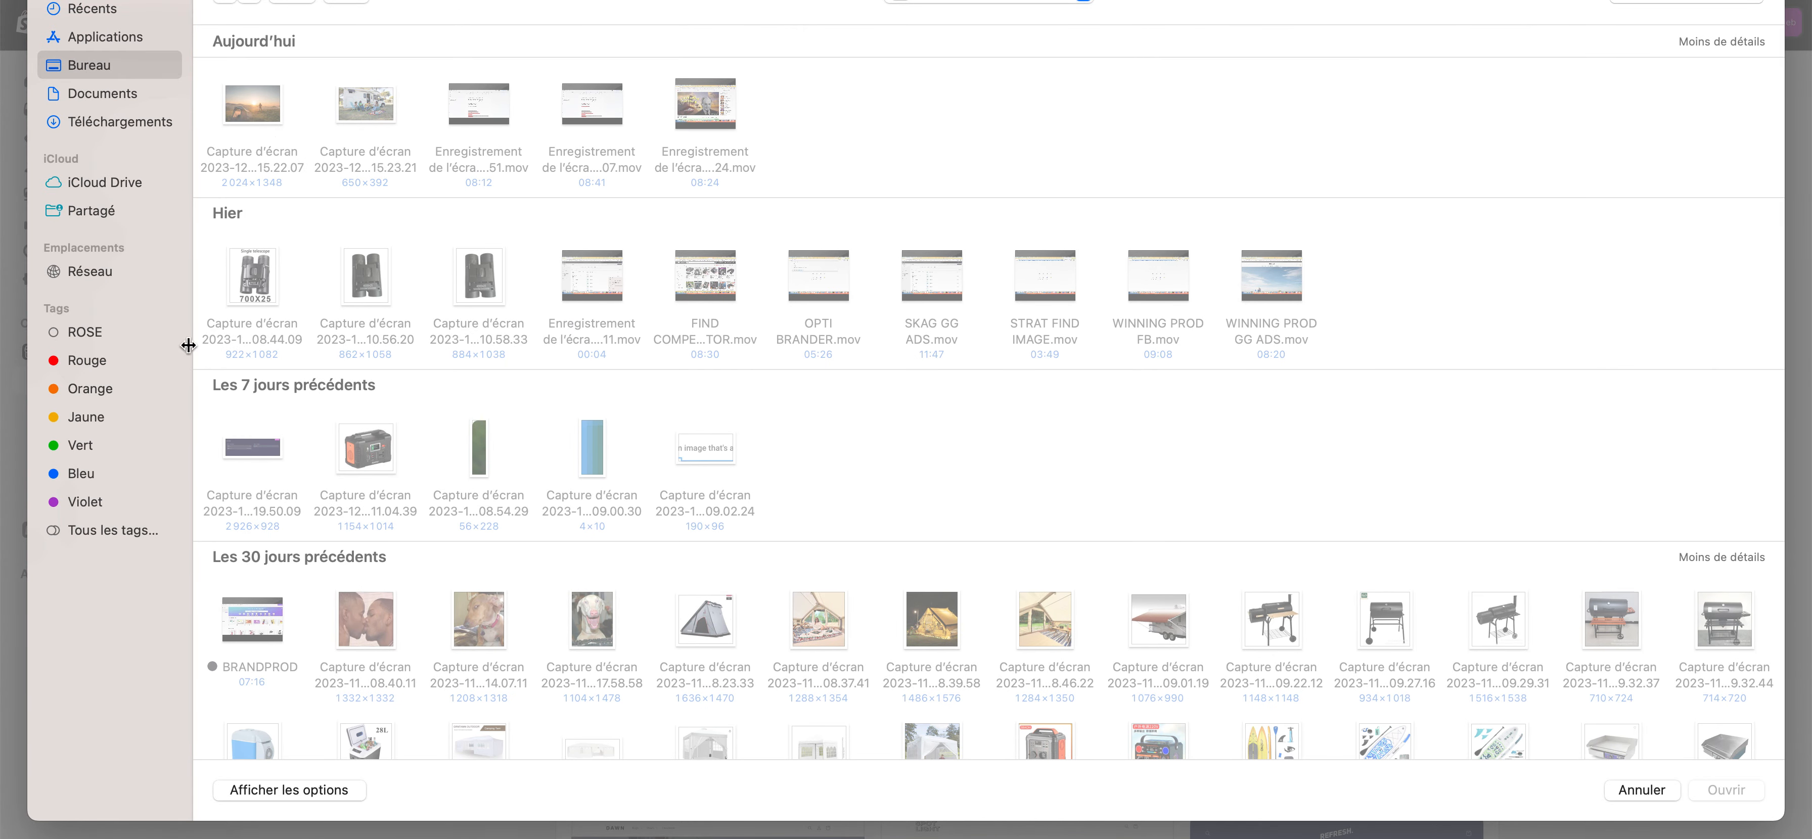
left_click(131, 123)
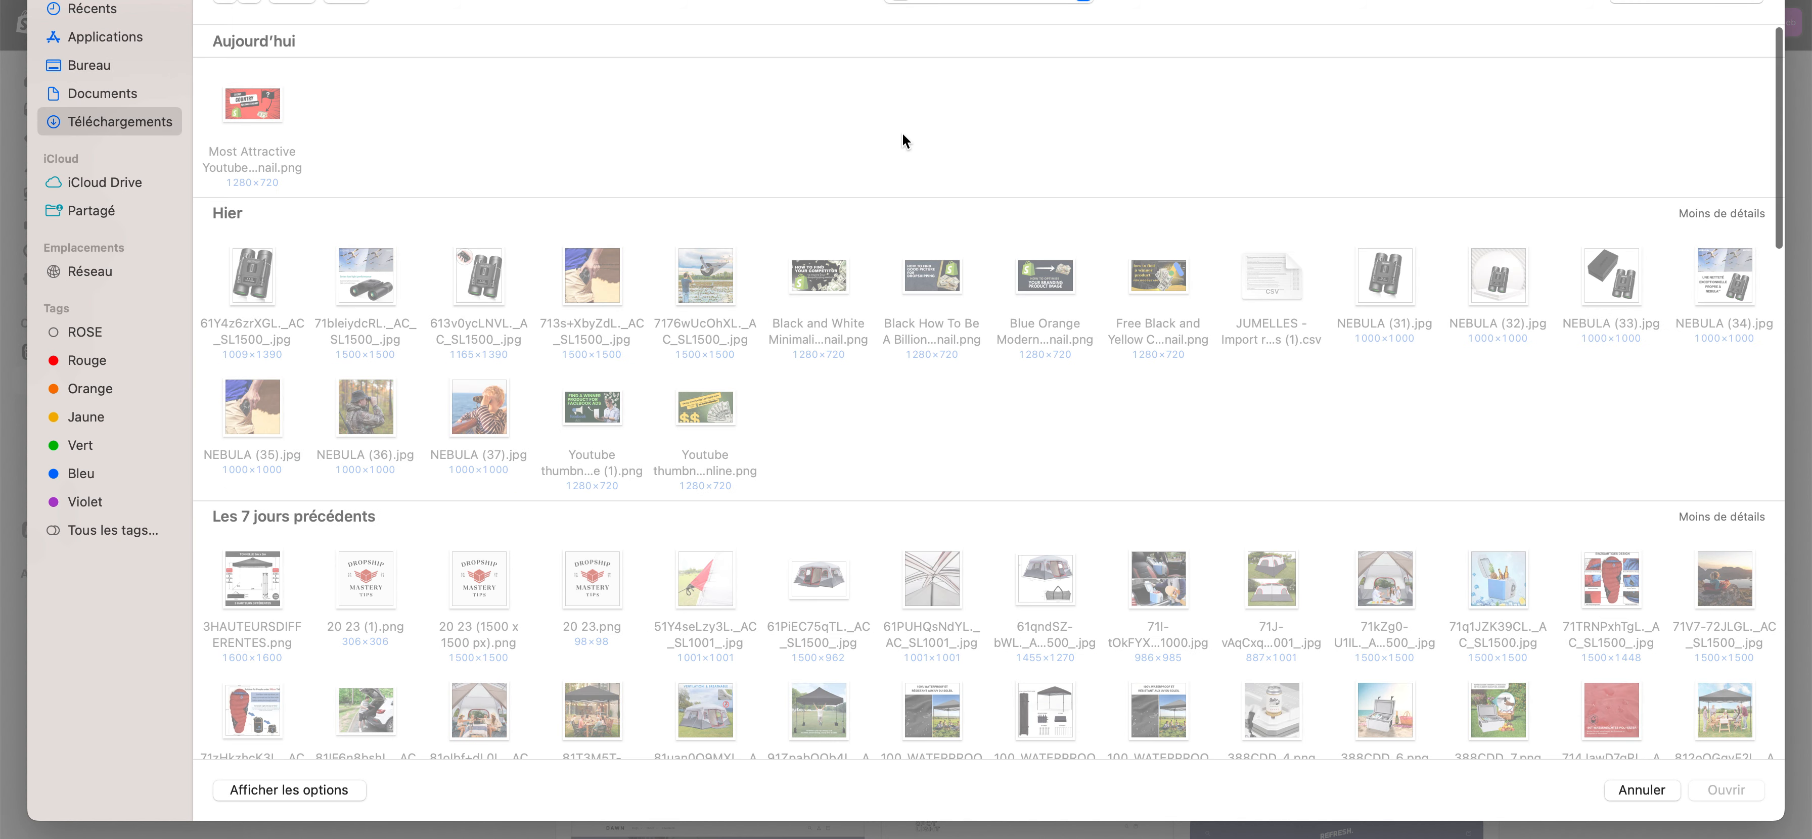
left_click(1686, 2)
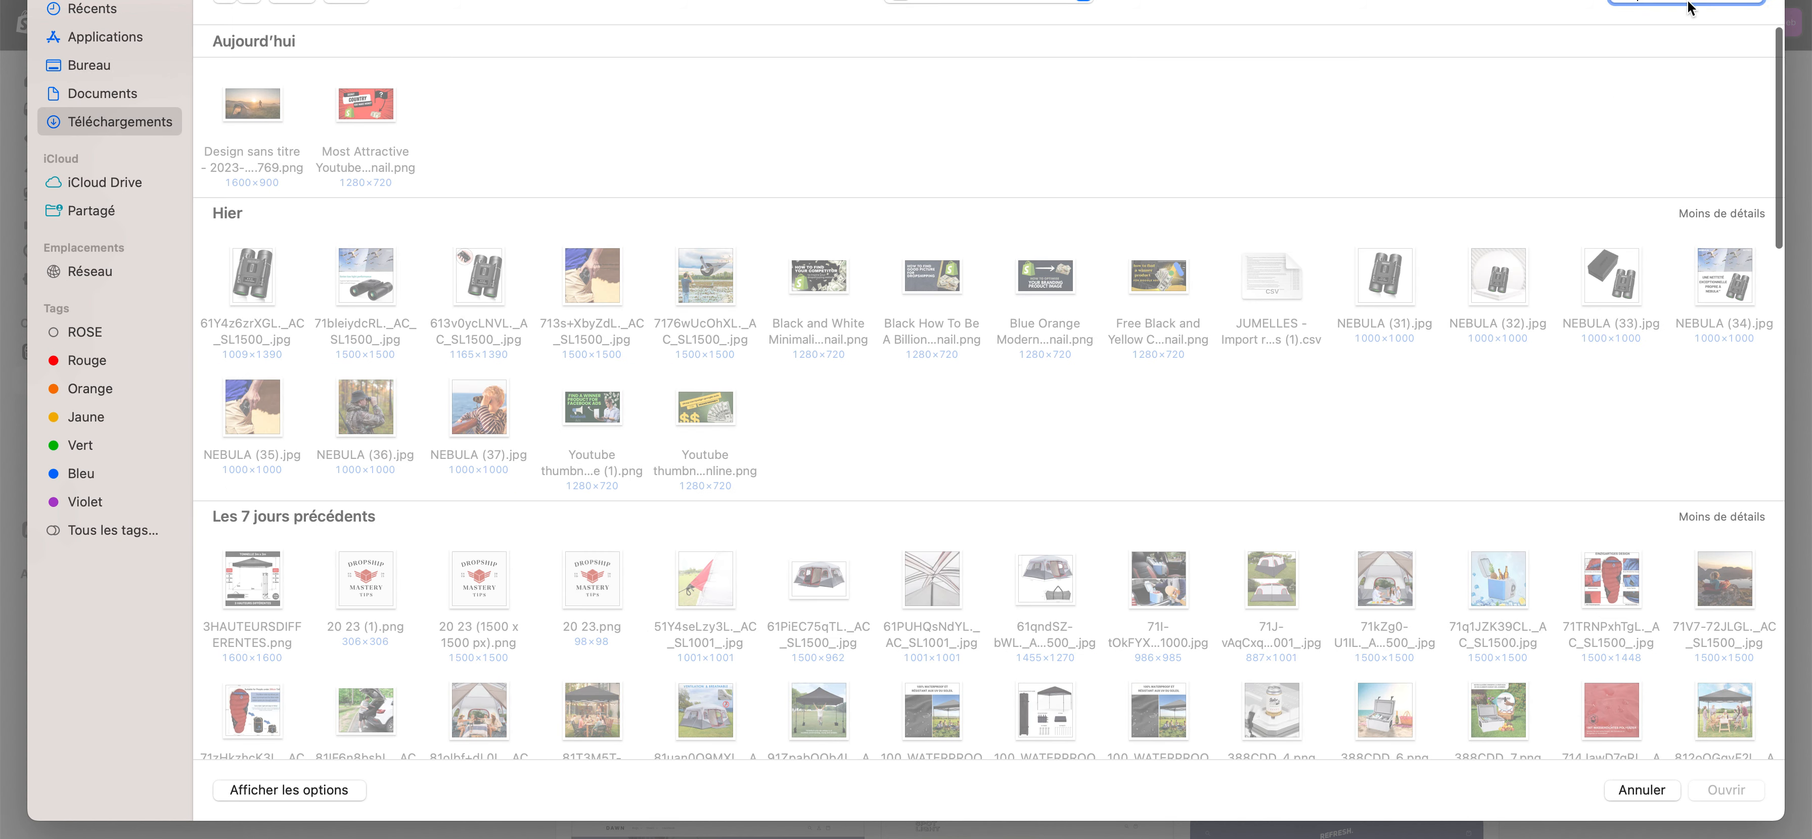
type("luna")
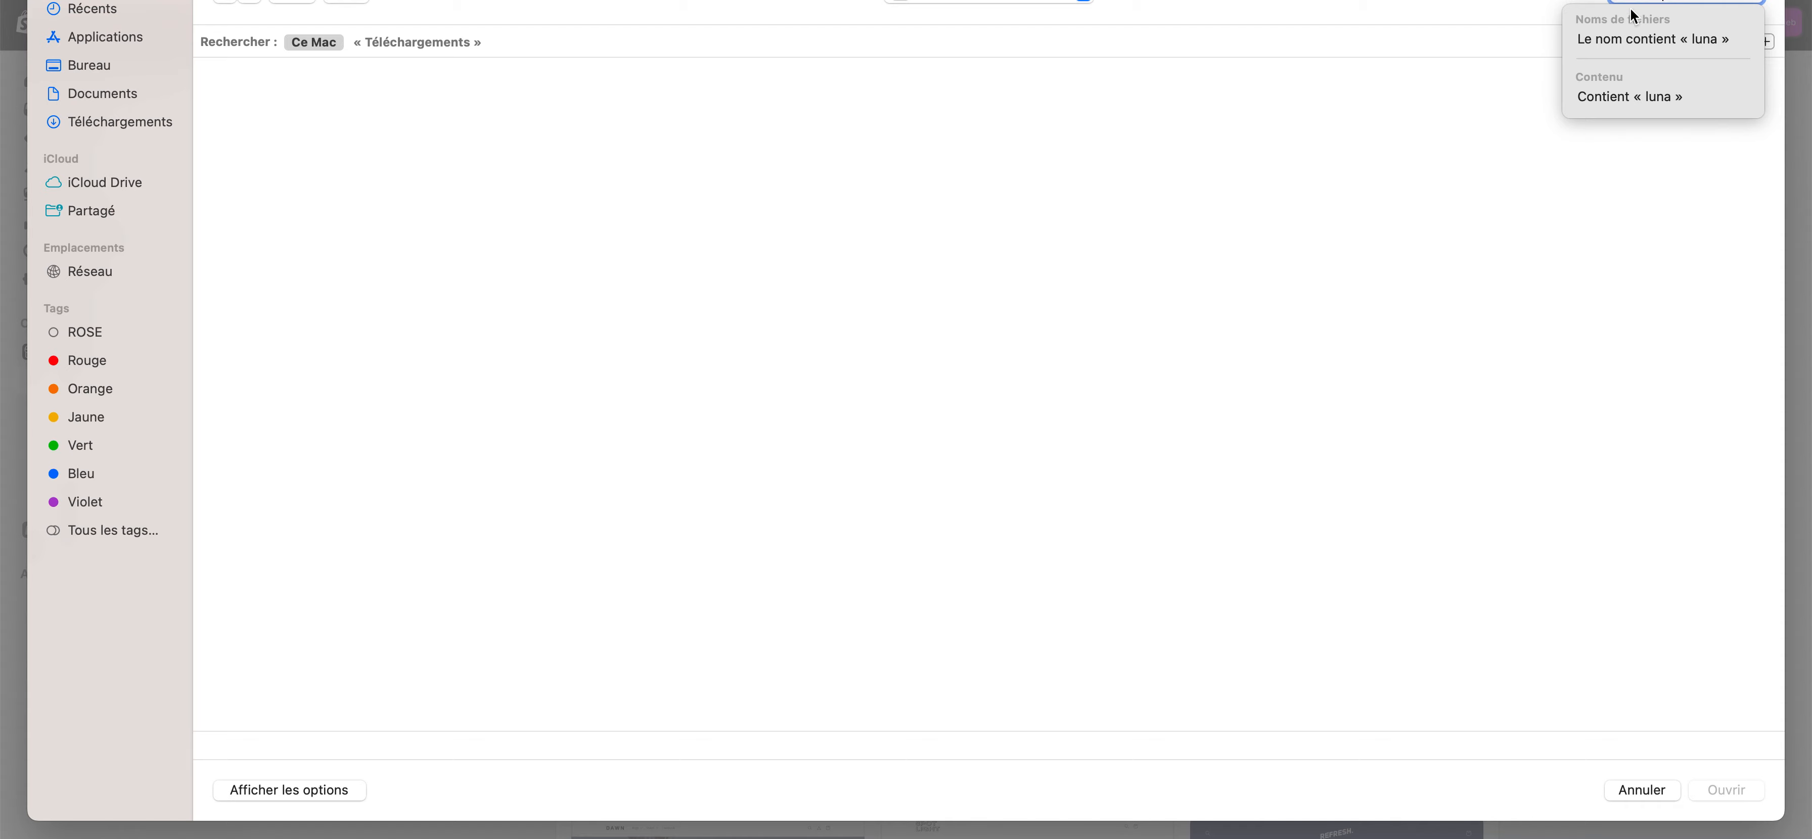
Choose Luna_Cosmetics_Focal.zip as the theme file and upload it to the store.
left_click(267, 146)
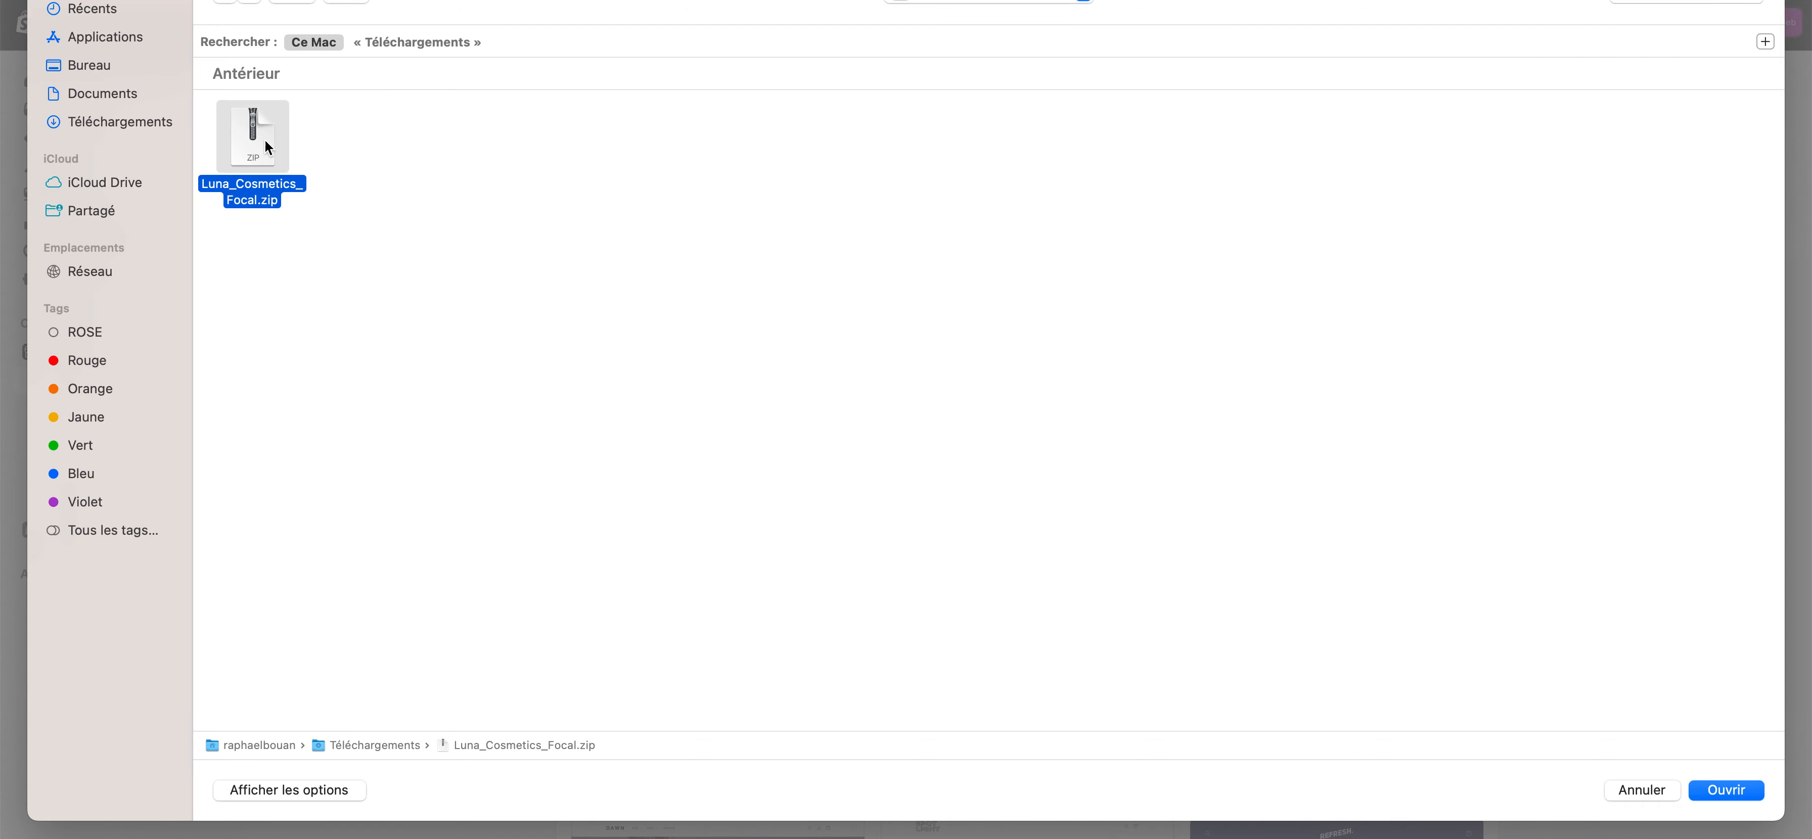
left_click_drag(310, 210, 211, 104)
left_click_drag(322, 226, 242, 128)
left_click(1729, 793)
left_click(1139, 612)
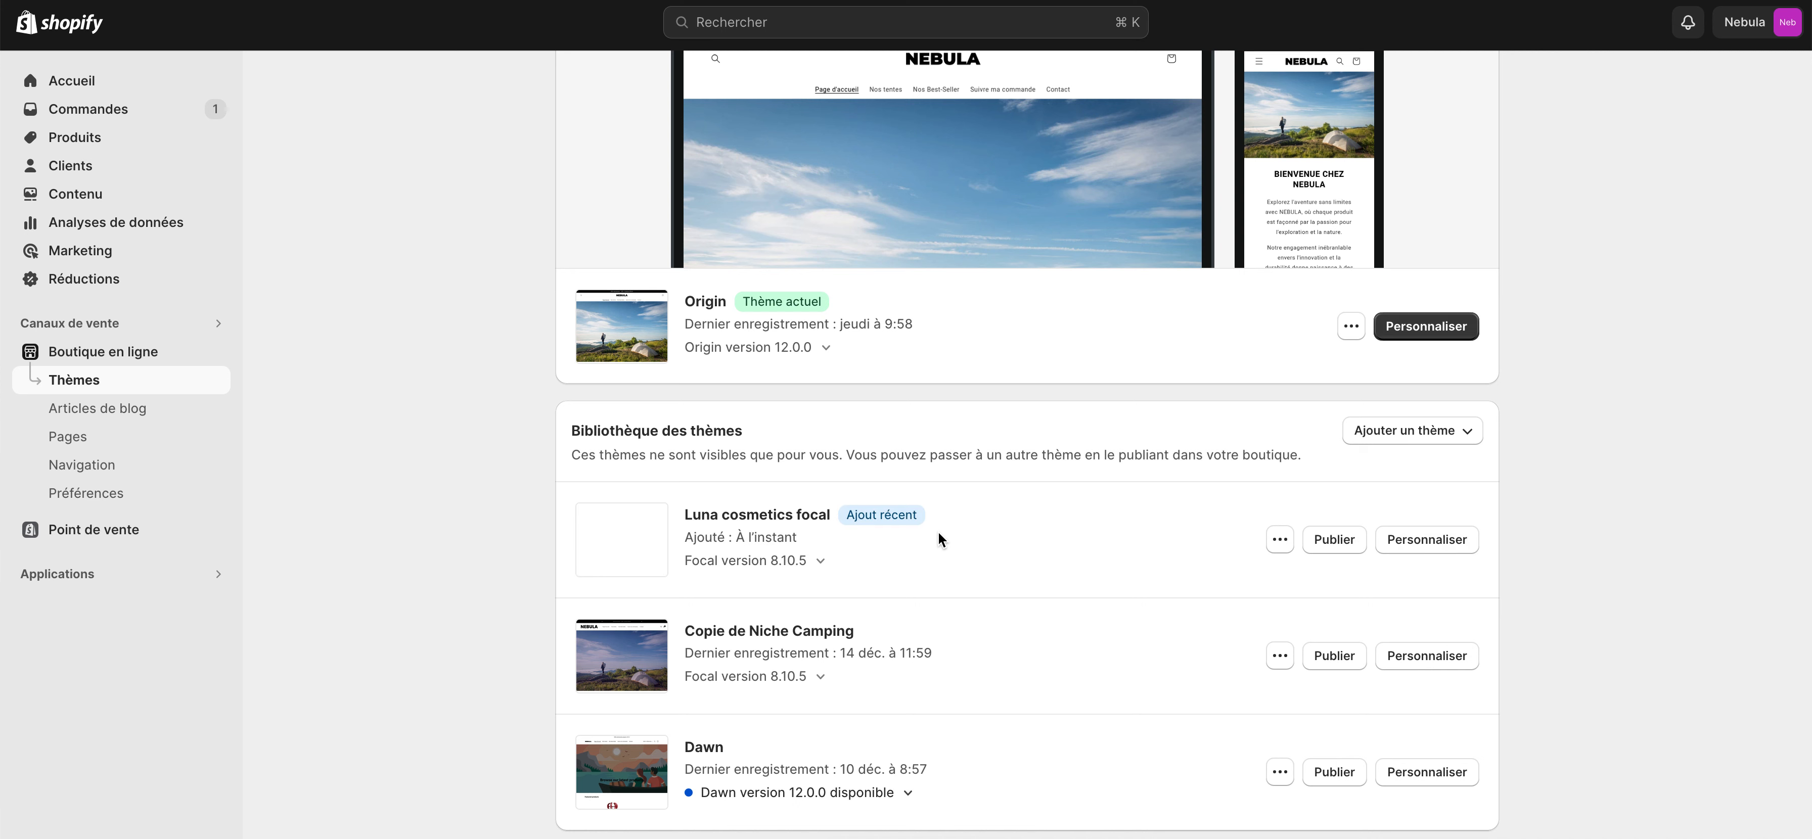
Open the Luna cosmetics focal theme for customization and show the Colors group of its theme settings.
left_click(1467, 548)
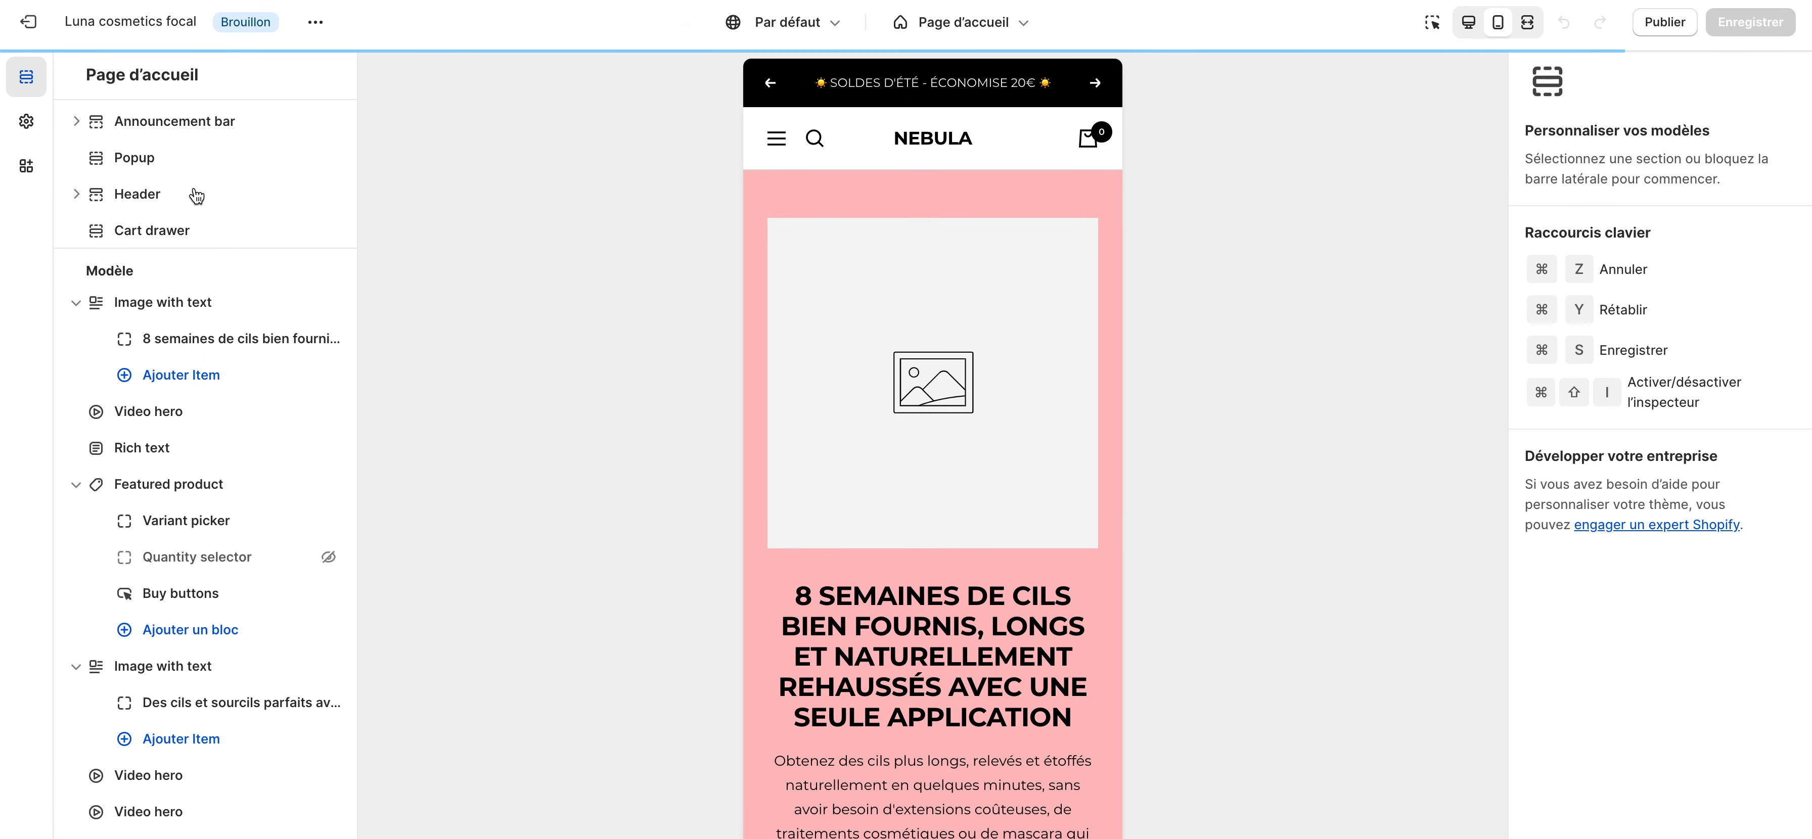
left_click(27, 124)
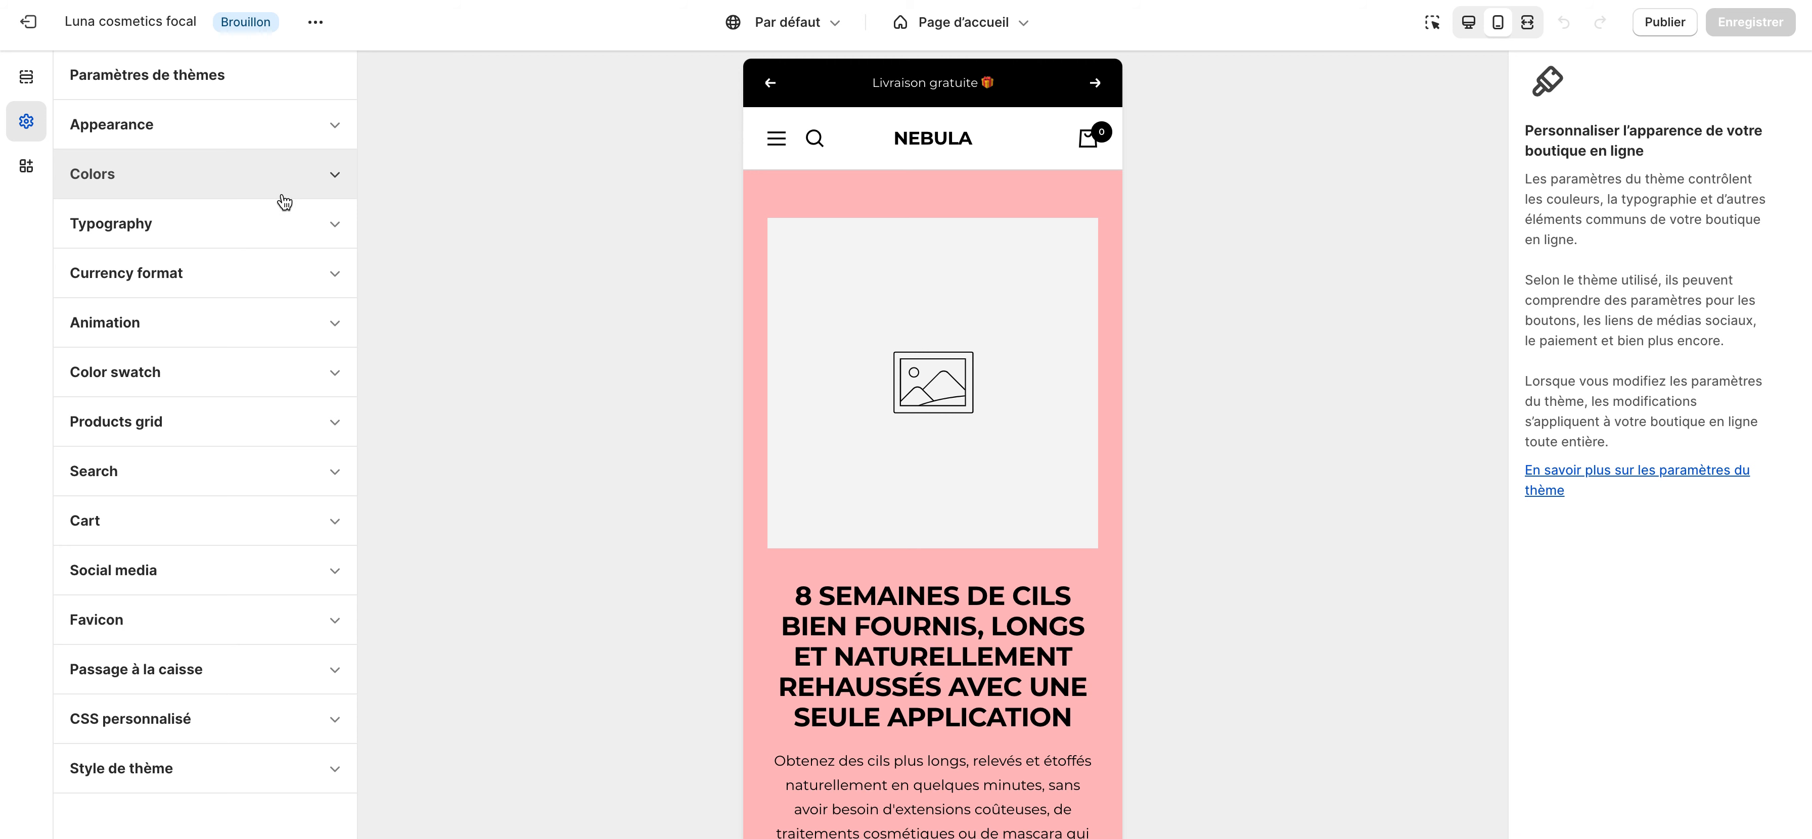
left_click(148, 178)
scroll(202, 396, "down", 2)
scroll(202, 396, "up", 2)
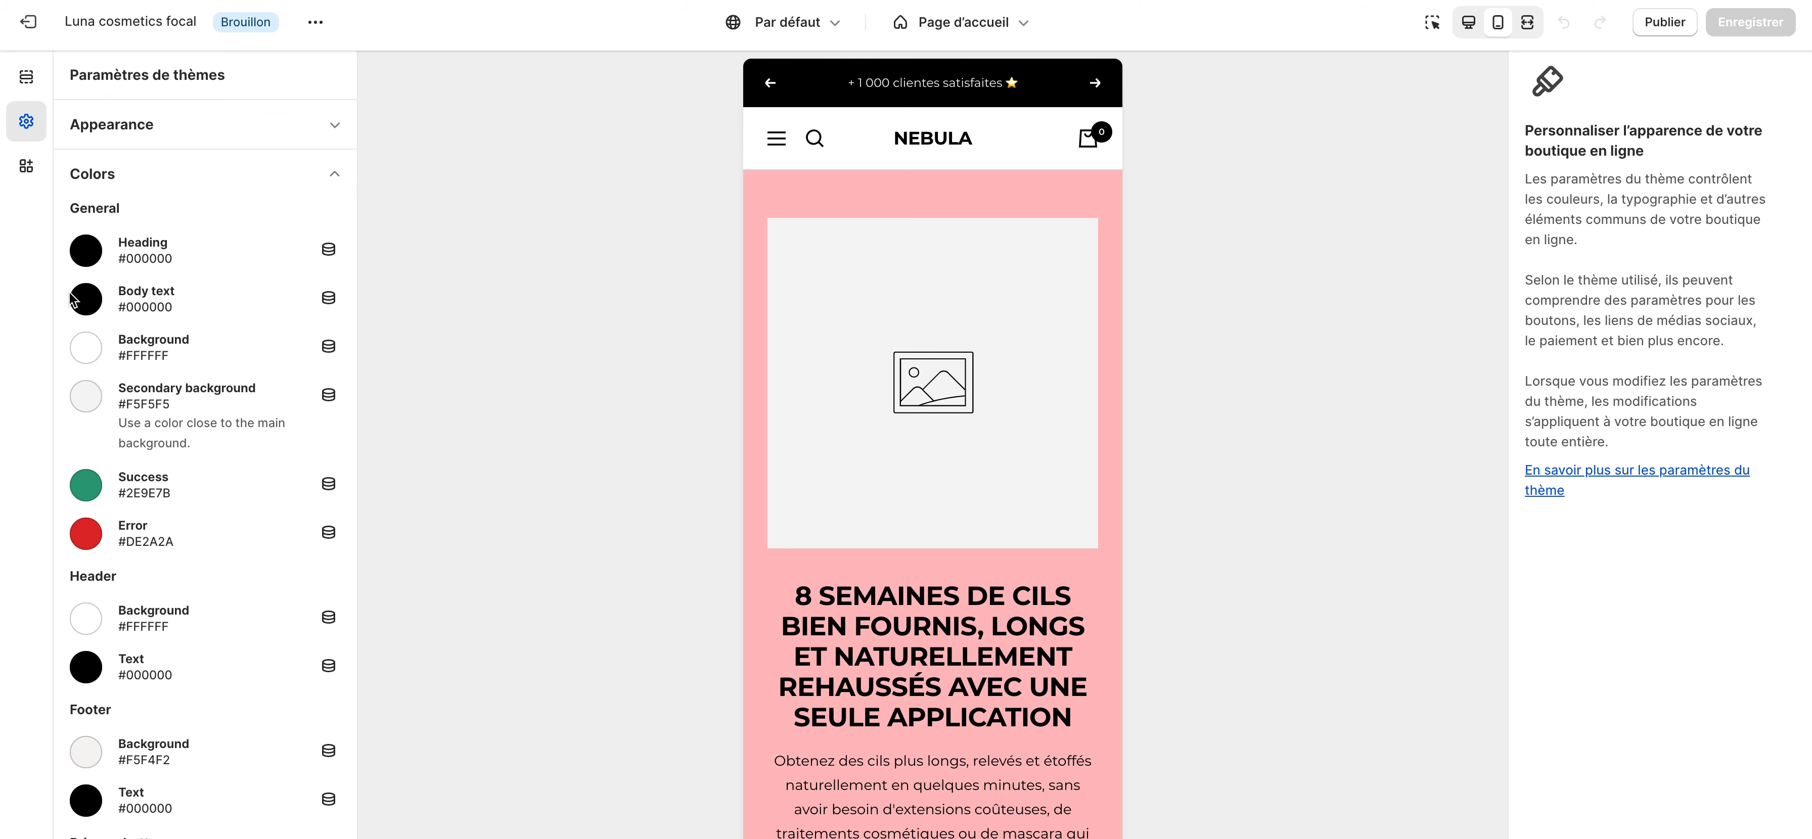
Set the secondary button's background color to #DE2A2A in the theme's color settings.
scroll(105, 491, "down", 10)
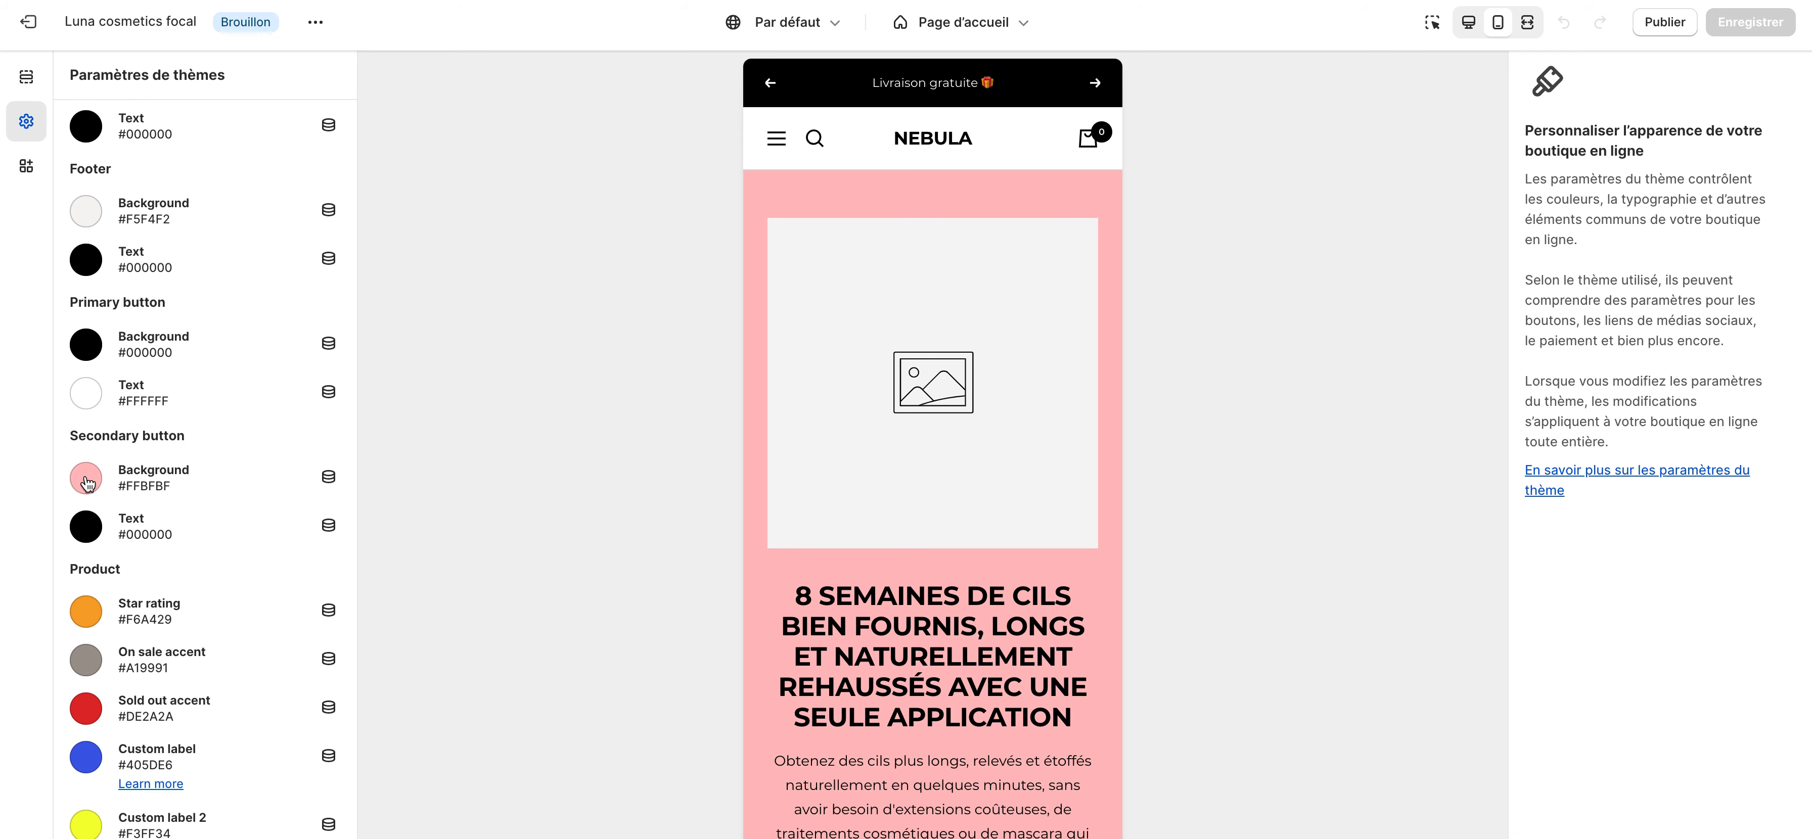
left_click(86, 479)
left_click(220, 398)
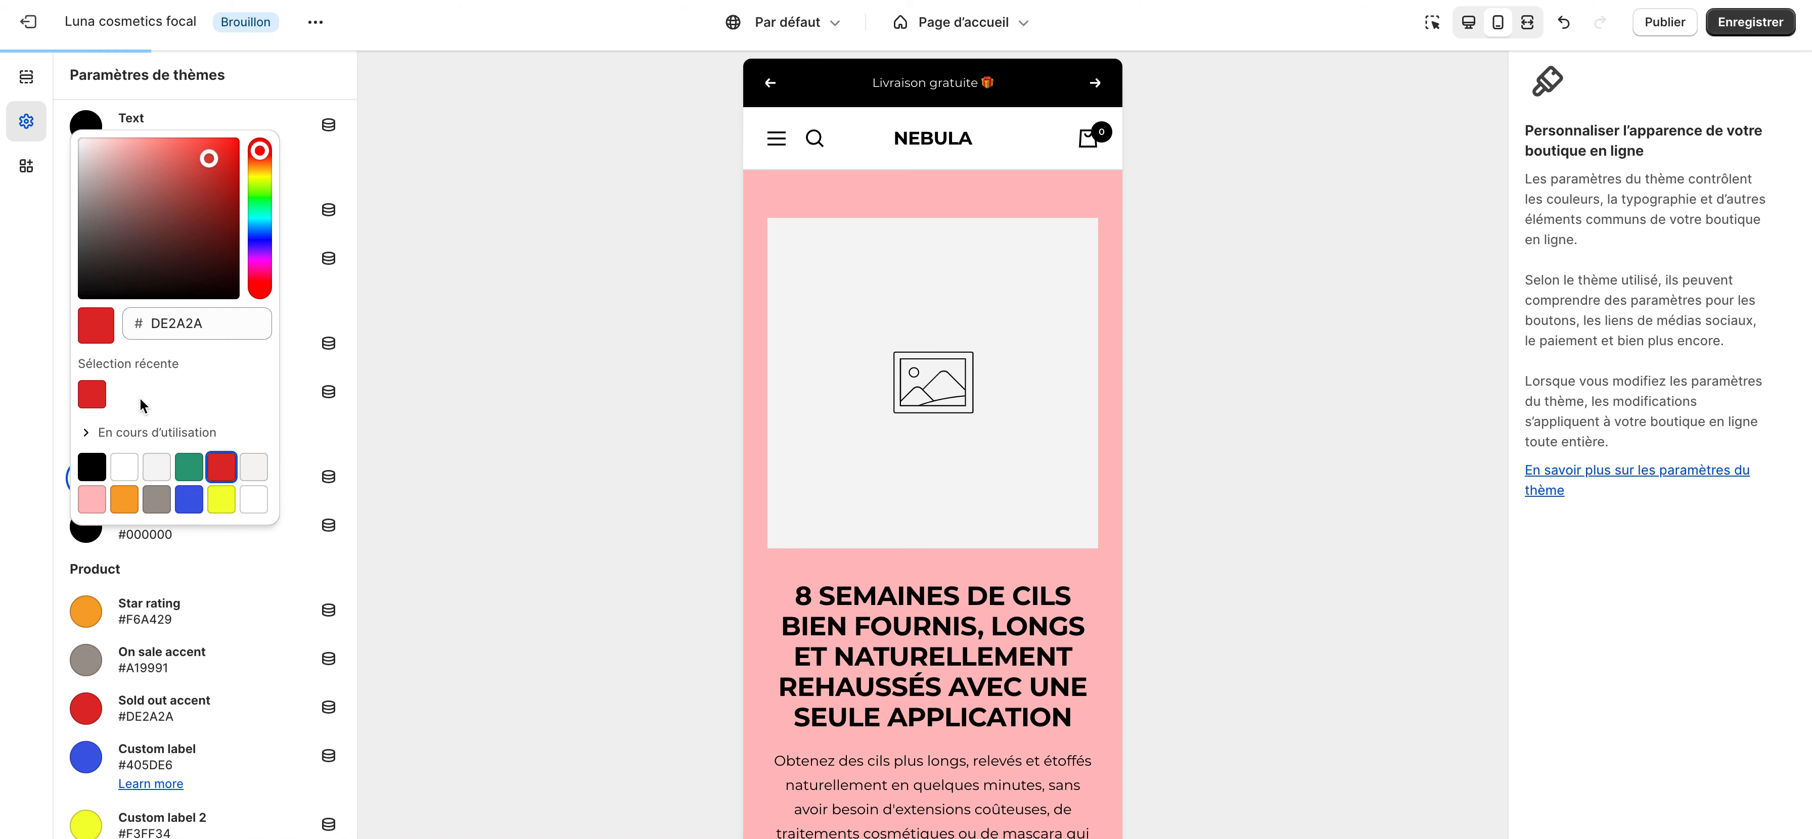
scroll(267, 460, "down", 5)
scroll(131, 411, "up", 5)
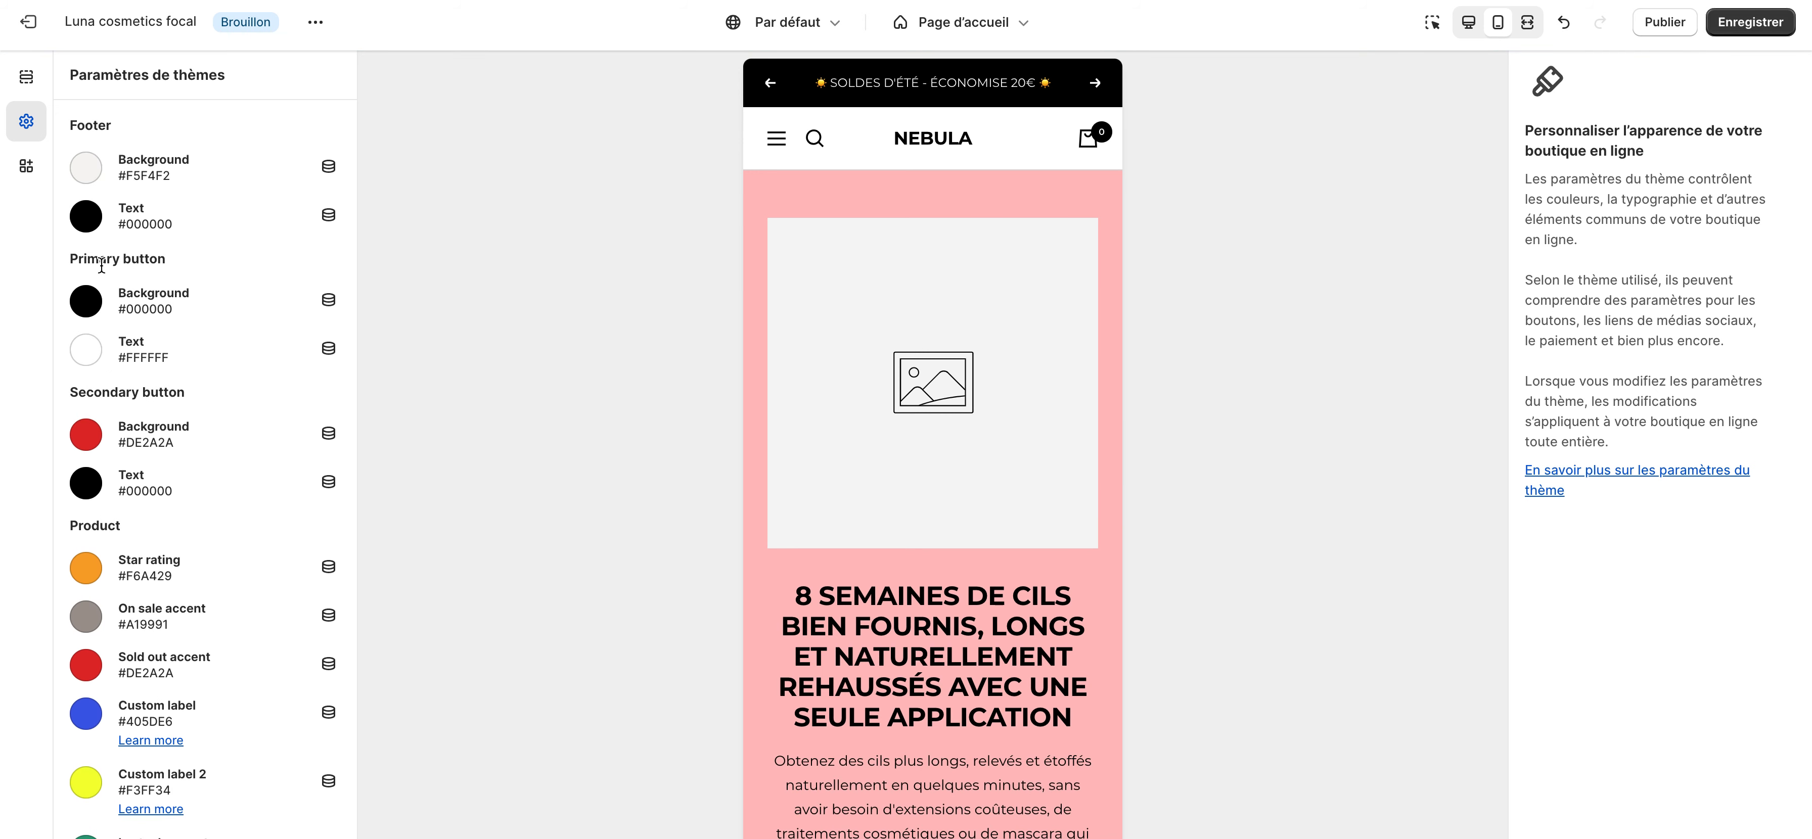
Set the primary button's background to the same red, #DE2A2A, and check the home page preview.
scroll(169, 297, "up", 1)
left_click(103, 342)
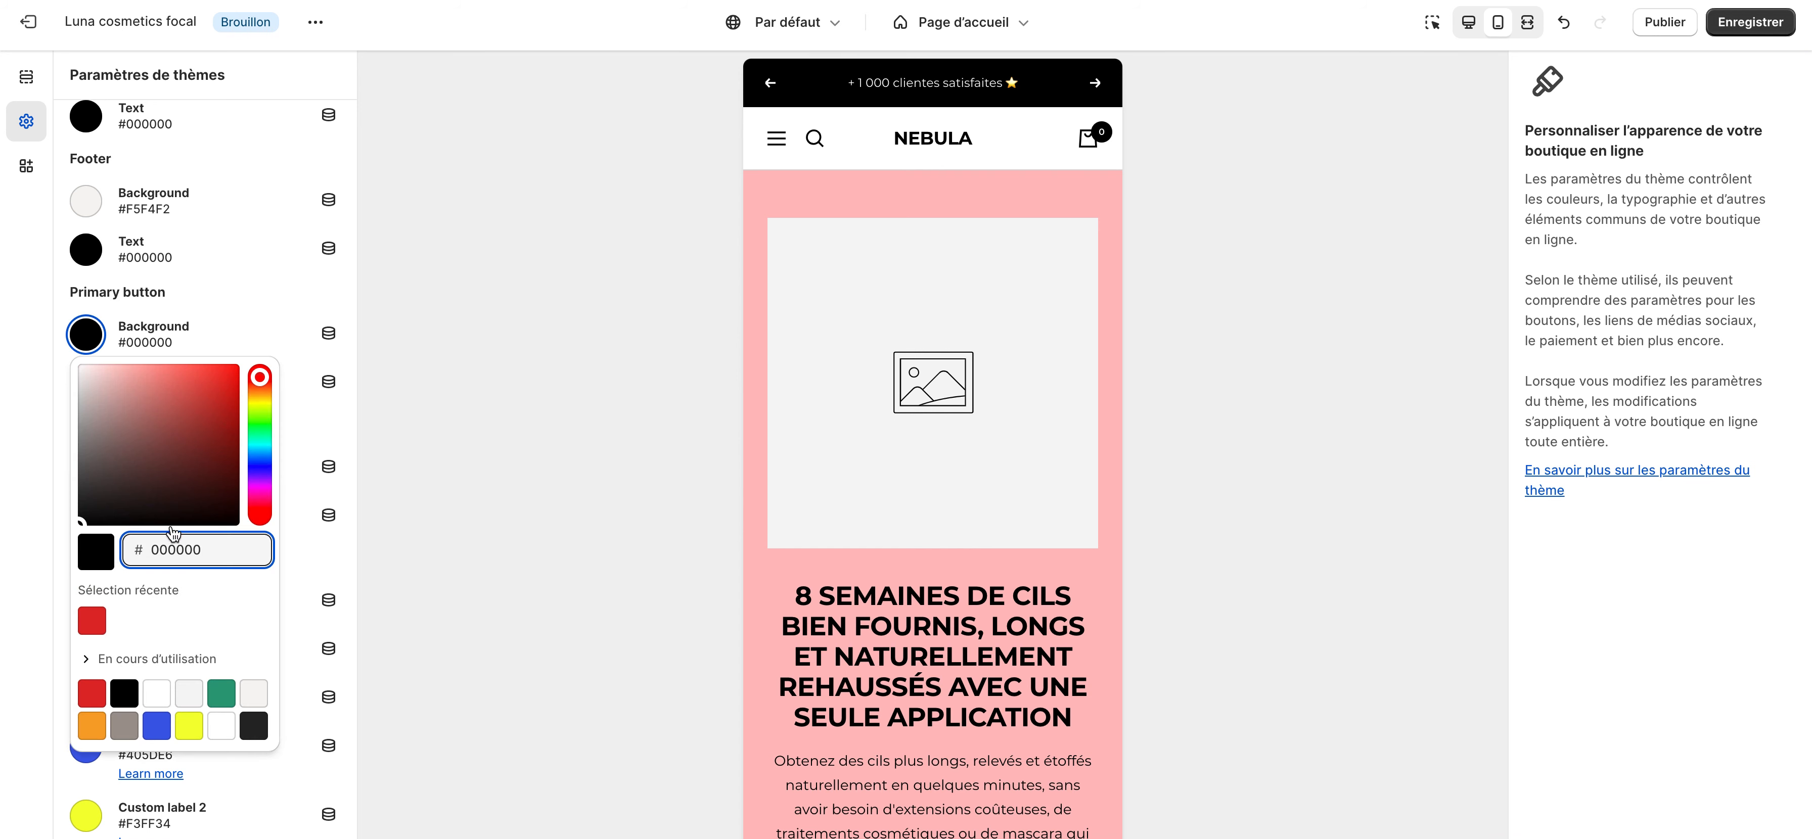
left_click(92, 622)
scroll(169, 281, "up", 3)
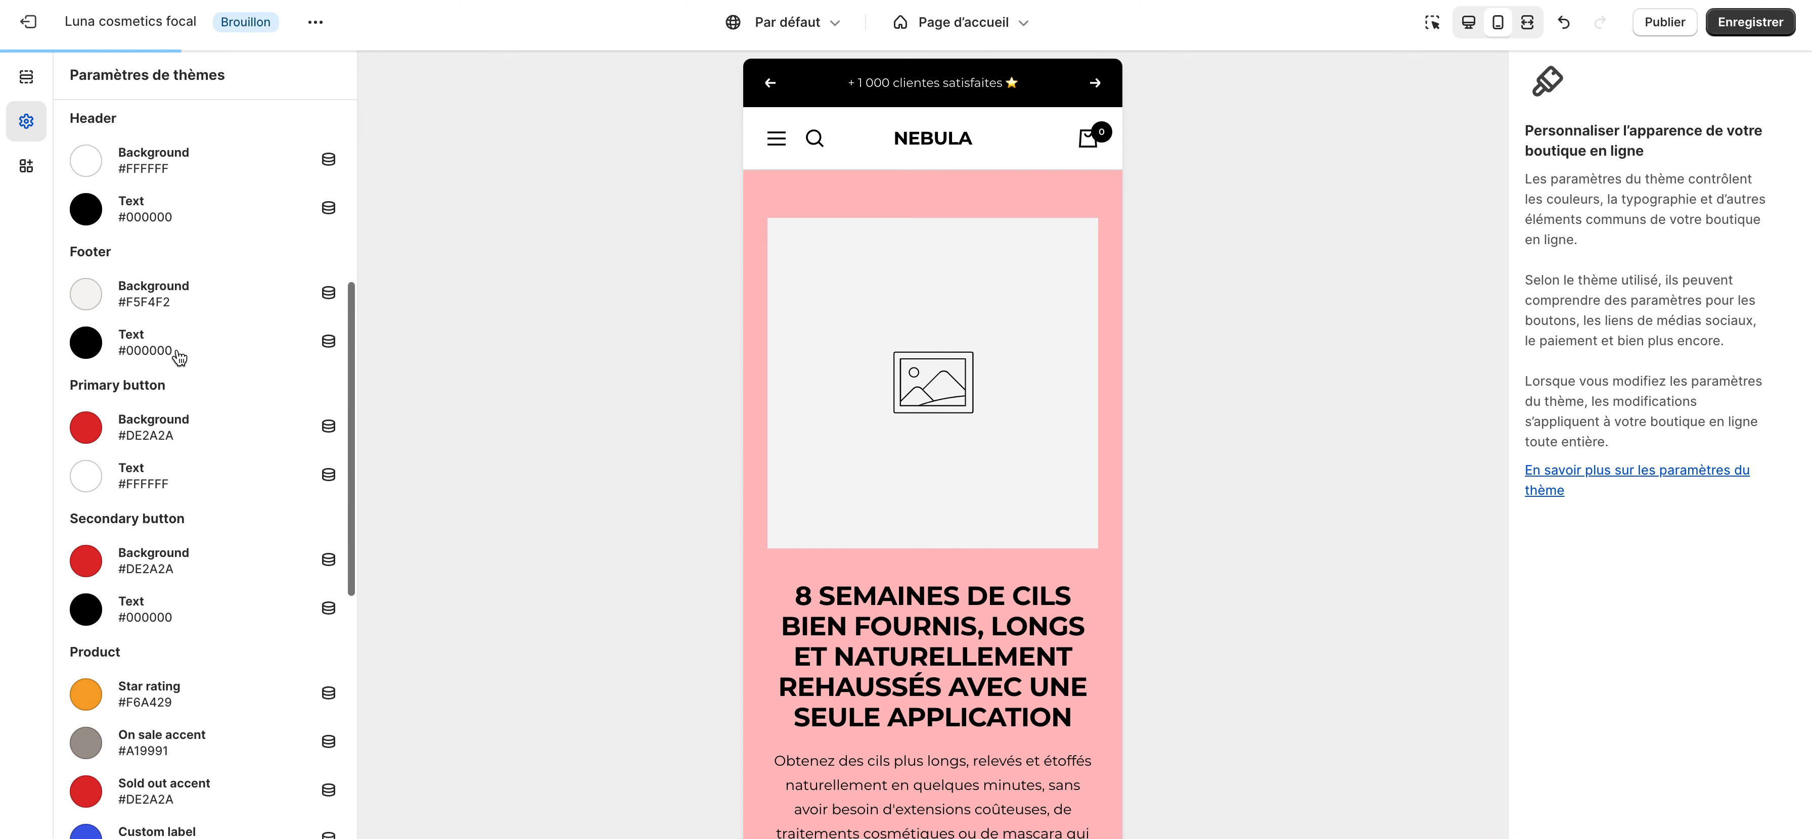
scroll(131, 270, "down", 4)
scroll(922, 359, "down", 8)
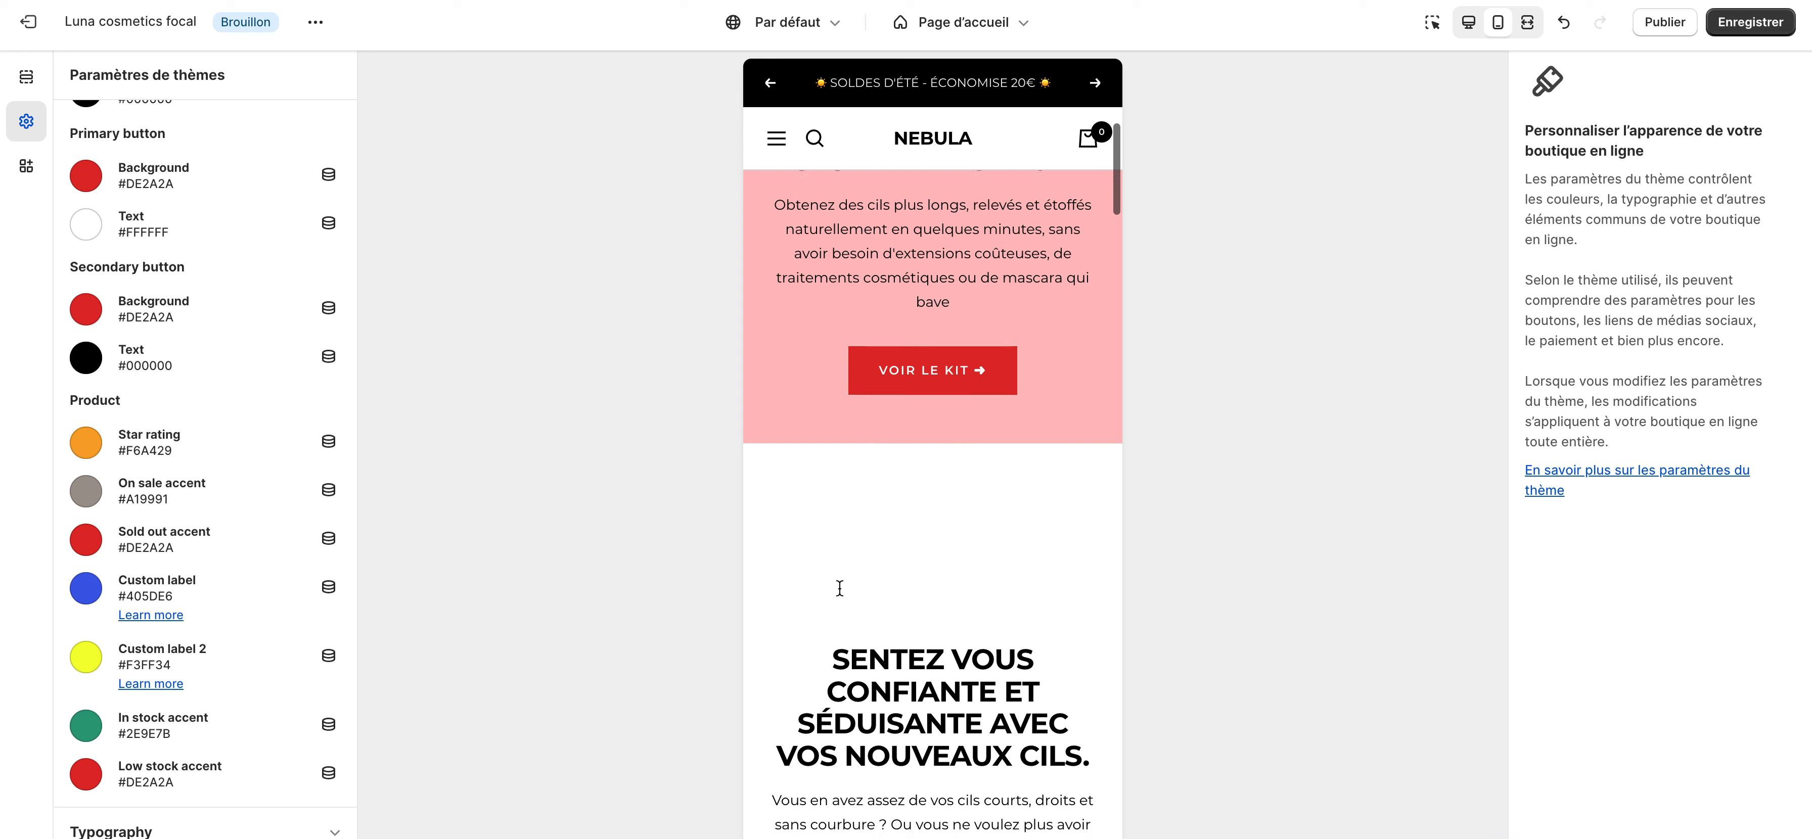
scroll(879, 478, "up", 8)
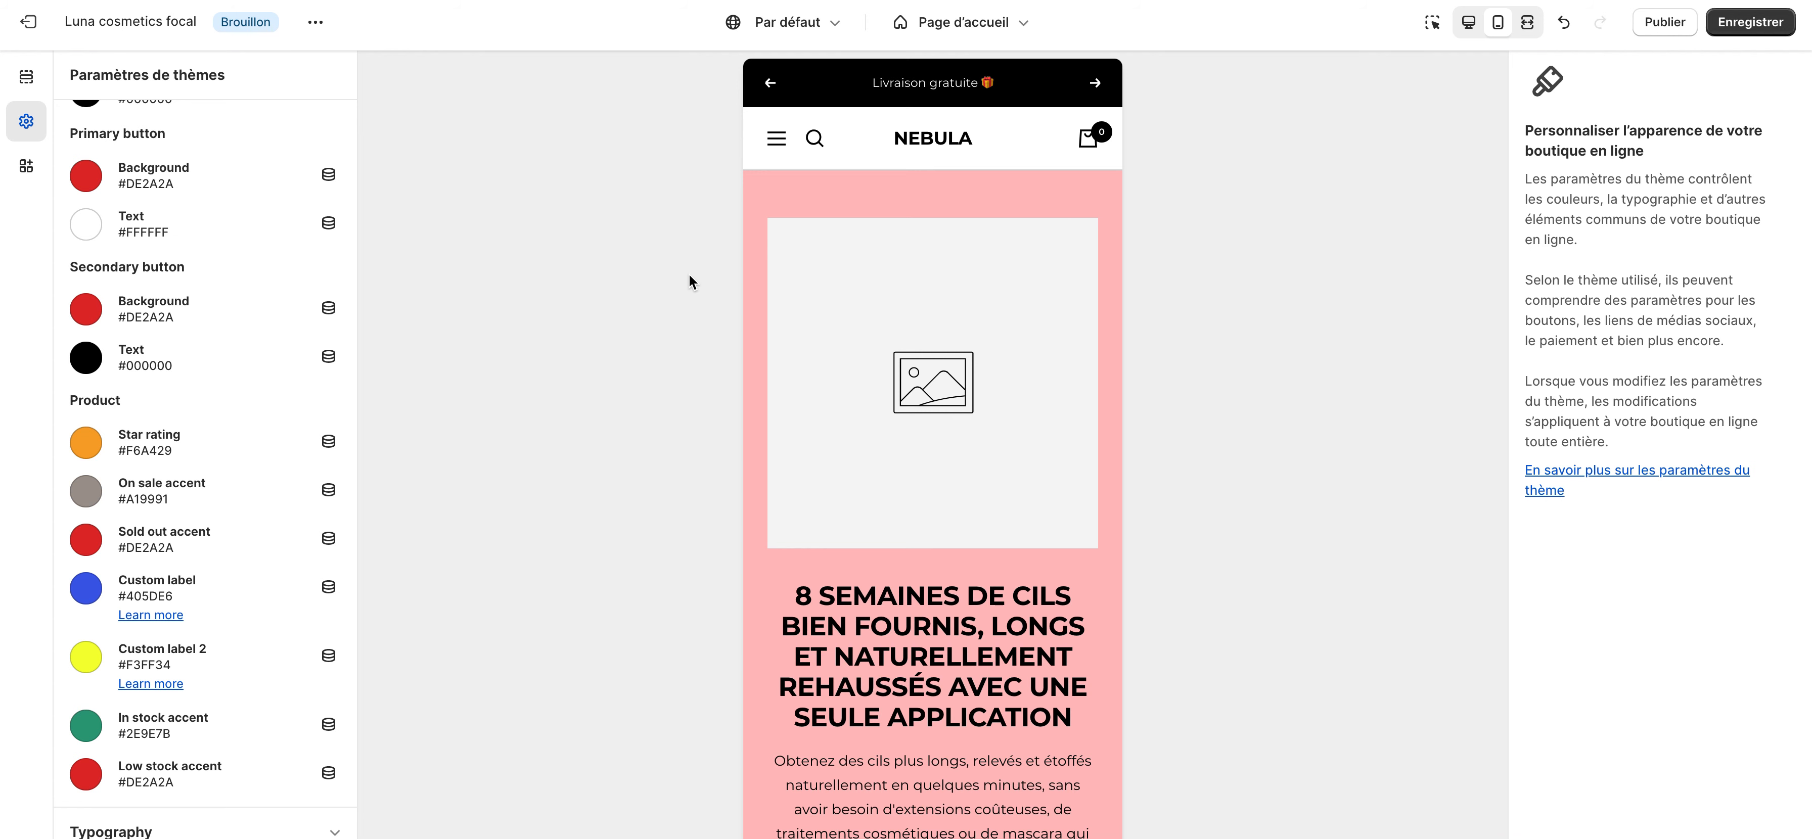
Turn on the preview inspector and set the first Image with text section's accent background to #FFFFFF.
left_click(1432, 22)
left_click(994, 191)
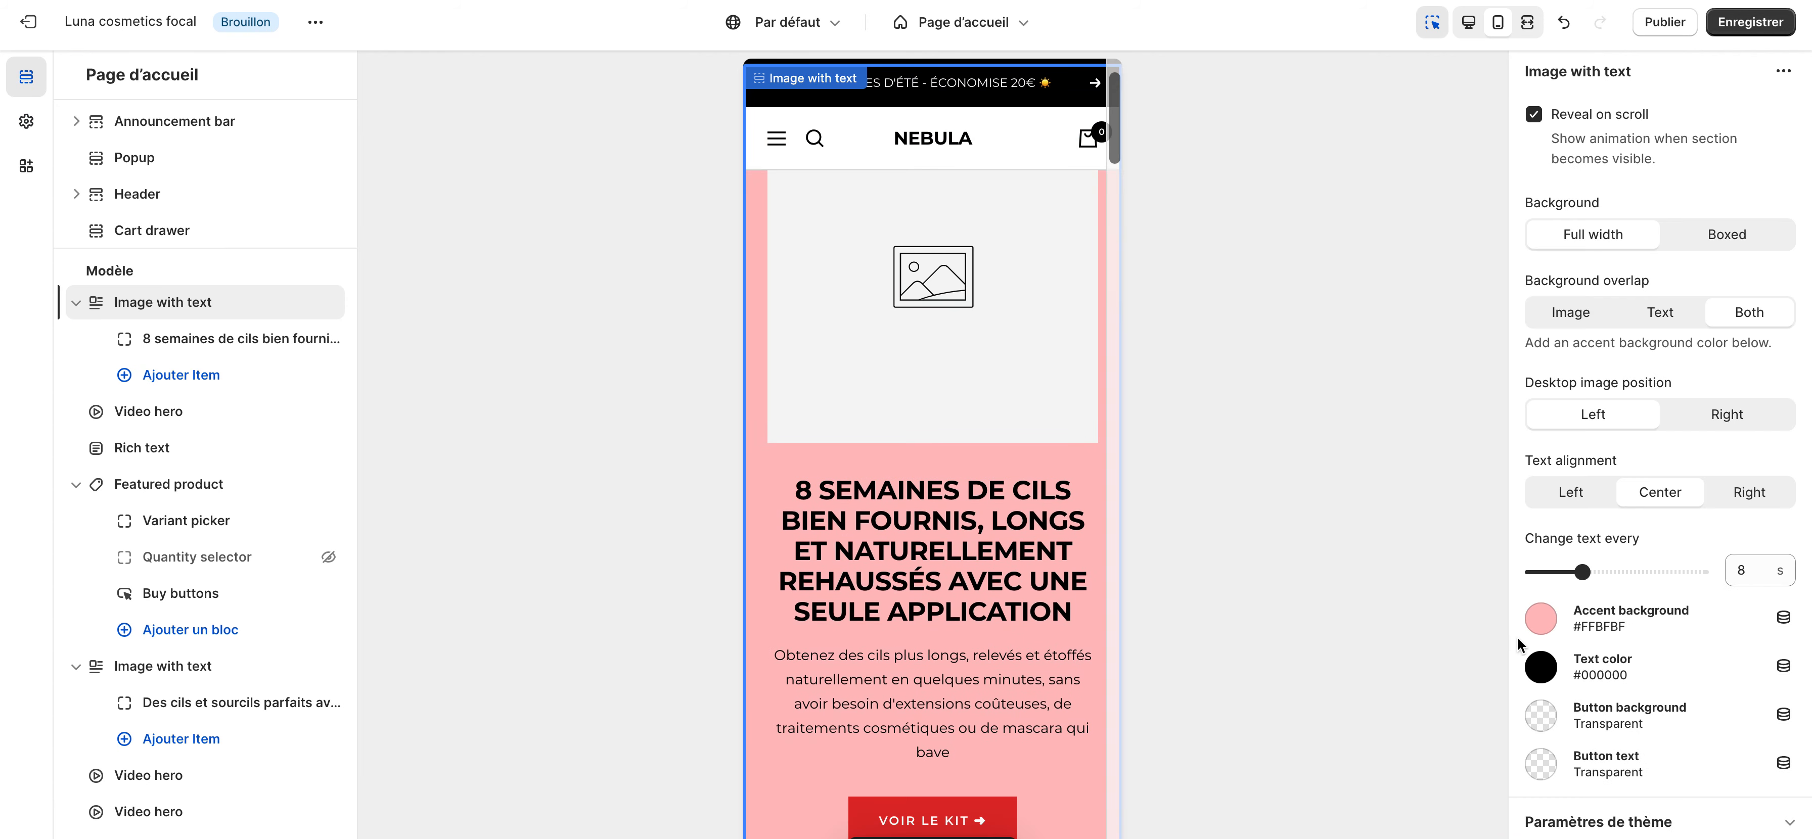
left_click(1538, 620)
left_click(1612, 540)
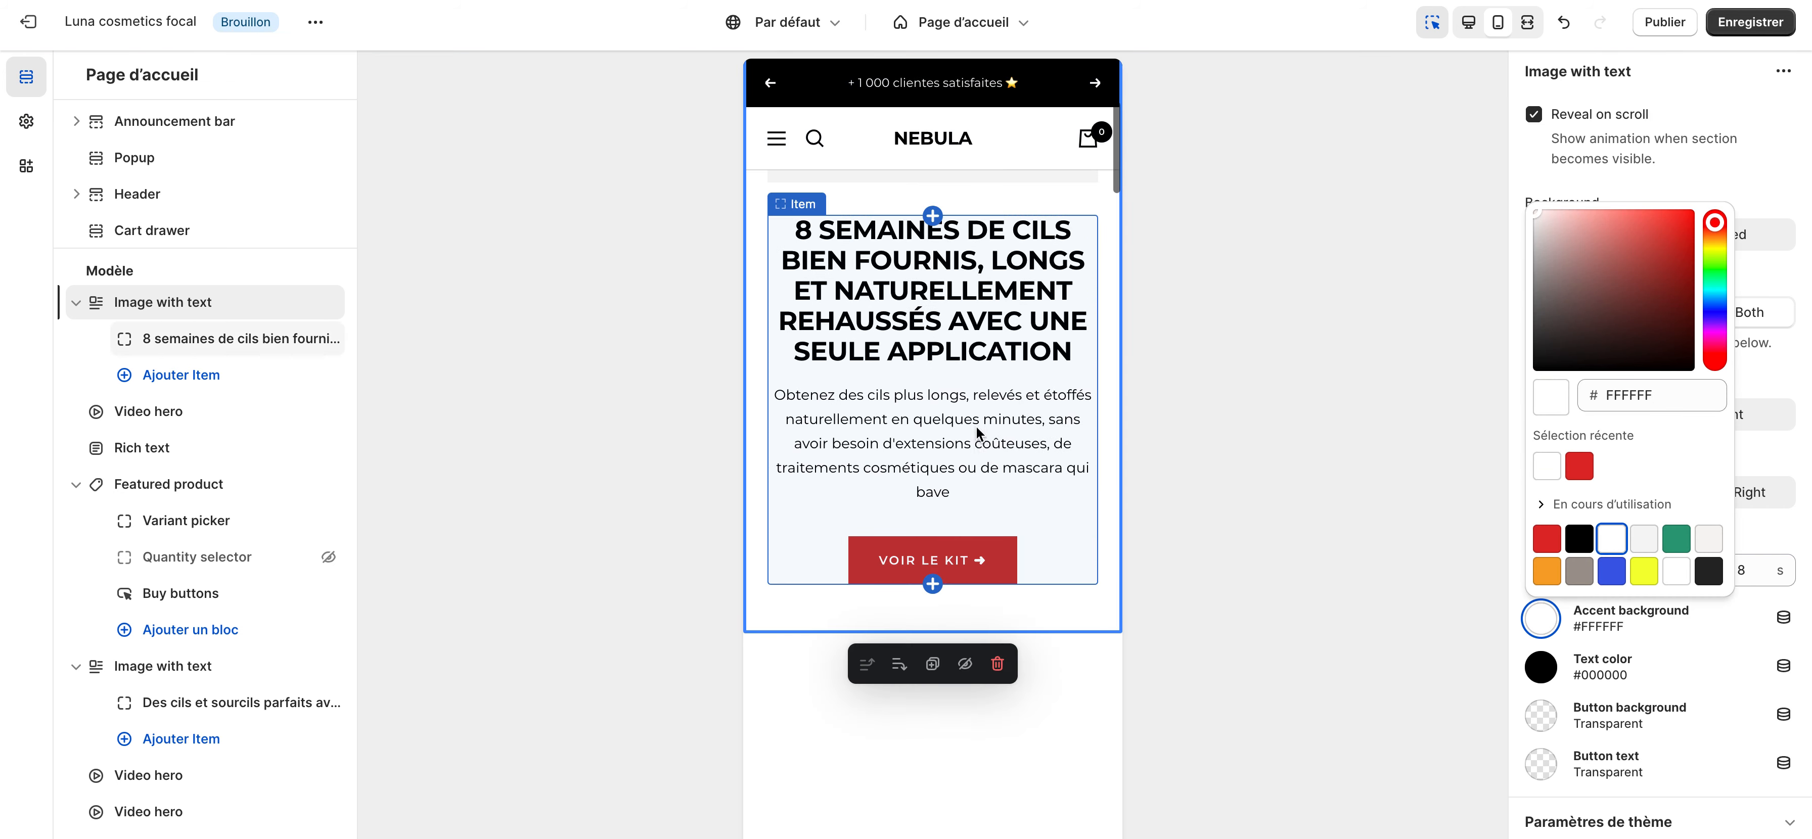
Set the background of the Text with icons section near the end of the home page to #FFFFFF and save the theme.
scroll(872, 573, "down", 15)
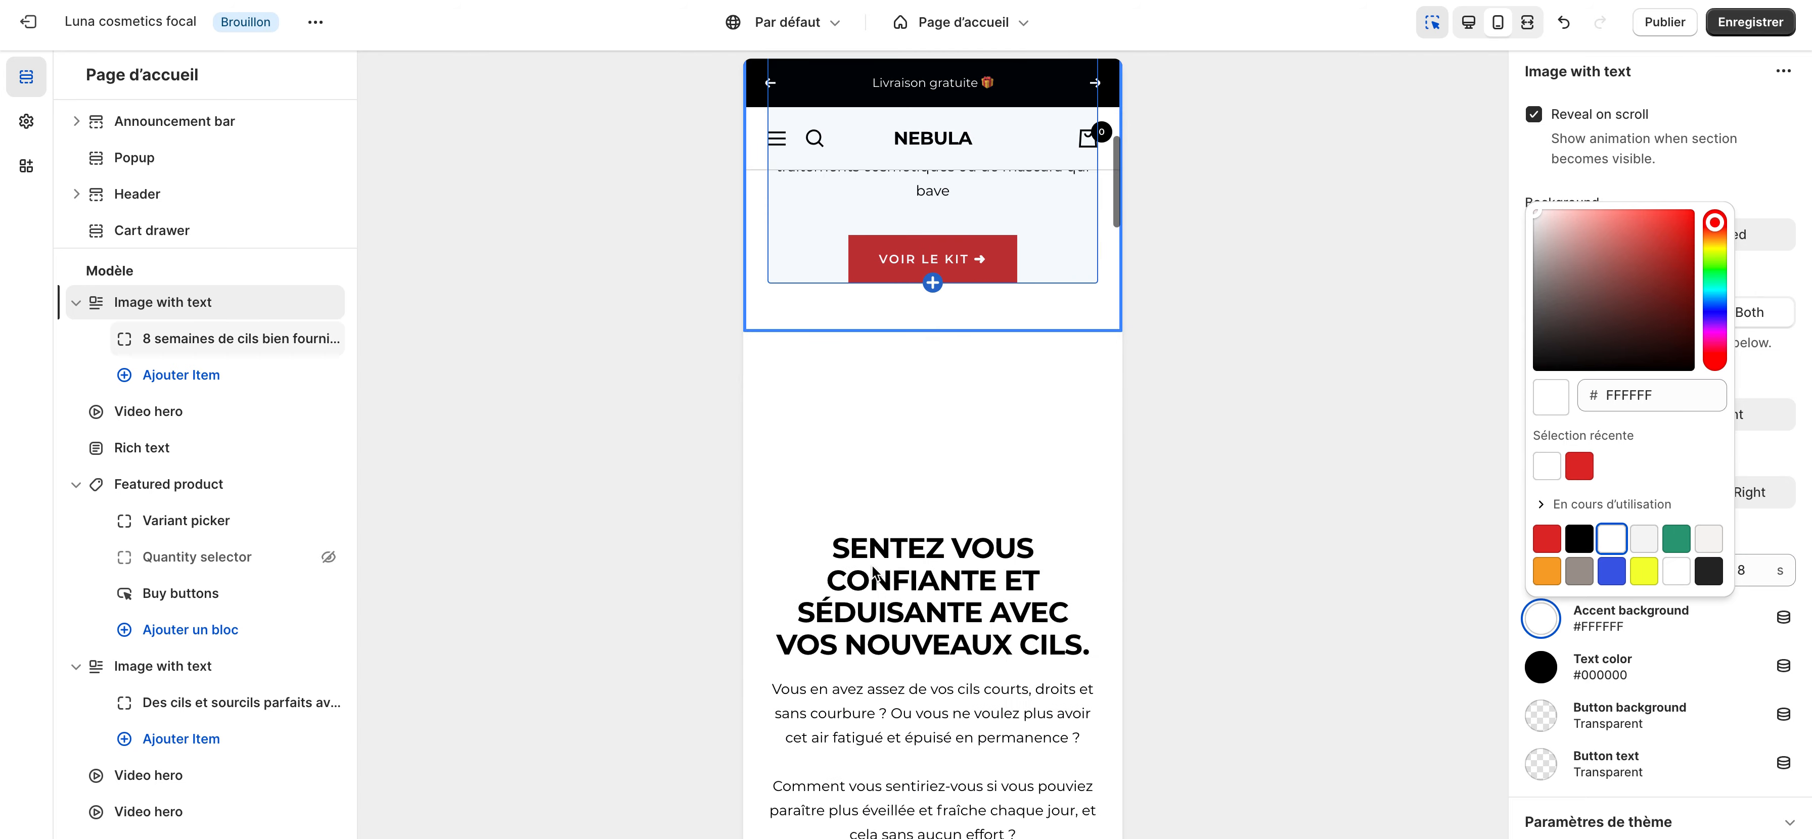
scroll(897, 674, "down", 15)
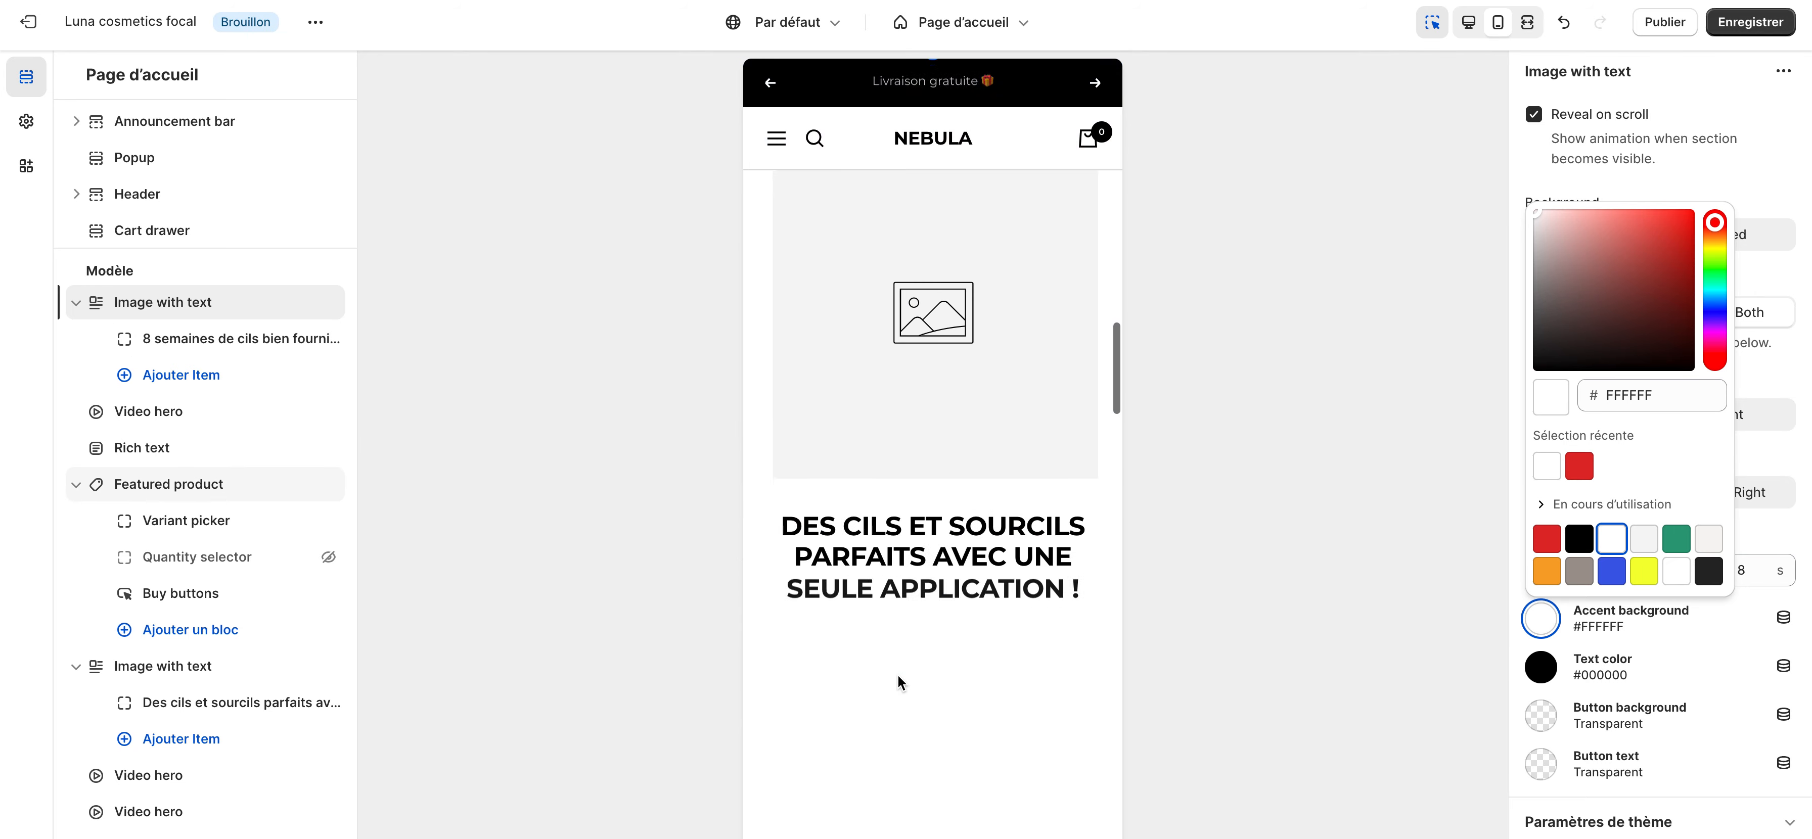
scroll(891, 705, "down", 15)
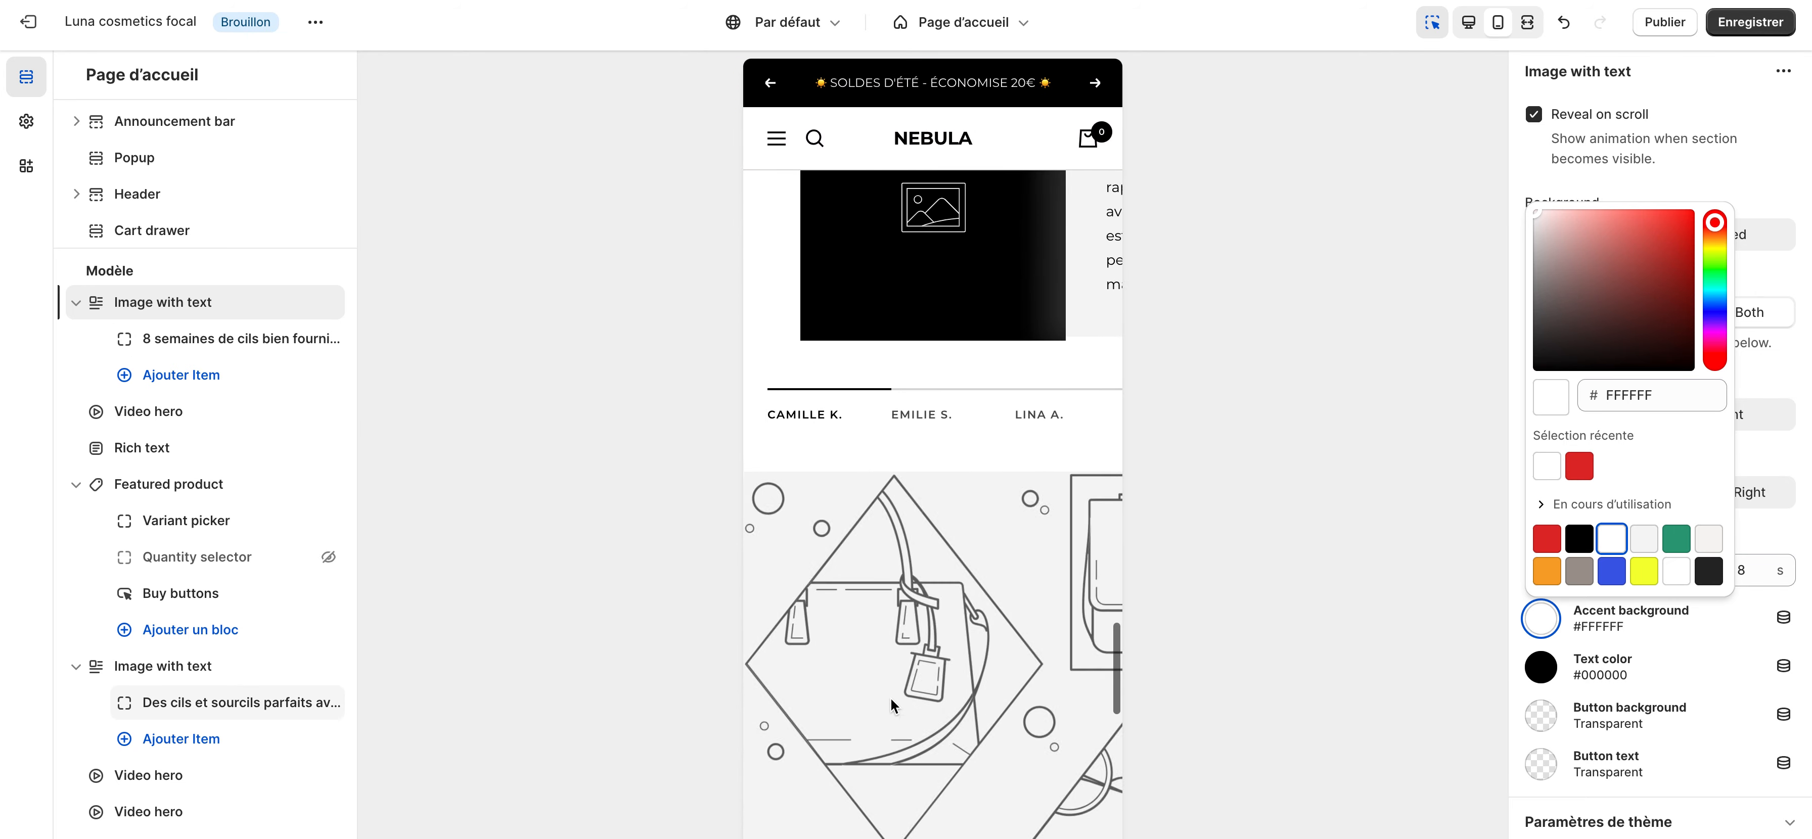
left_click(1084, 610)
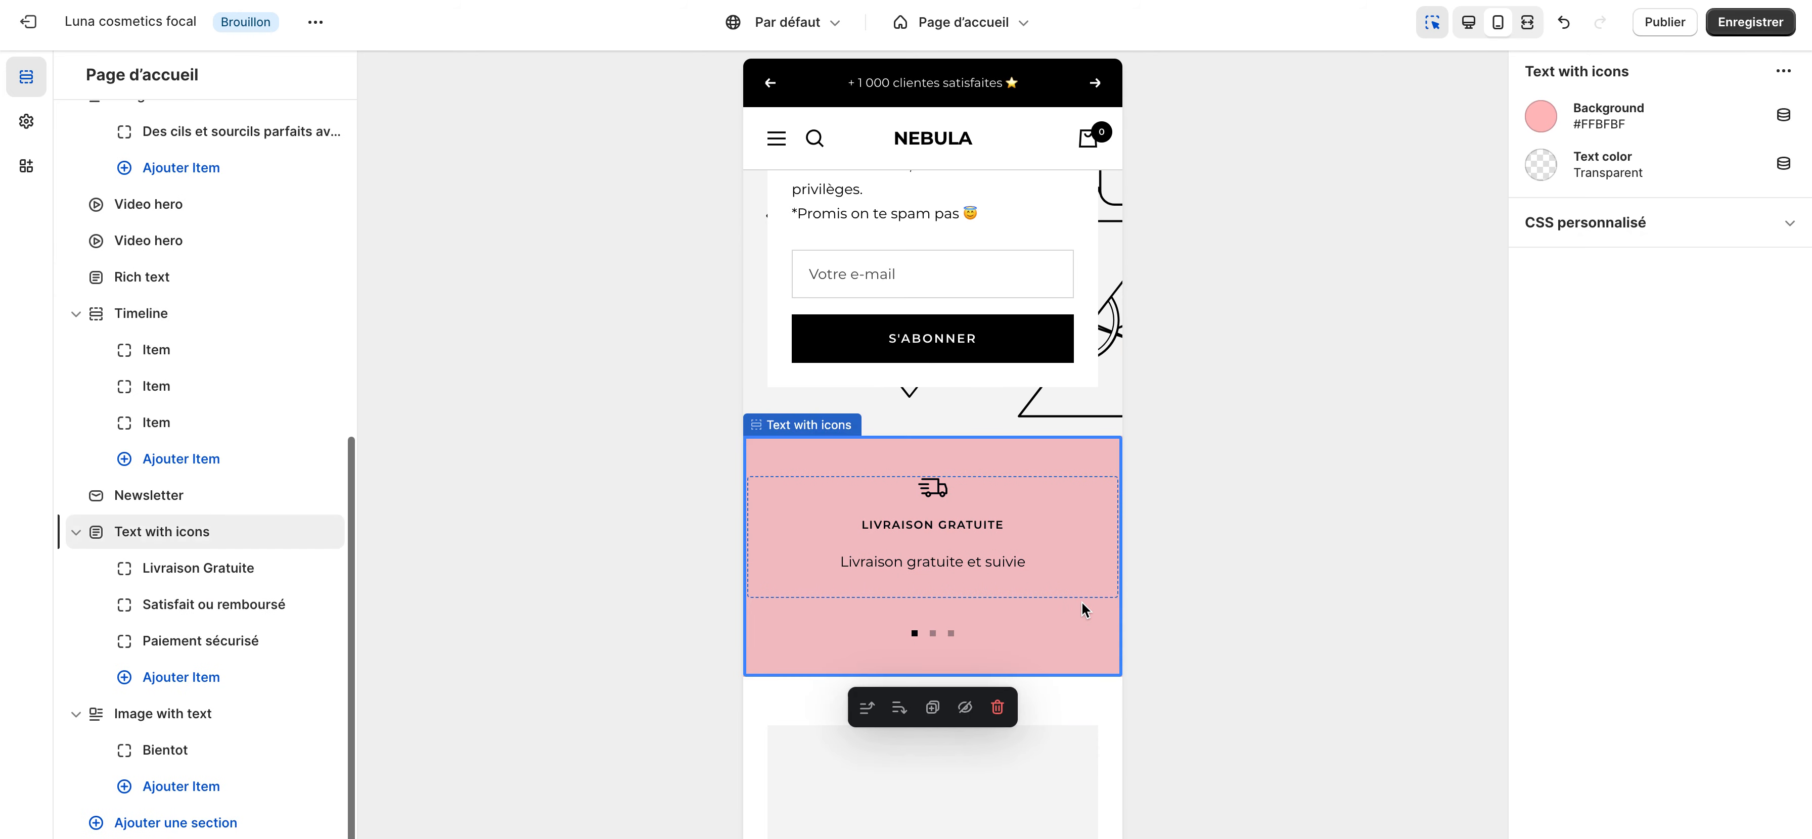
left_click(1532, 111)
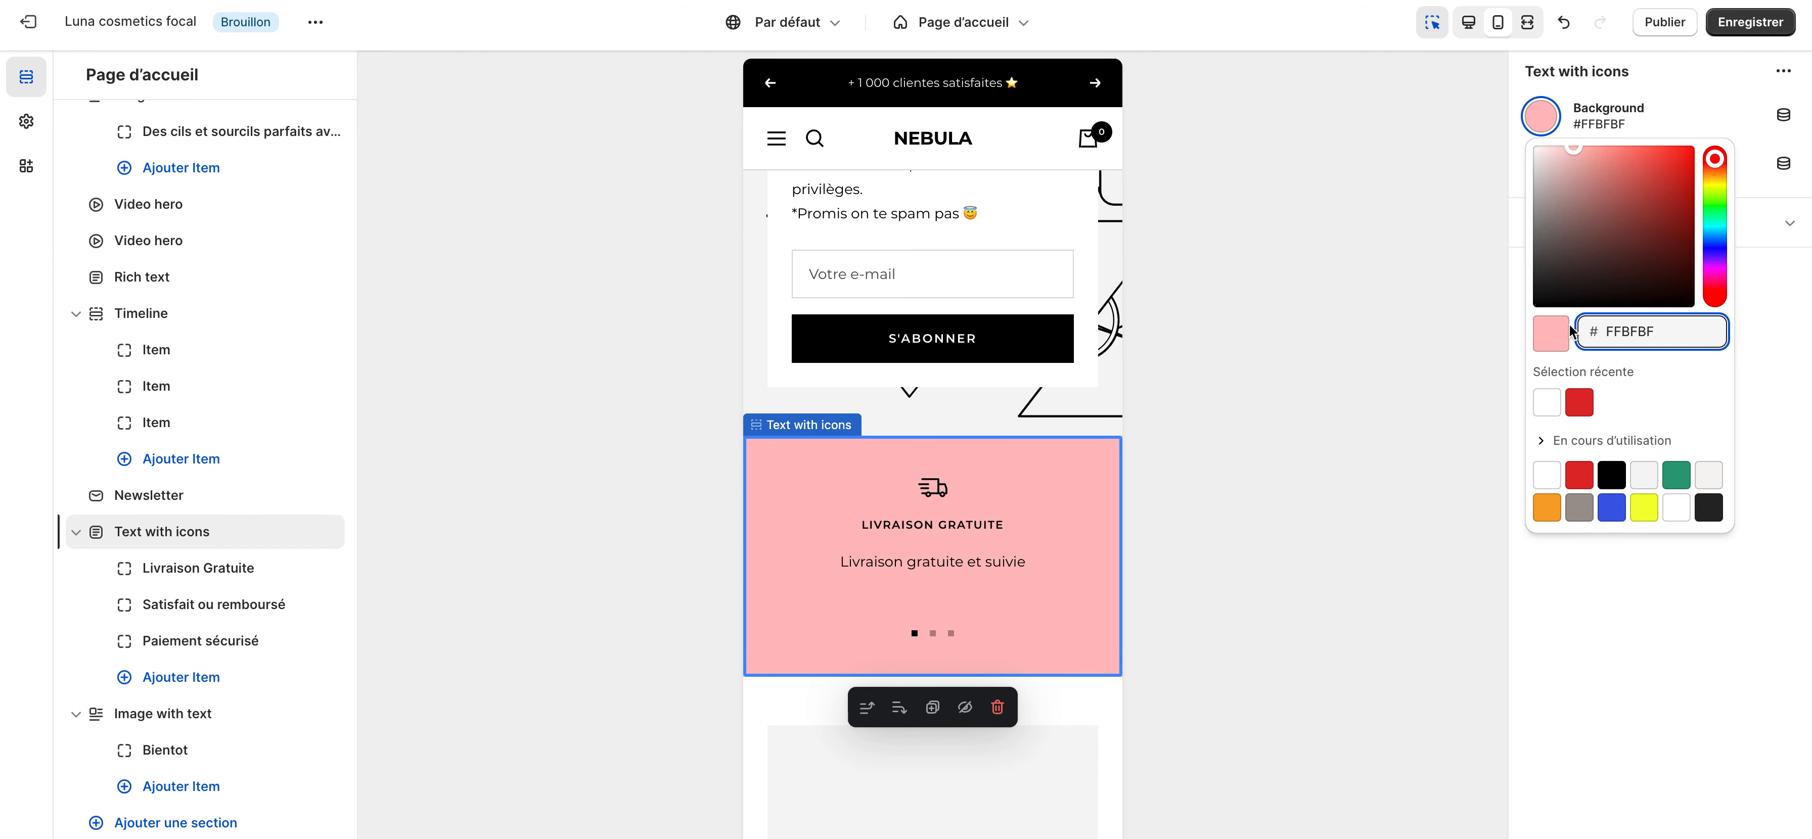
left_click(1579, 402)
left_click(1547, 402)
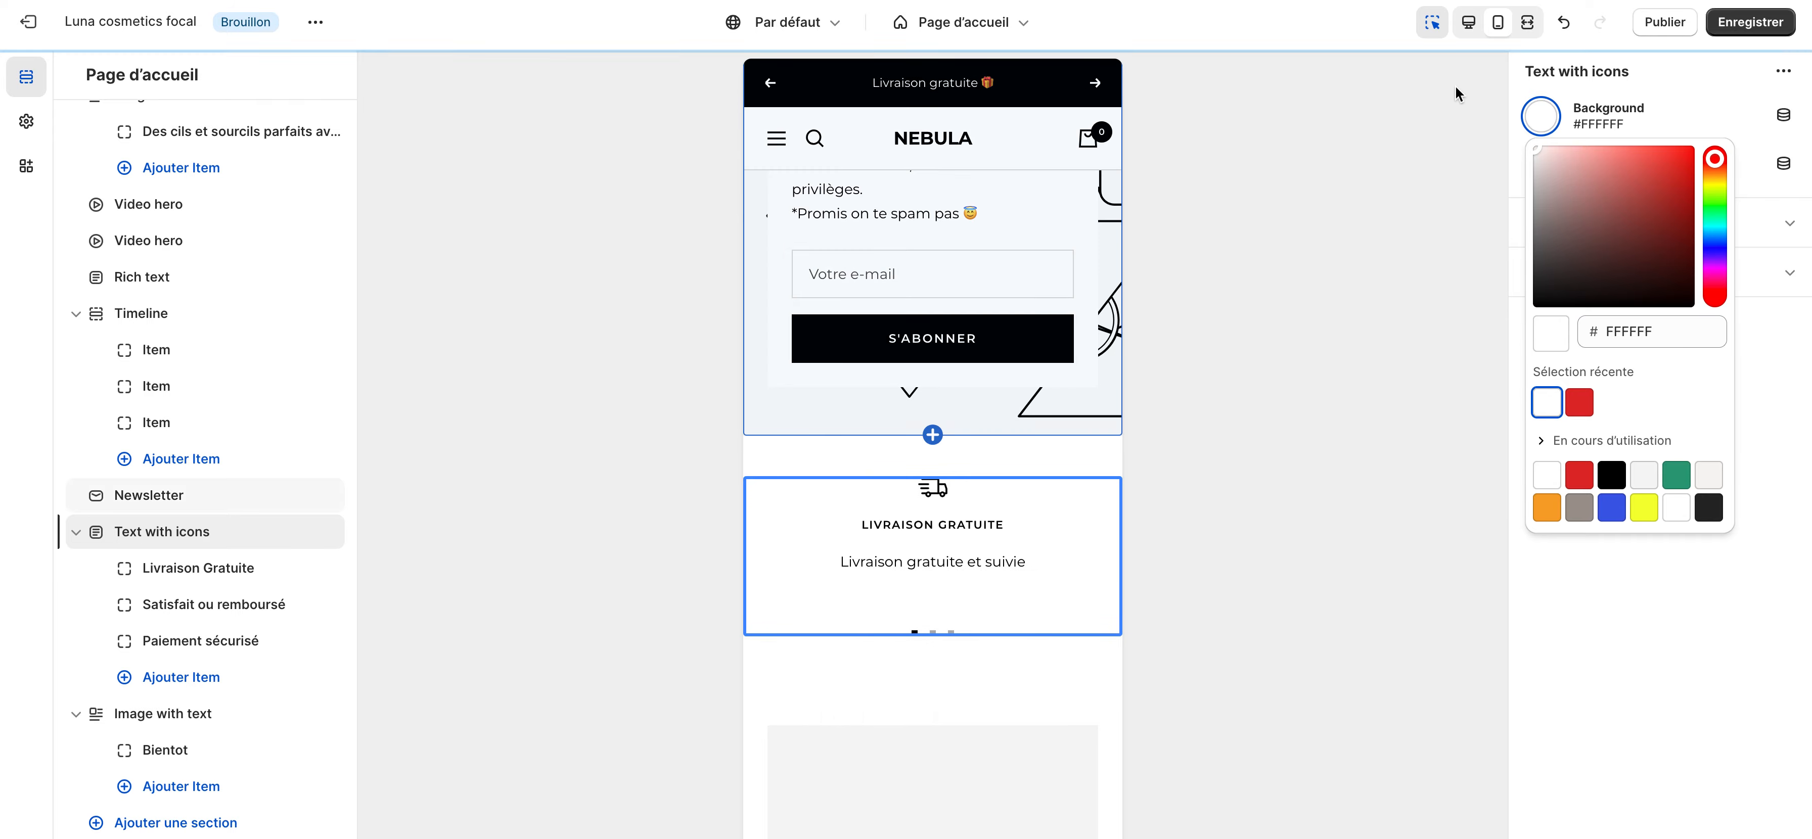
left_click(1713, 28)
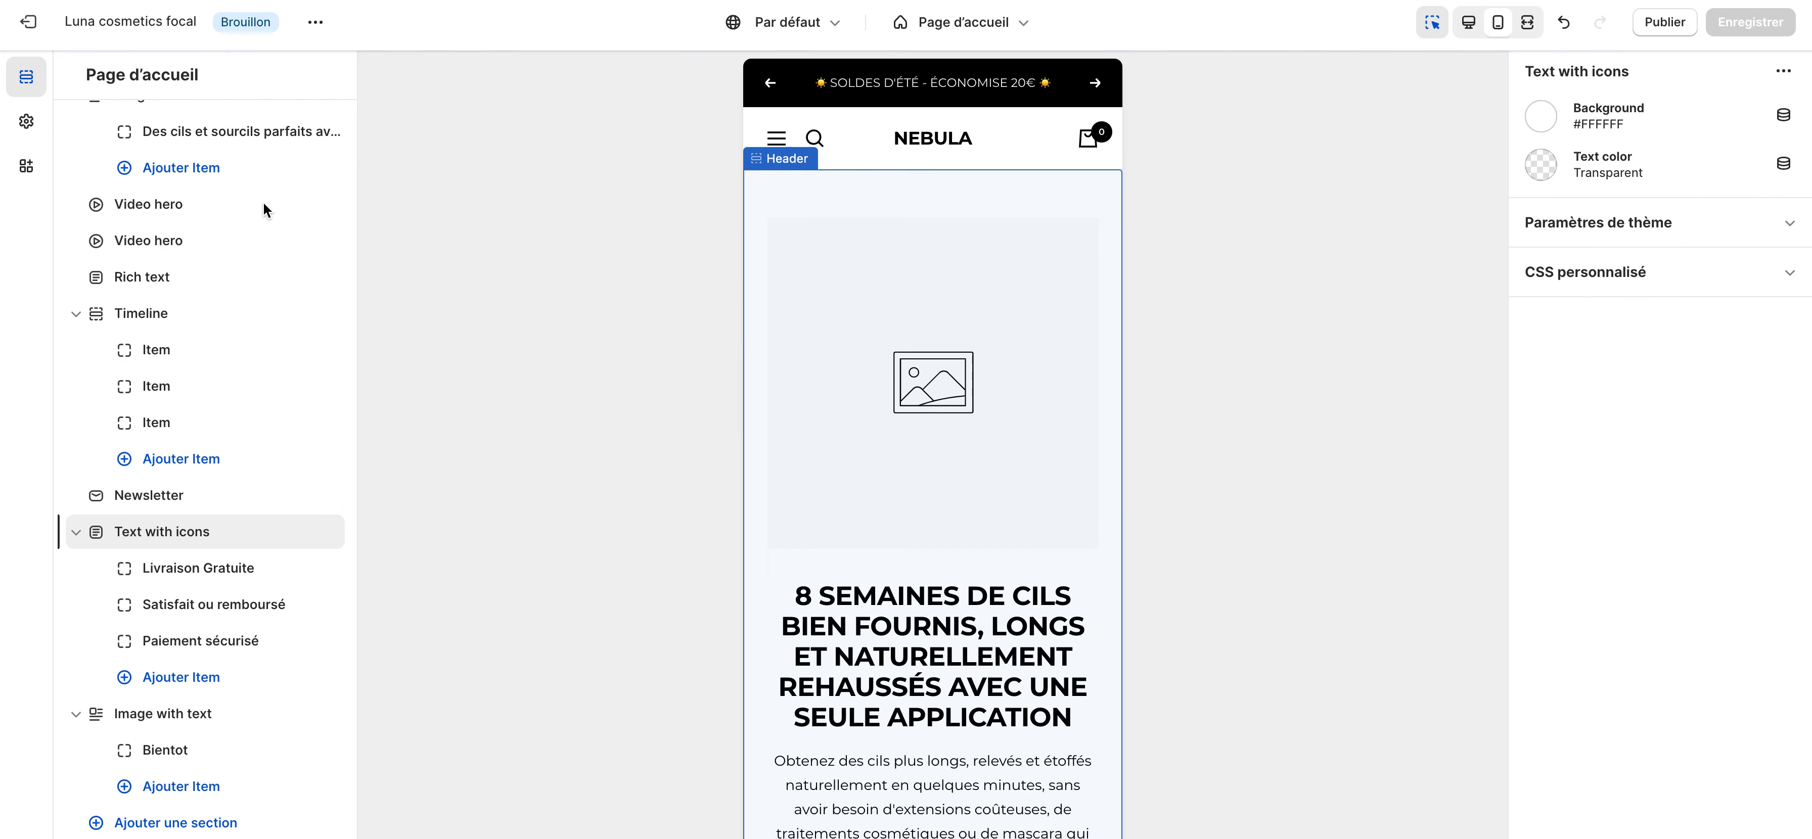
Open the heading font selection in the theme's typography settings.
scroll(222, 416, "up", 8)
left_click(29, 123)
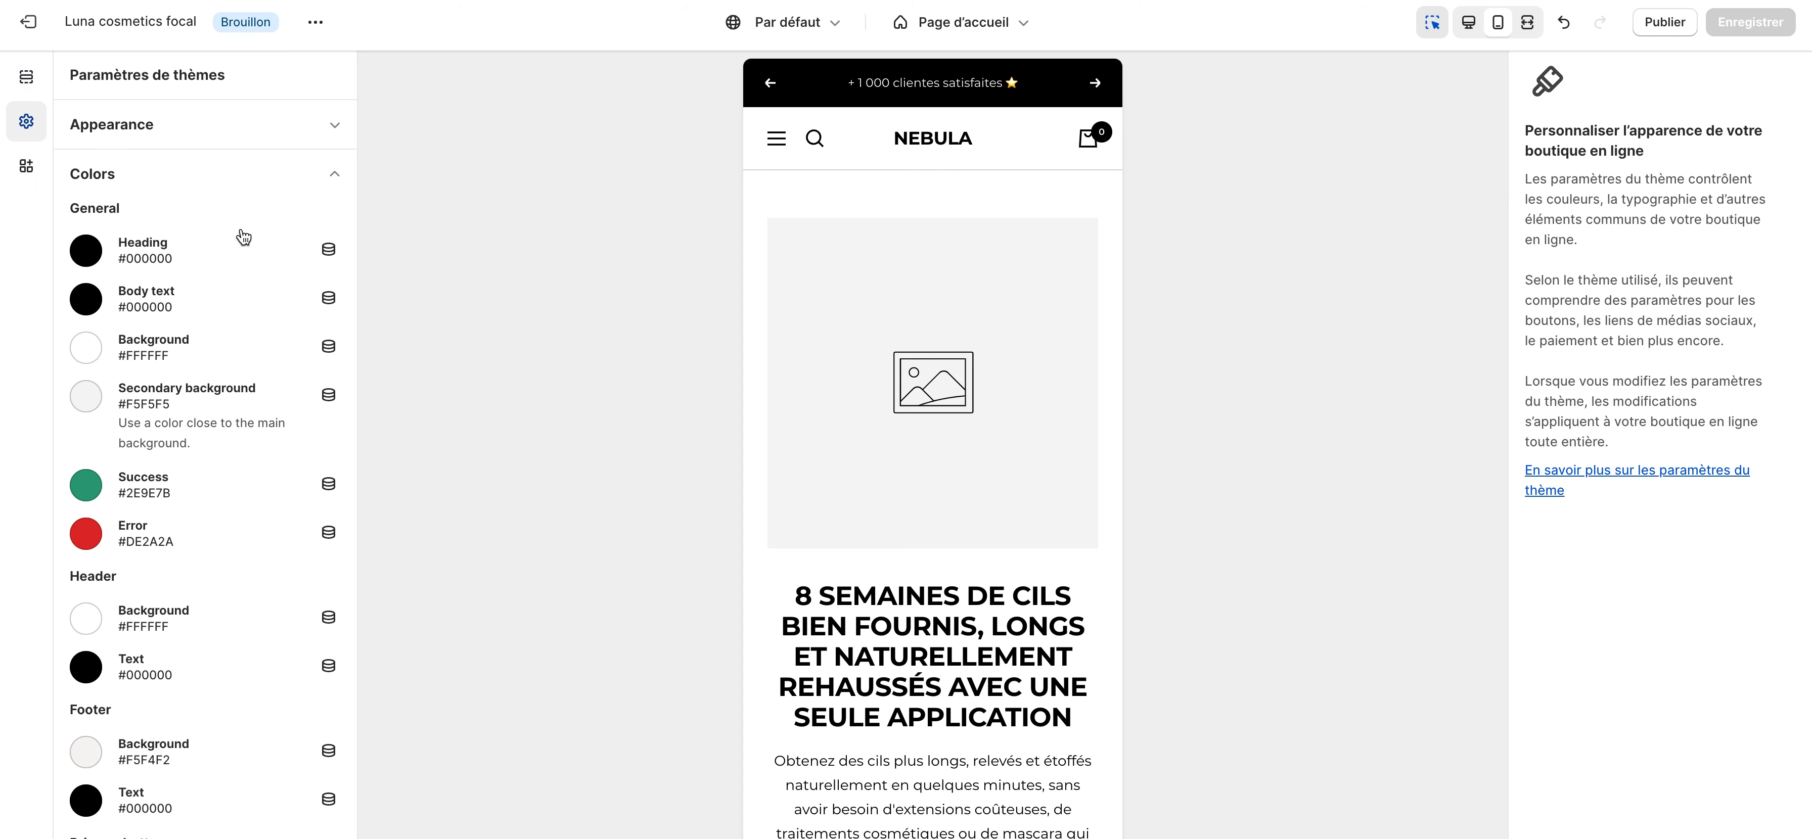
left_click(275, 177)
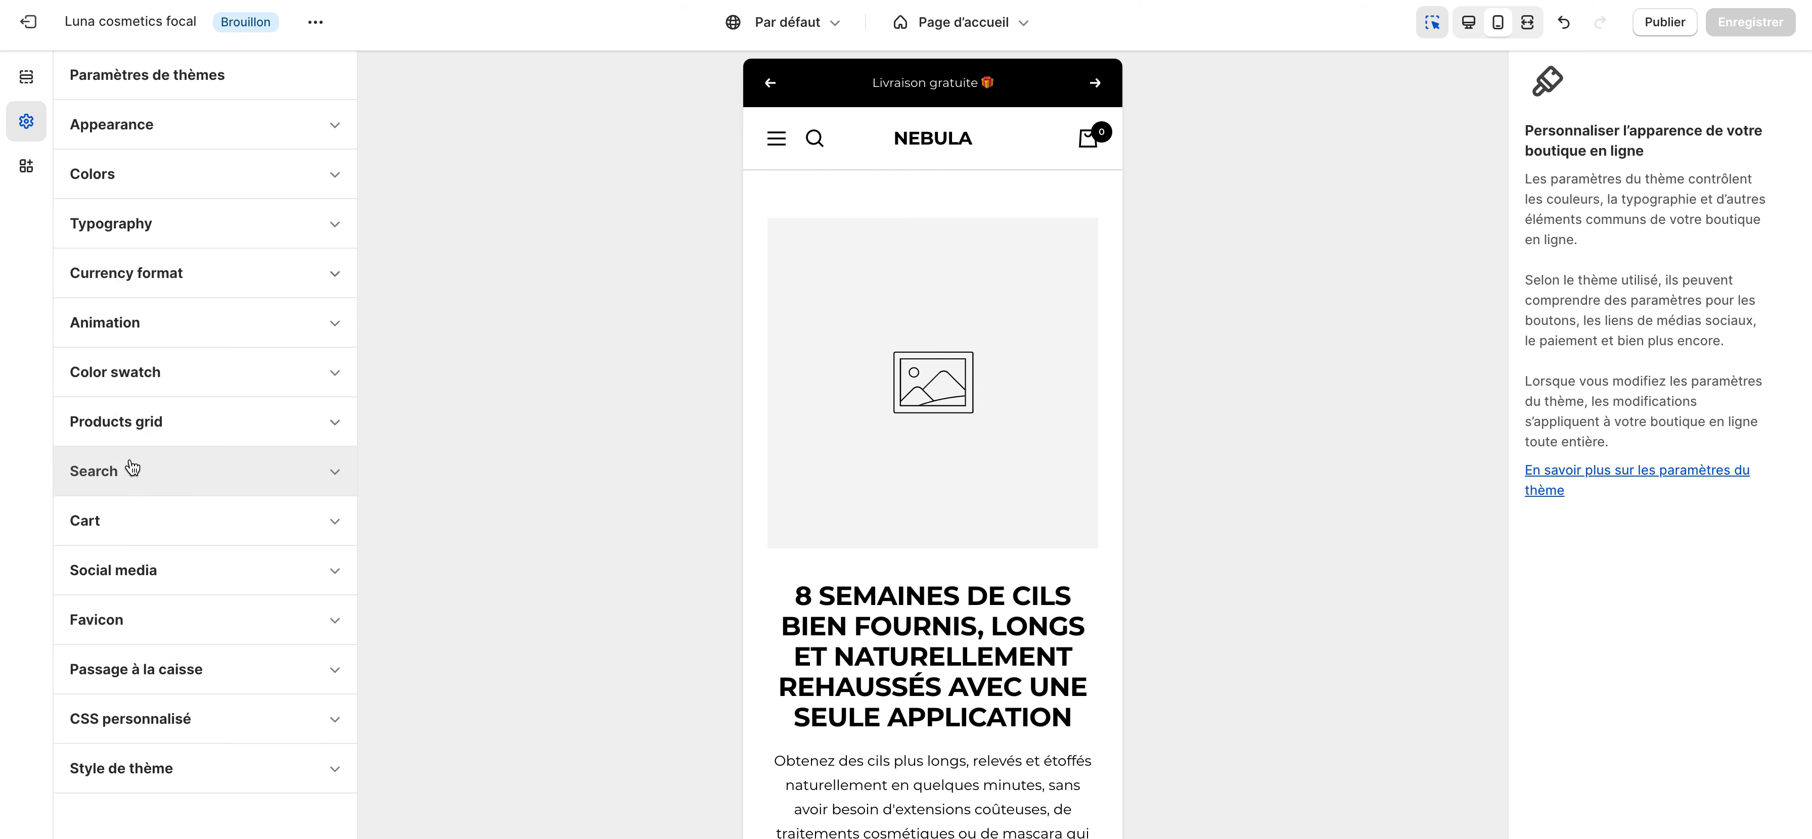
left_click(182, 223)
scroll(154, 439, "down", 2)
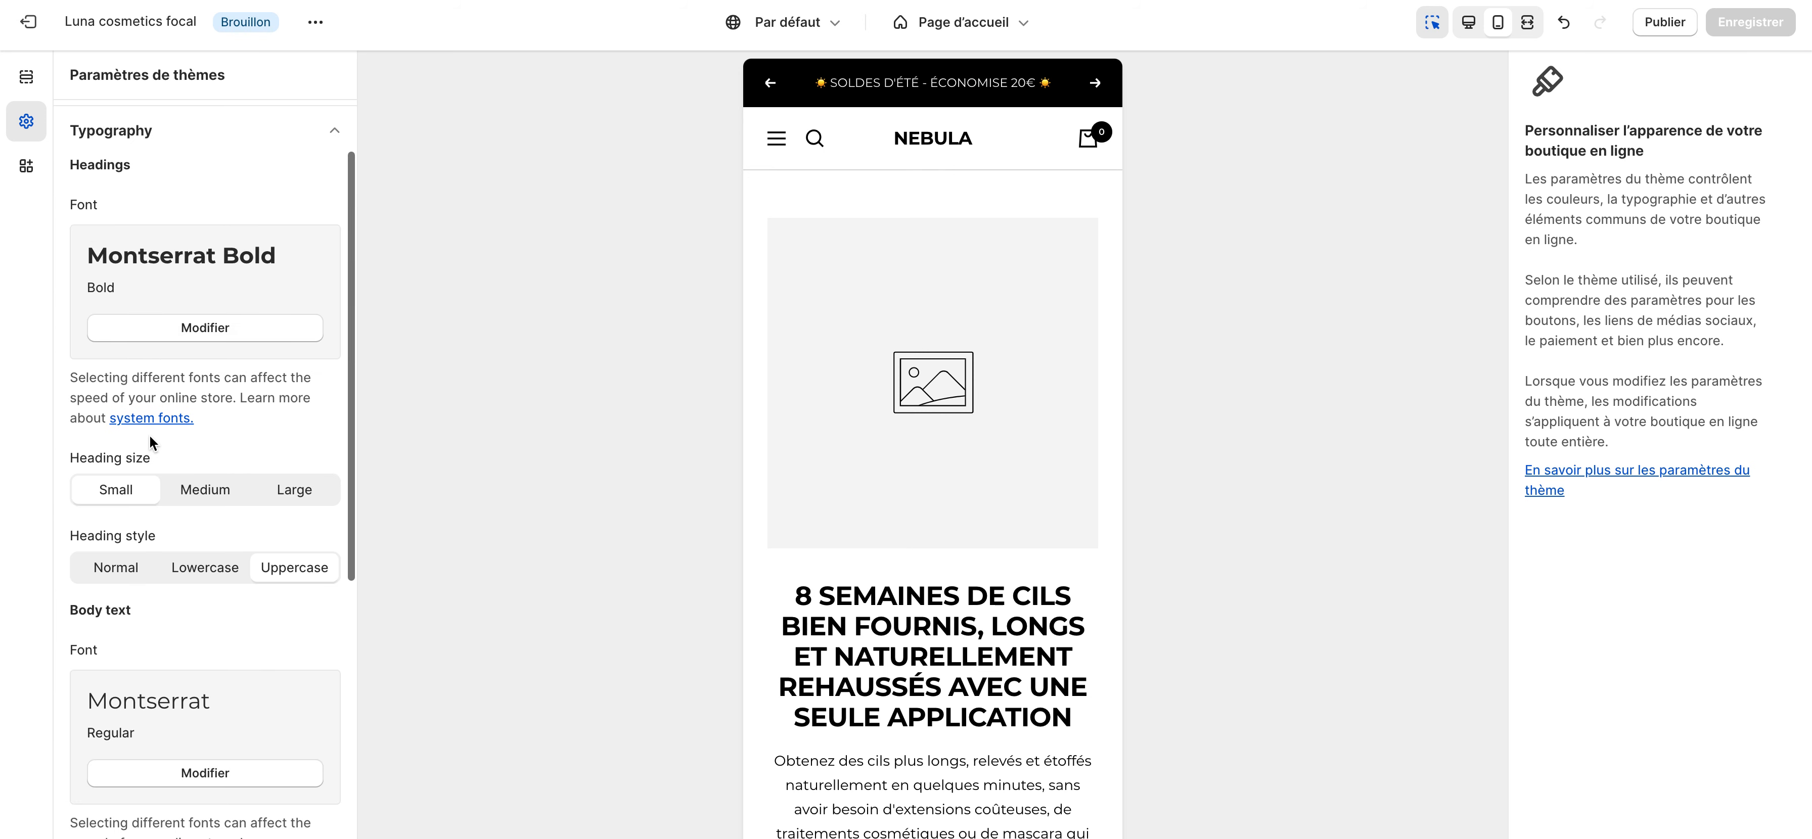
left_click(210, 328)
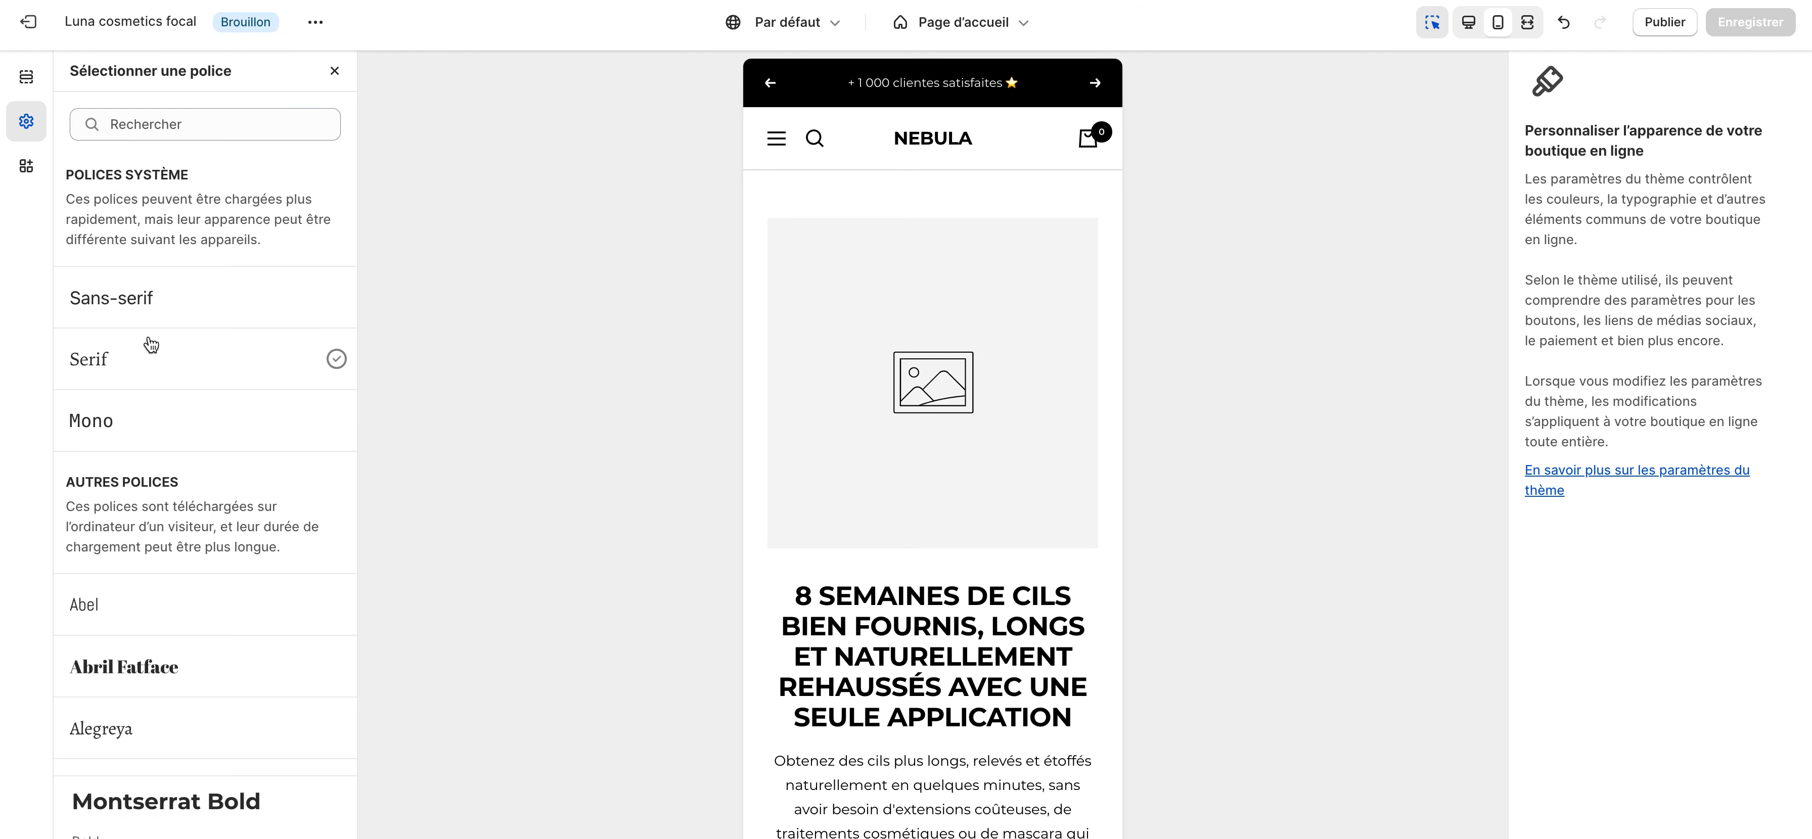
Try Serif and Abril Fatface as the heading font.
left_click(151, 346)
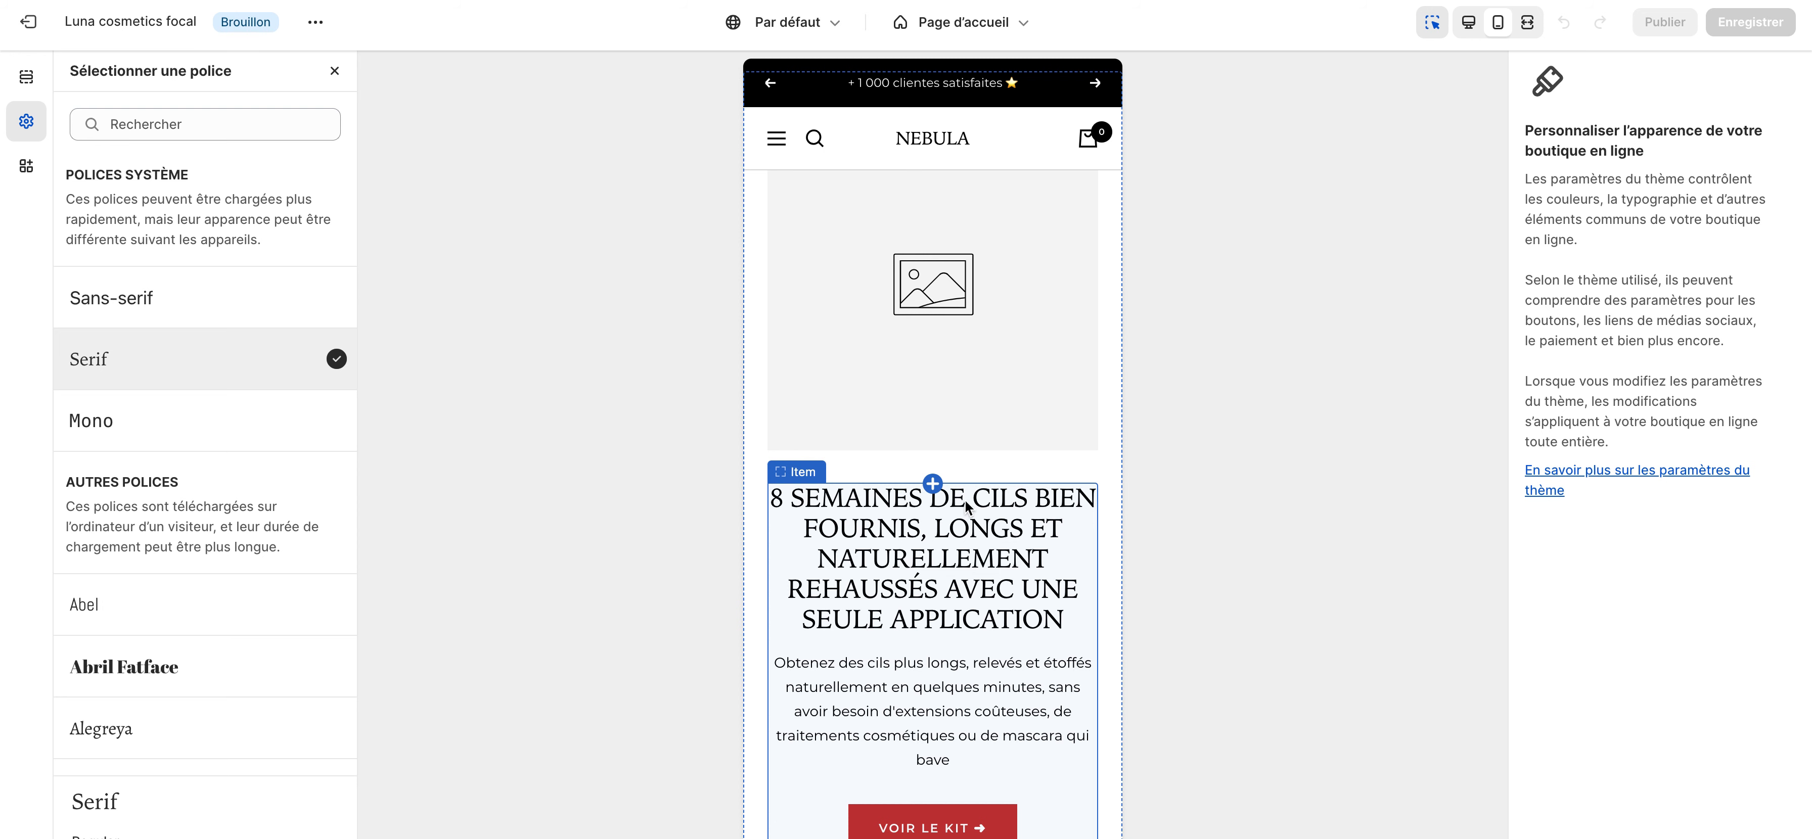
scroll(239, 573, "down", 7)
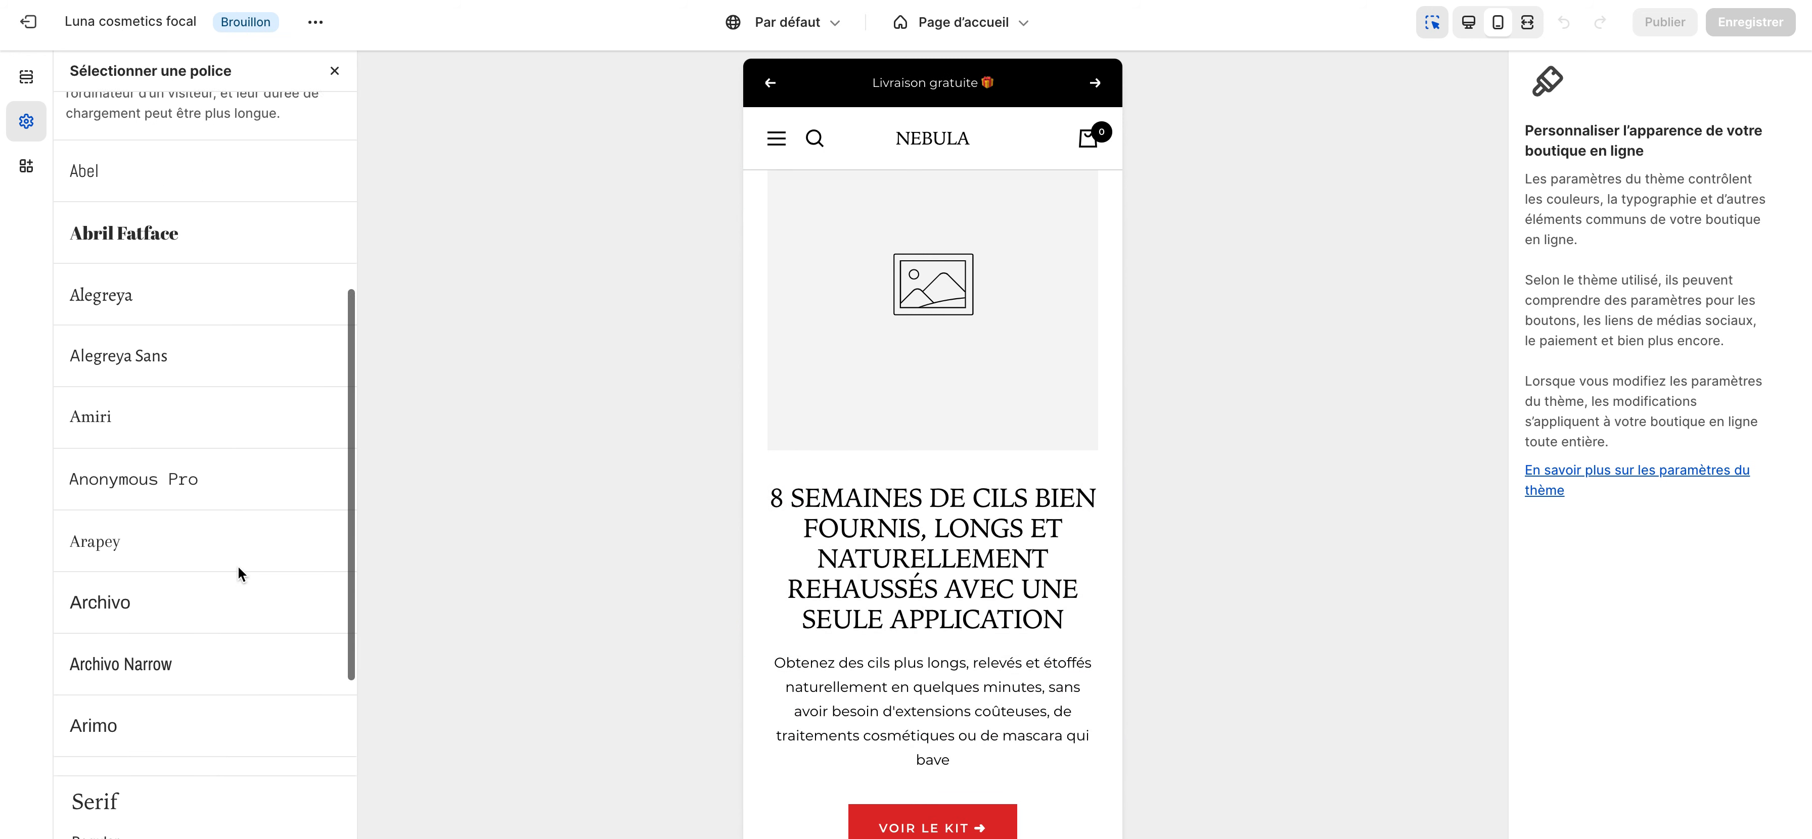
left_click(147, 170)
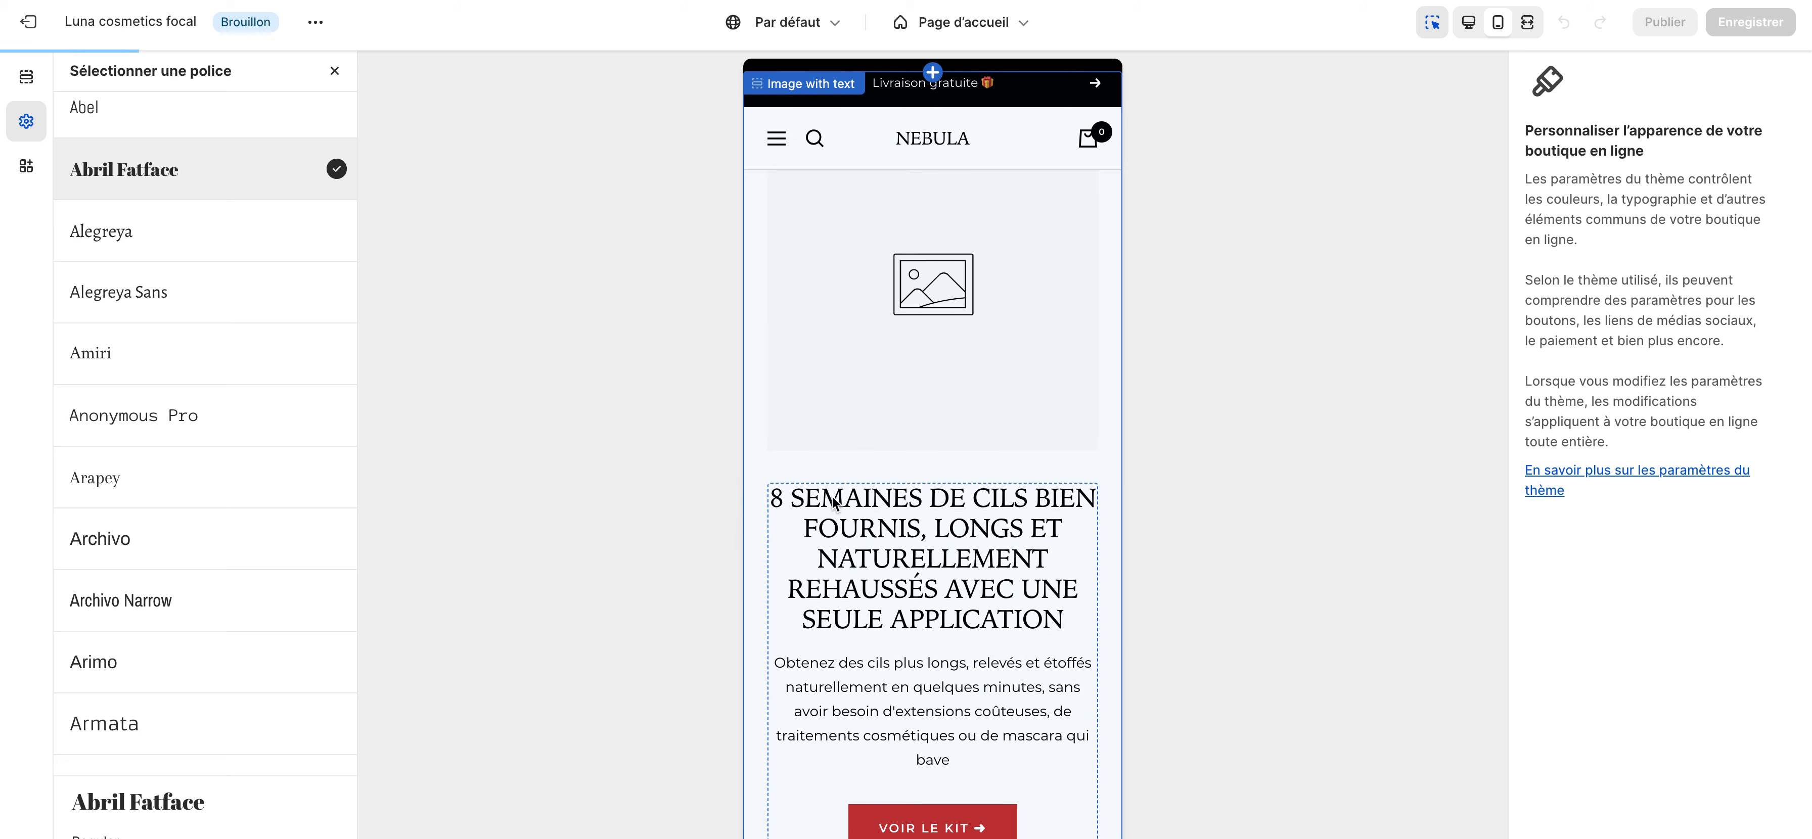
Set the heading font to Alegreya in the Bold style and confirm the choice.
left_click(206, 249)
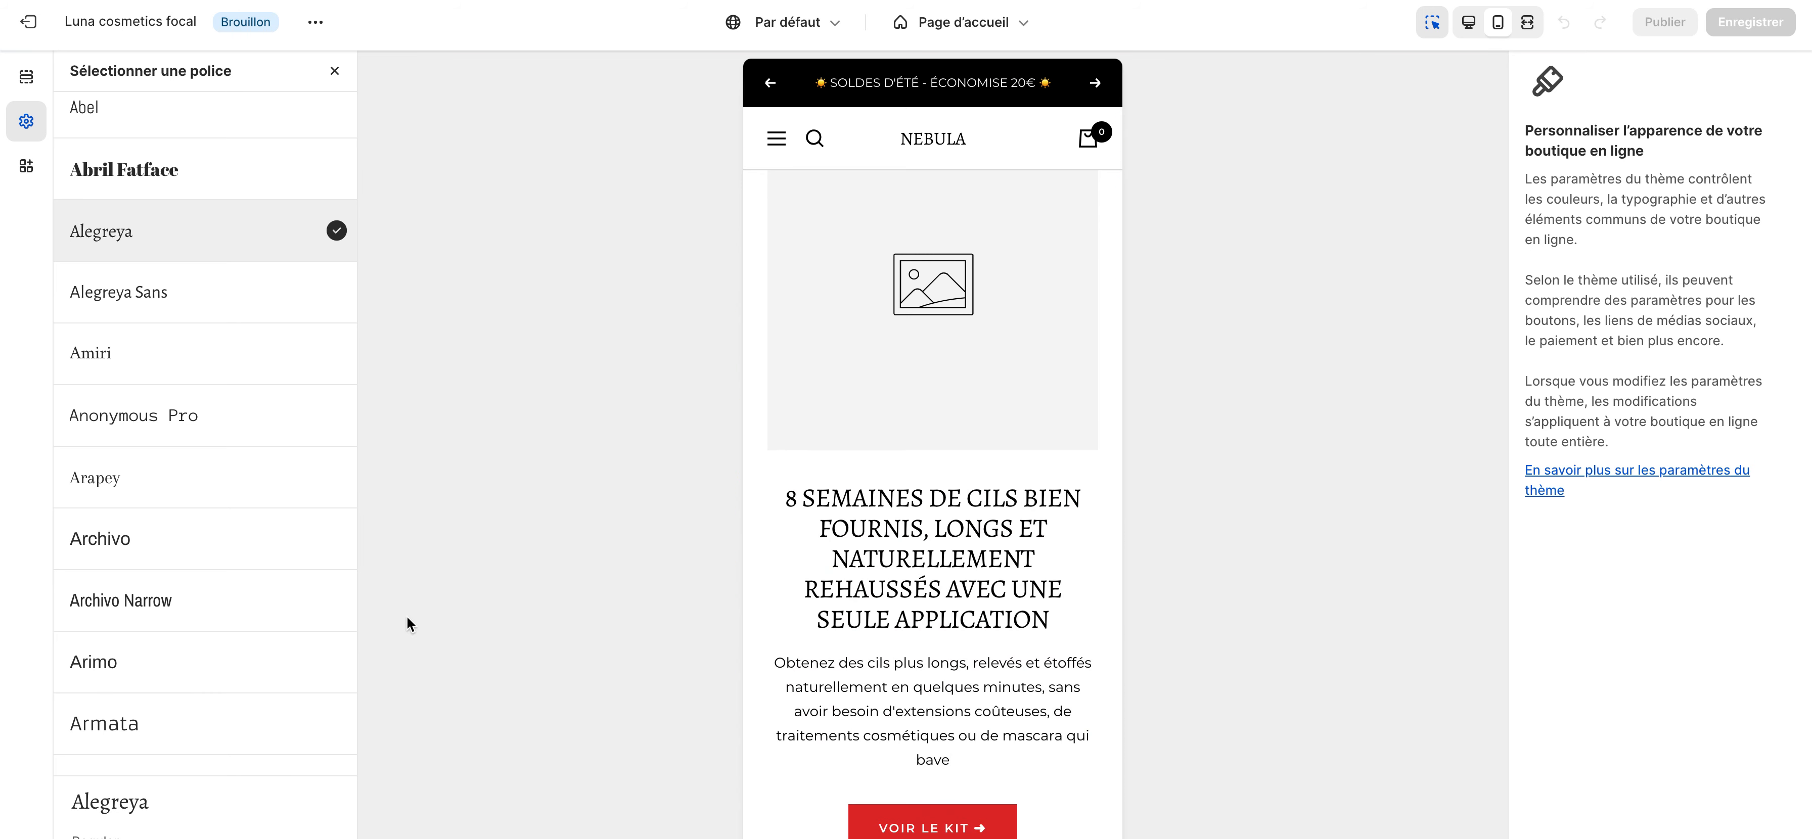
scroll(149, 600, "down", 2)
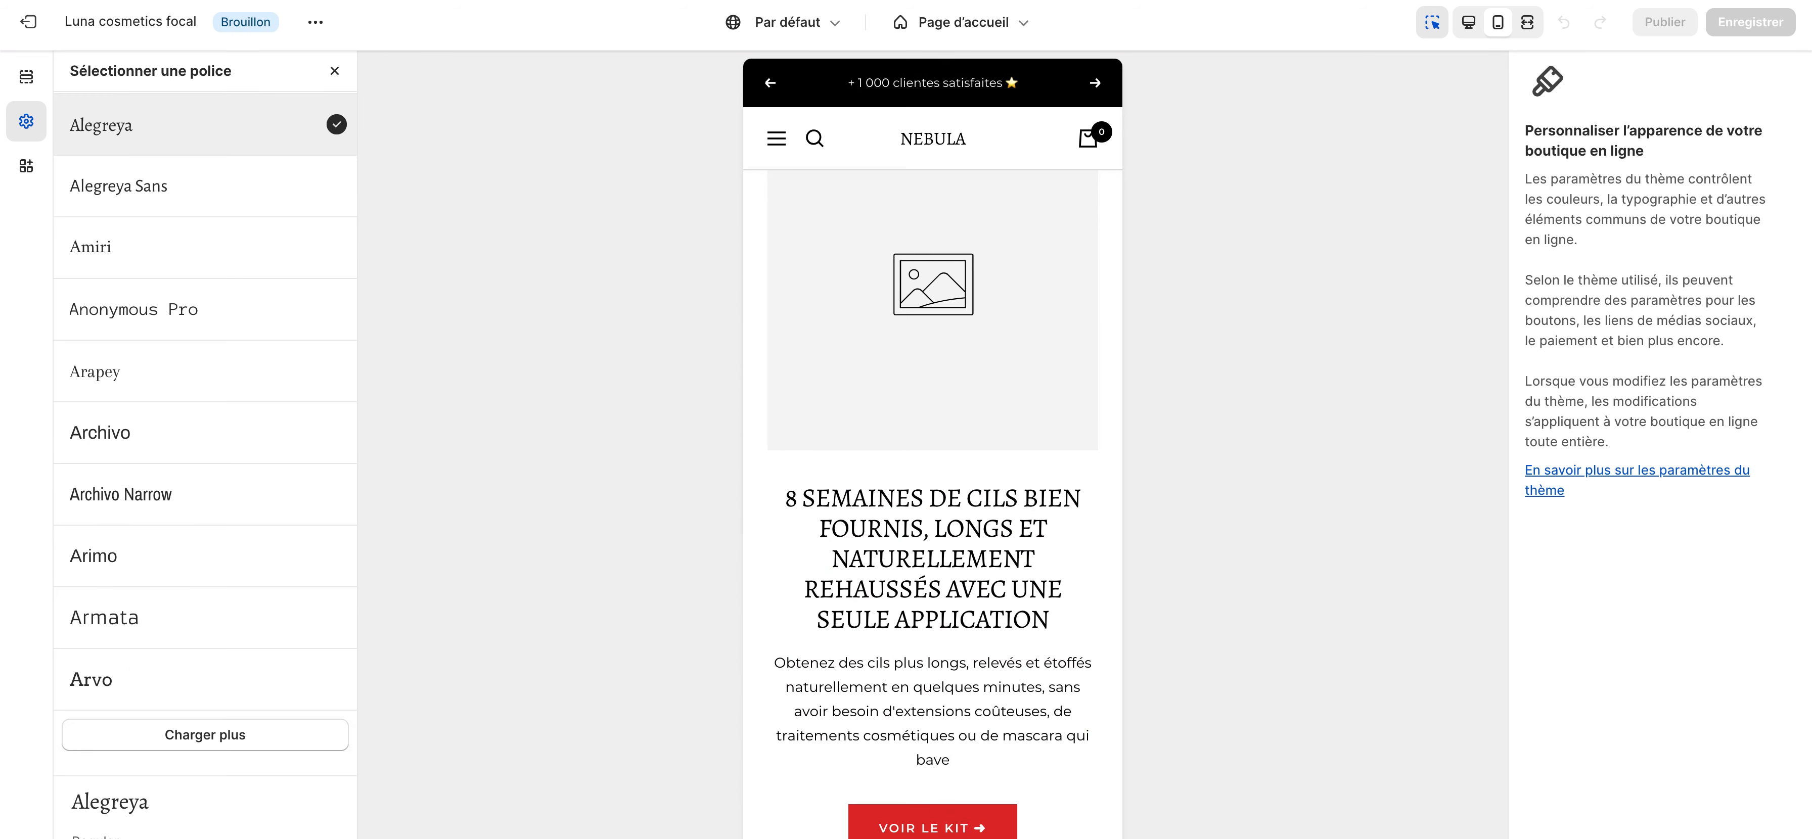
left_click(97, 837)
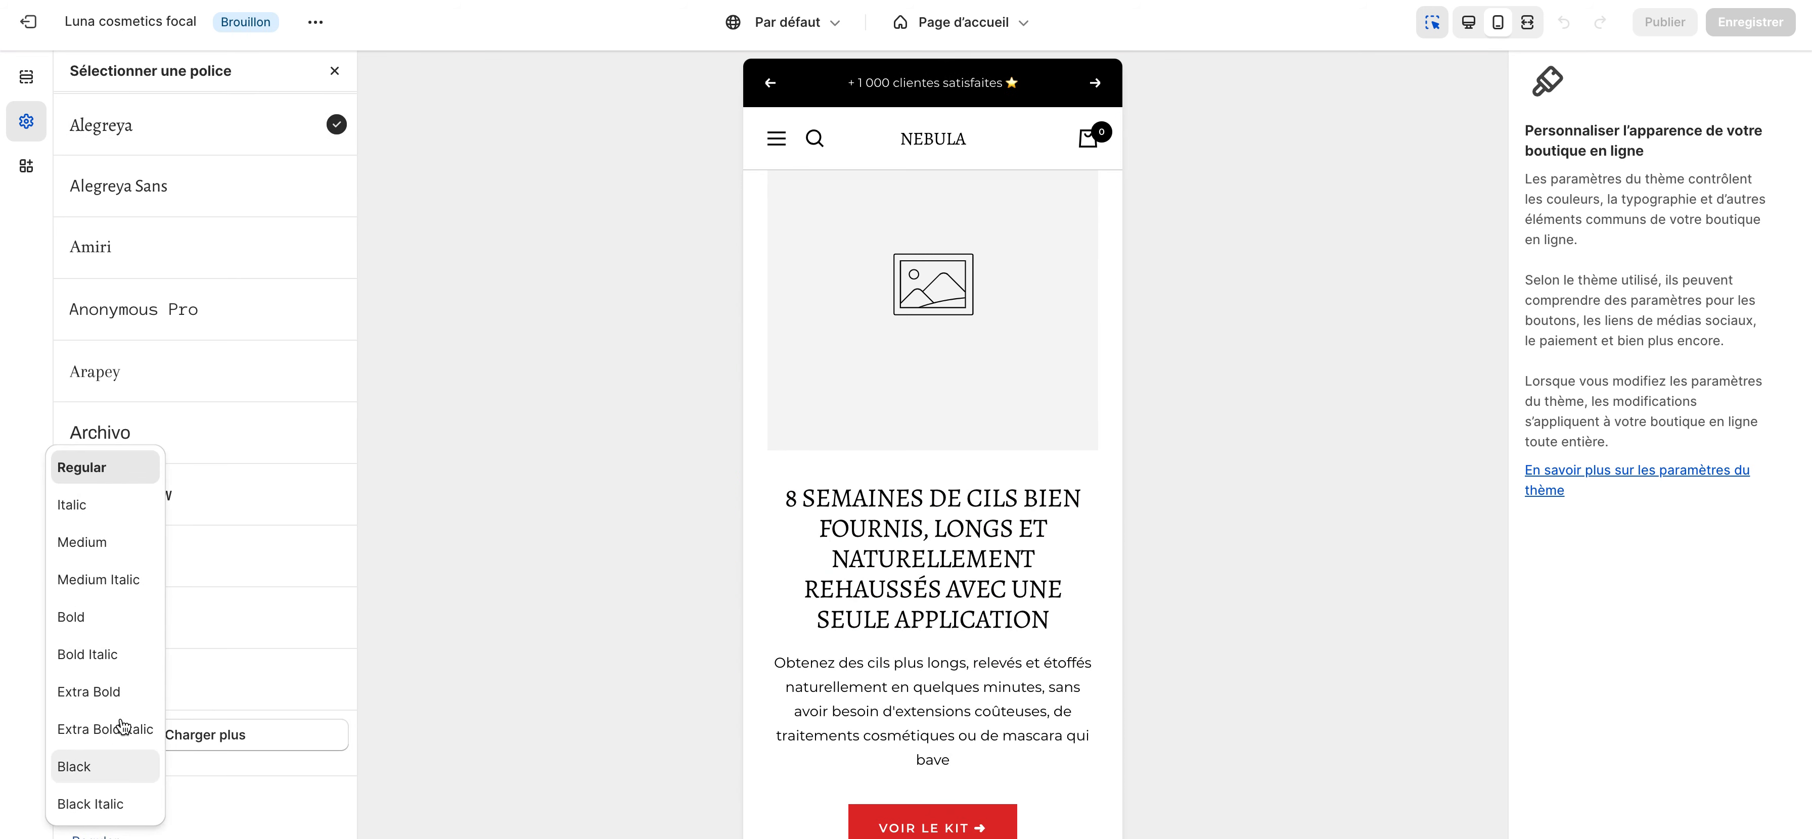
left_click(81, 625)
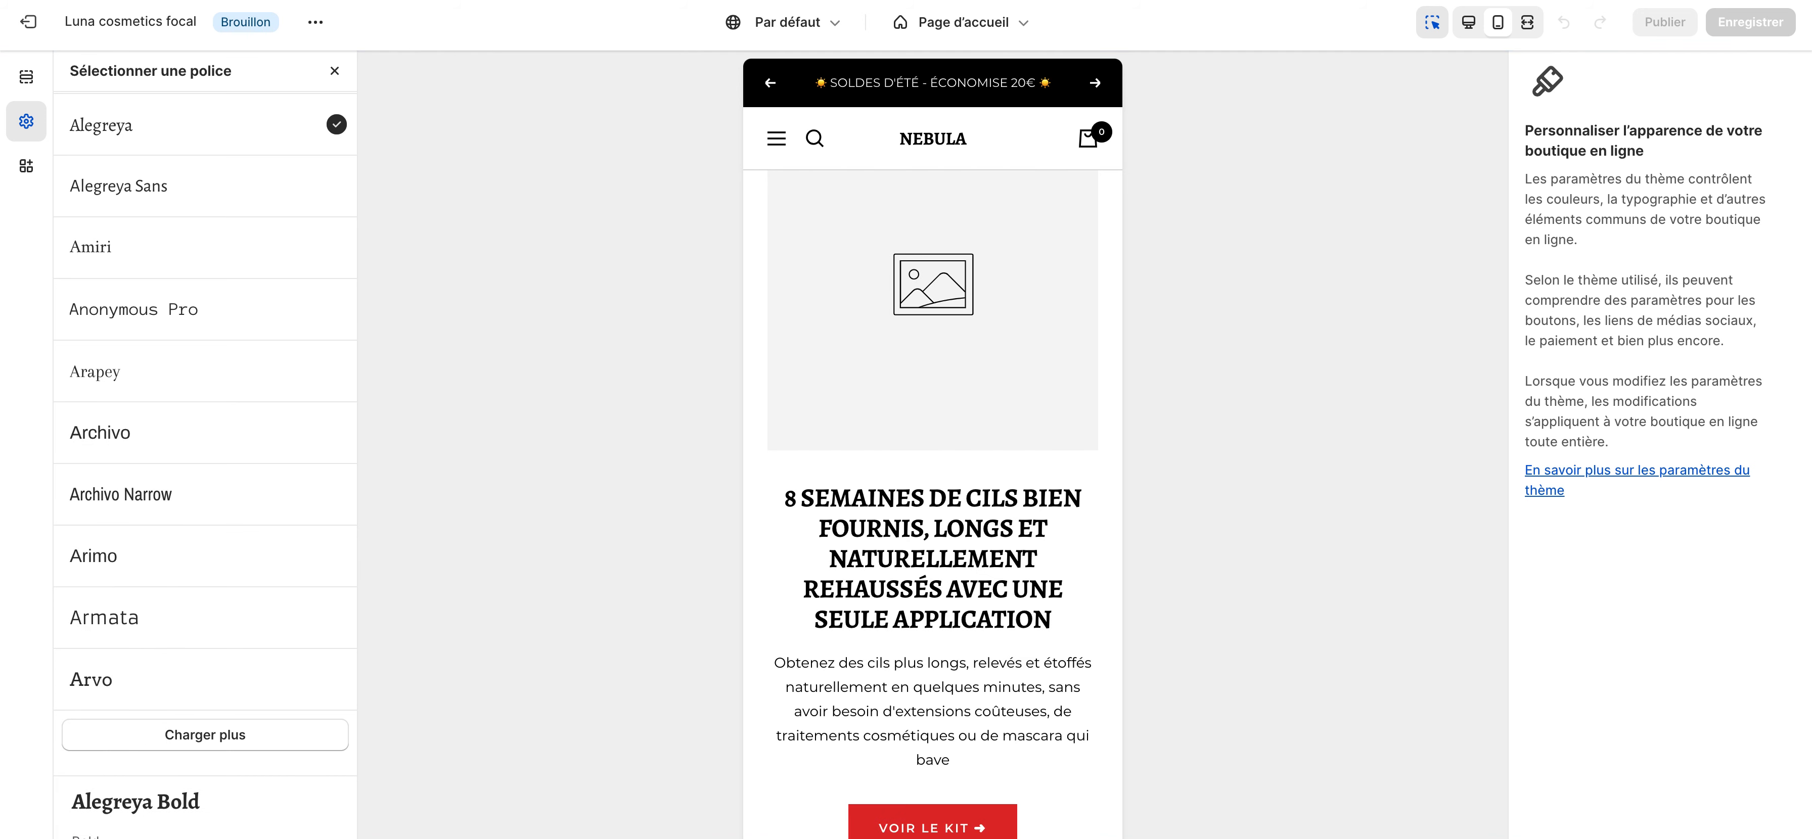
left_click(205, 837)
Open the font selection for the body text and browse the available fonts.
scroll(185, 500, "down", 4)
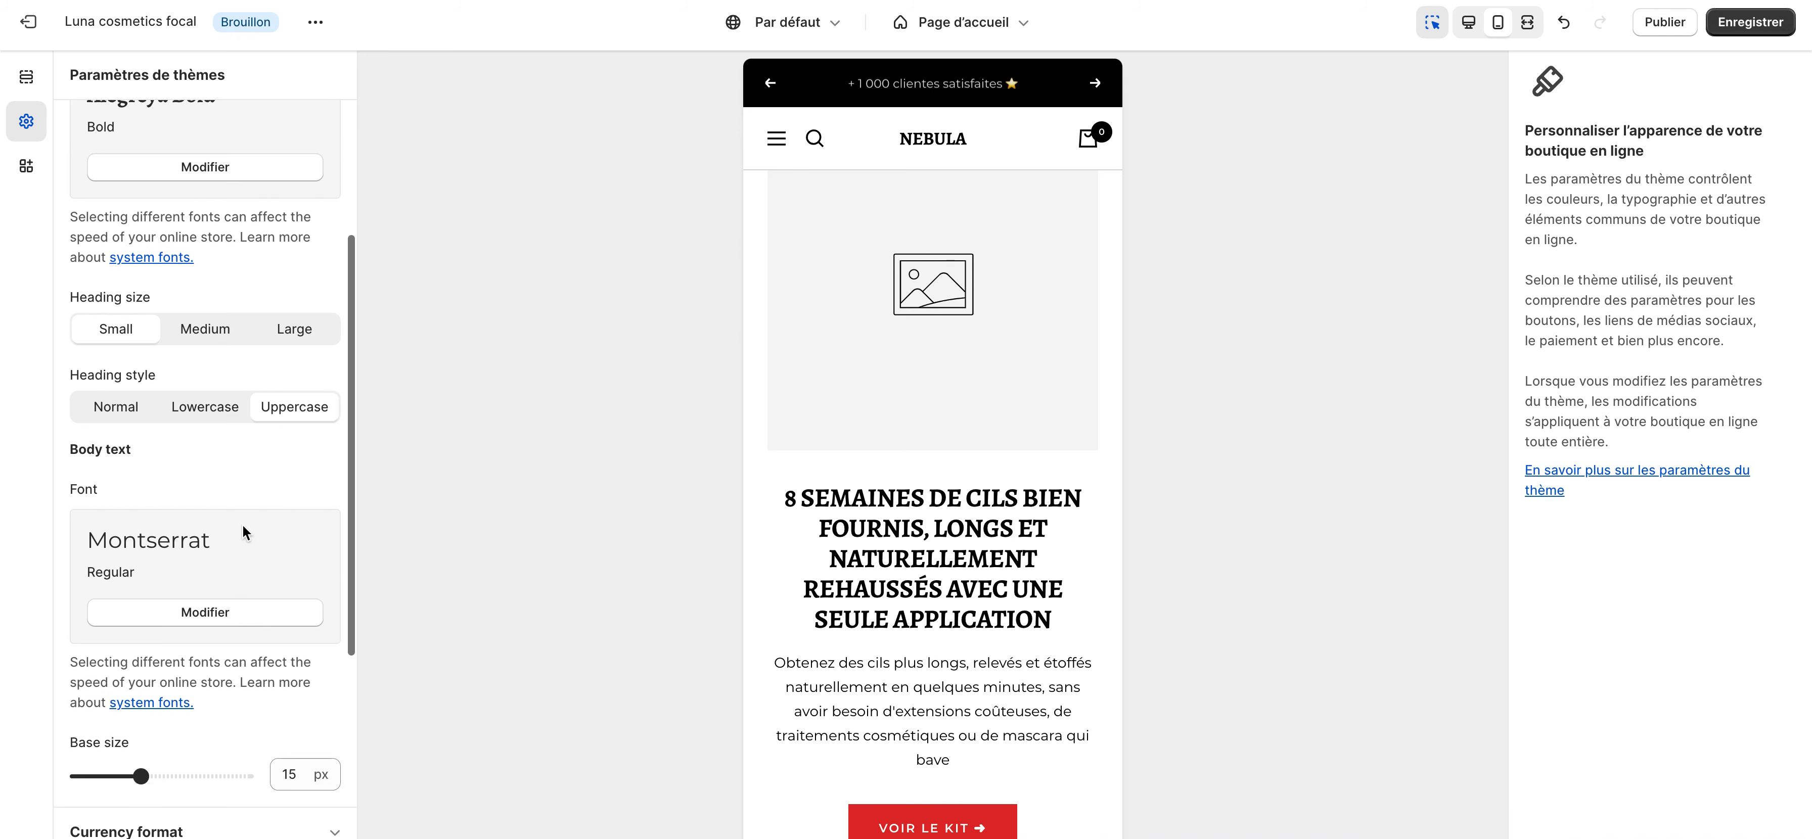
left_click(203, 491)
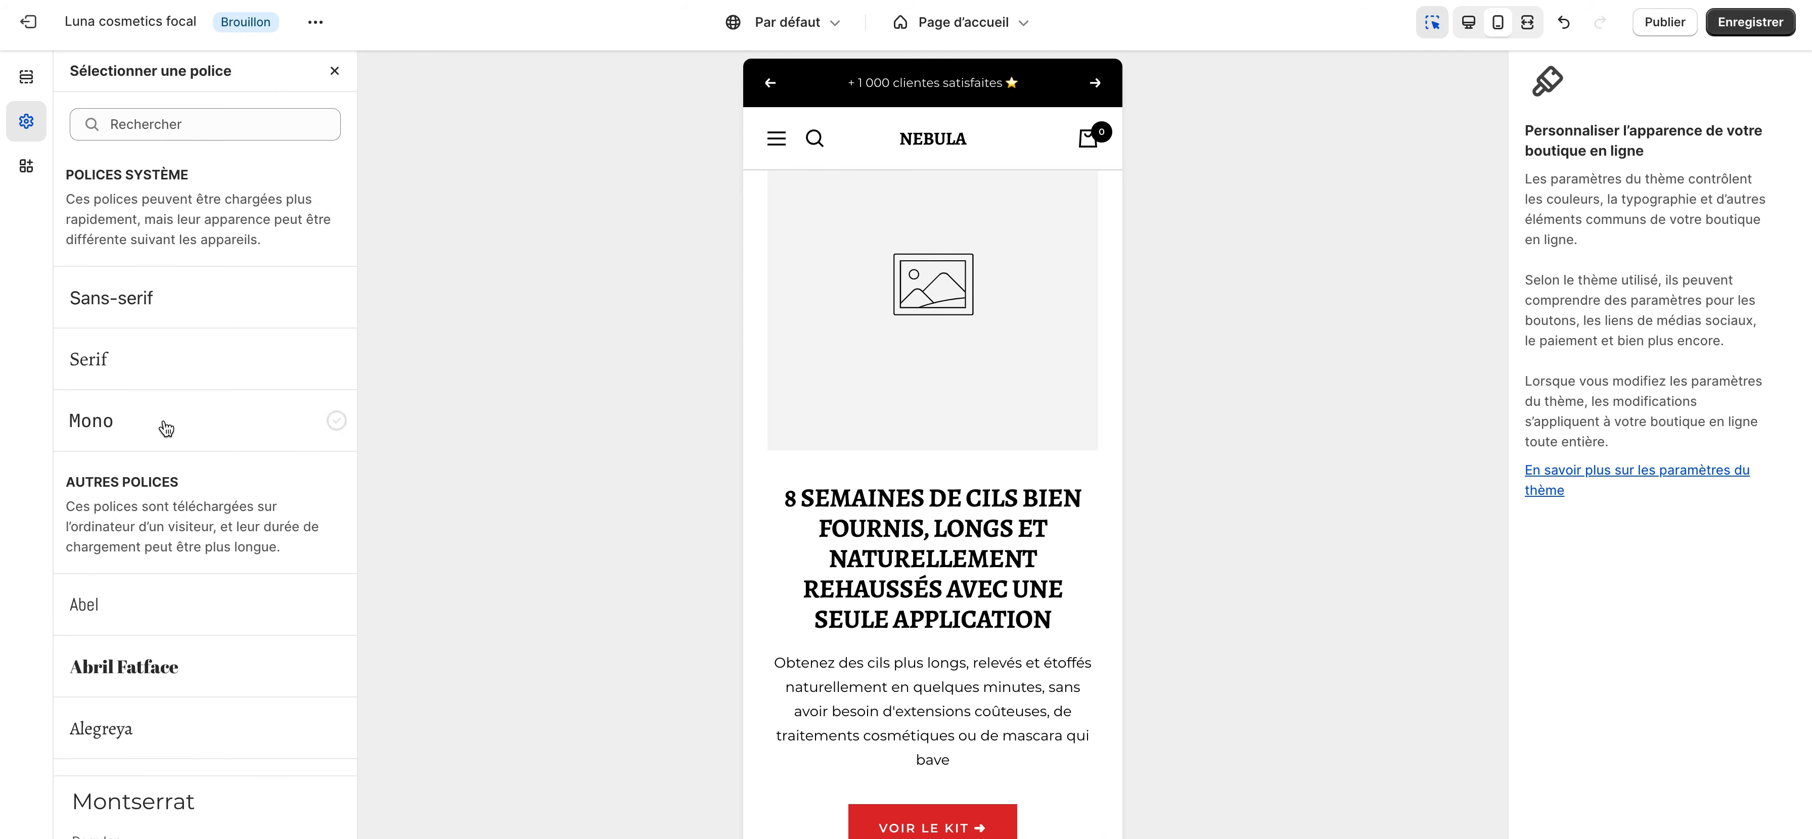
scroll(169, 429, "down", 3)
scroll(169, 428, "up", 3)
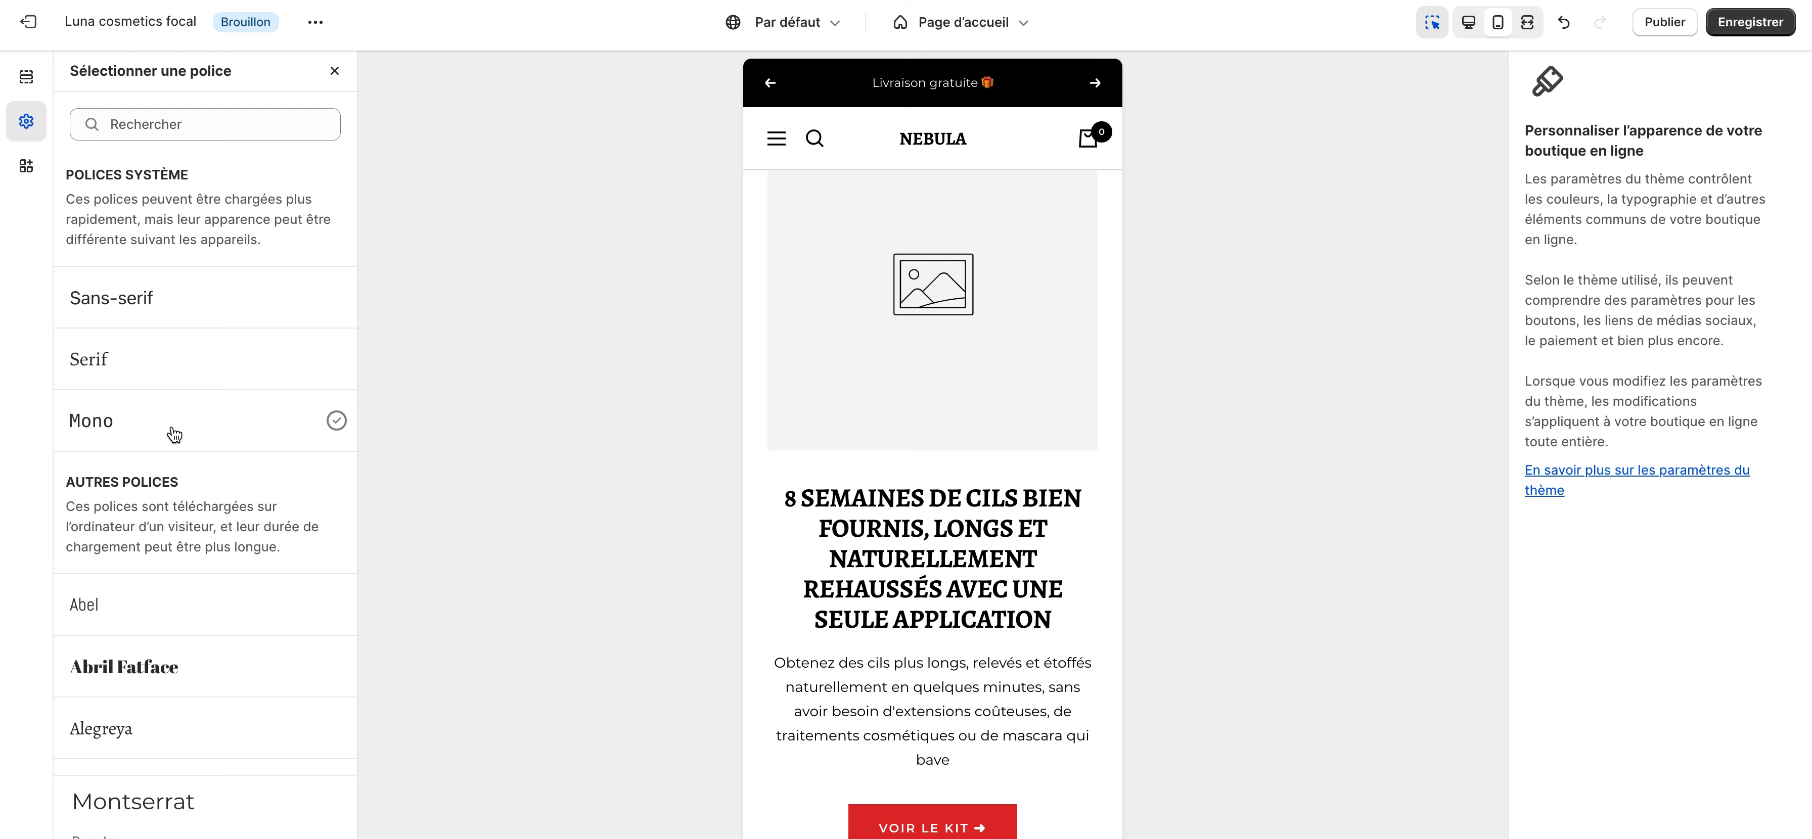
scroll(238, 464, "down", 5)
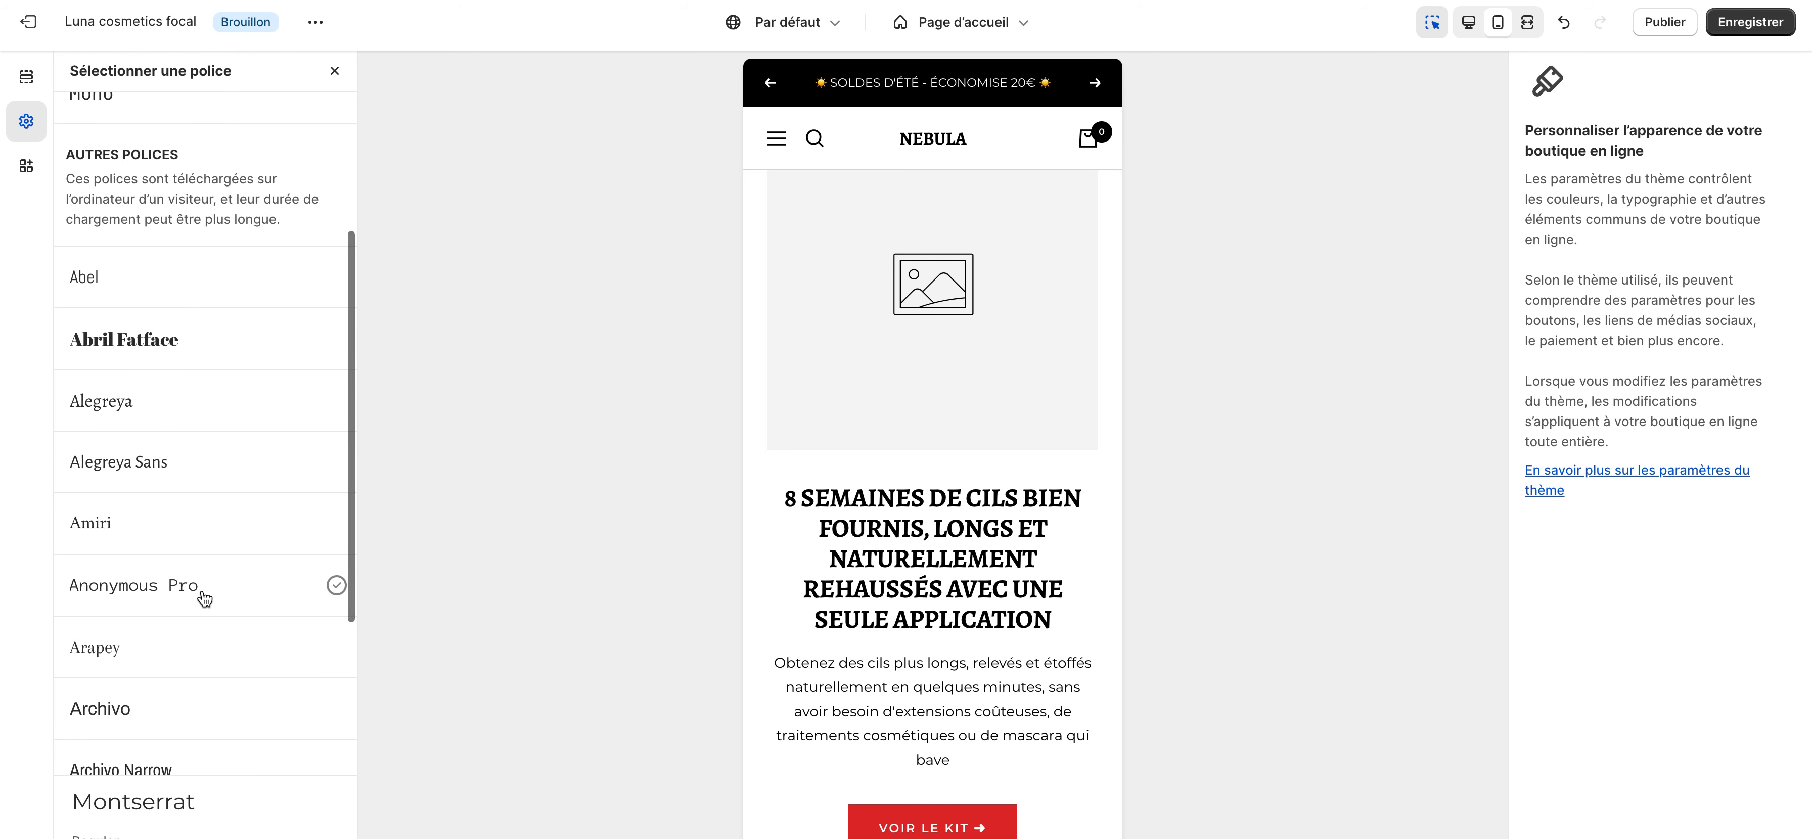
scroll(204, 599, "down", 2)
Try Anonymous Pro as the body text font and check it in the home page preview.
left_click(140, 443)
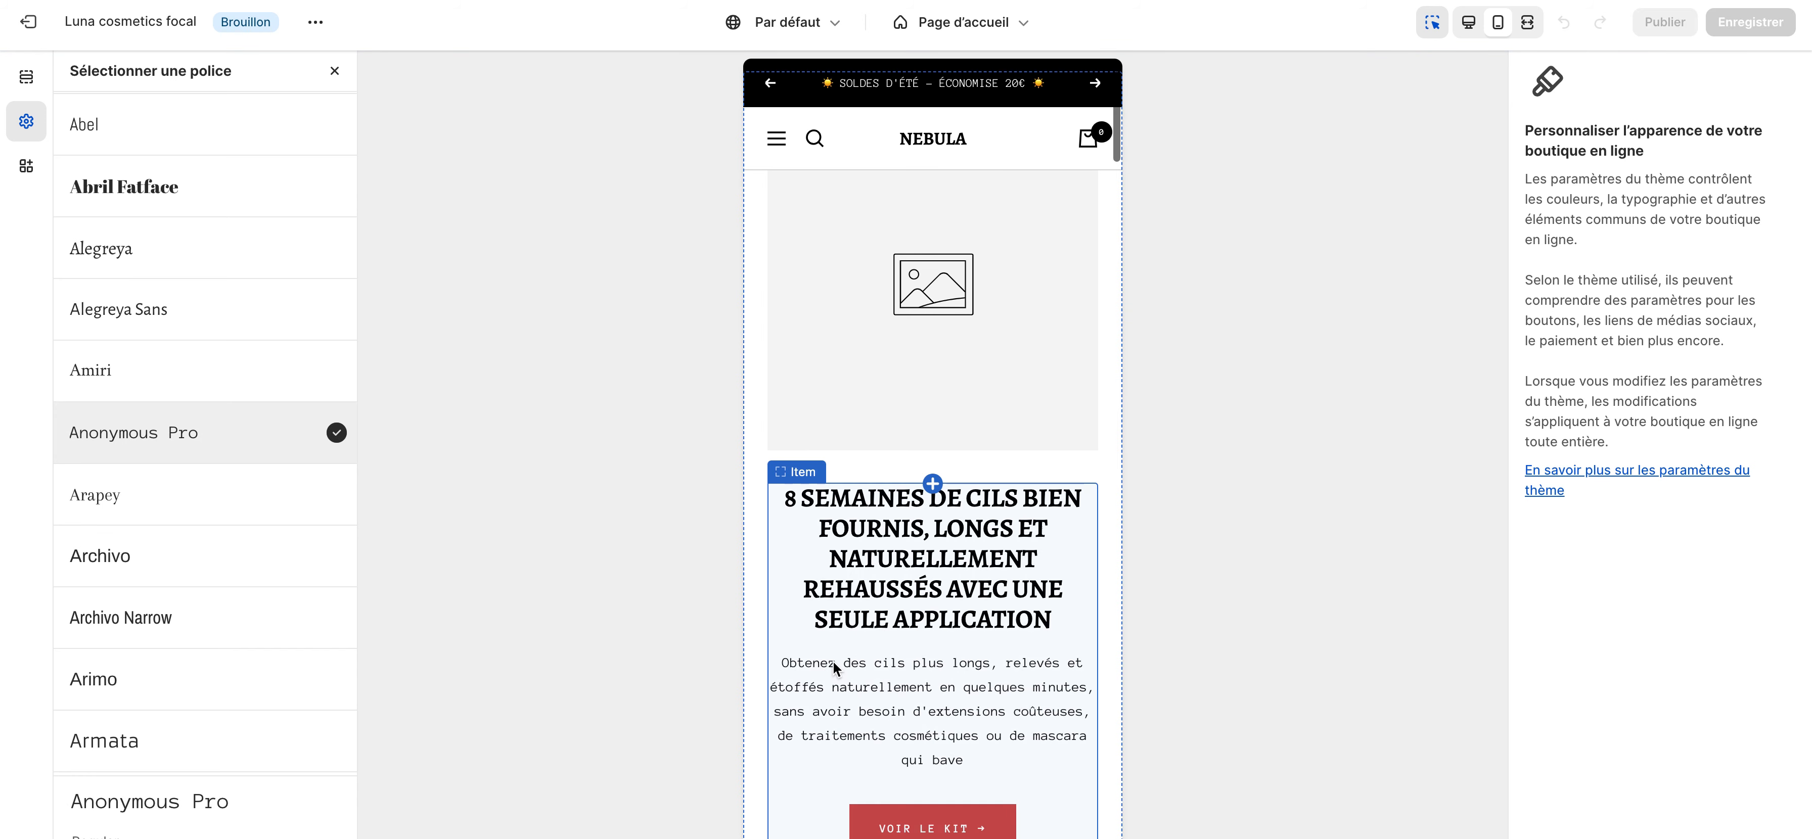
scroll(835, 668, "down", 3)
scroll(219, 611, "down", 2)
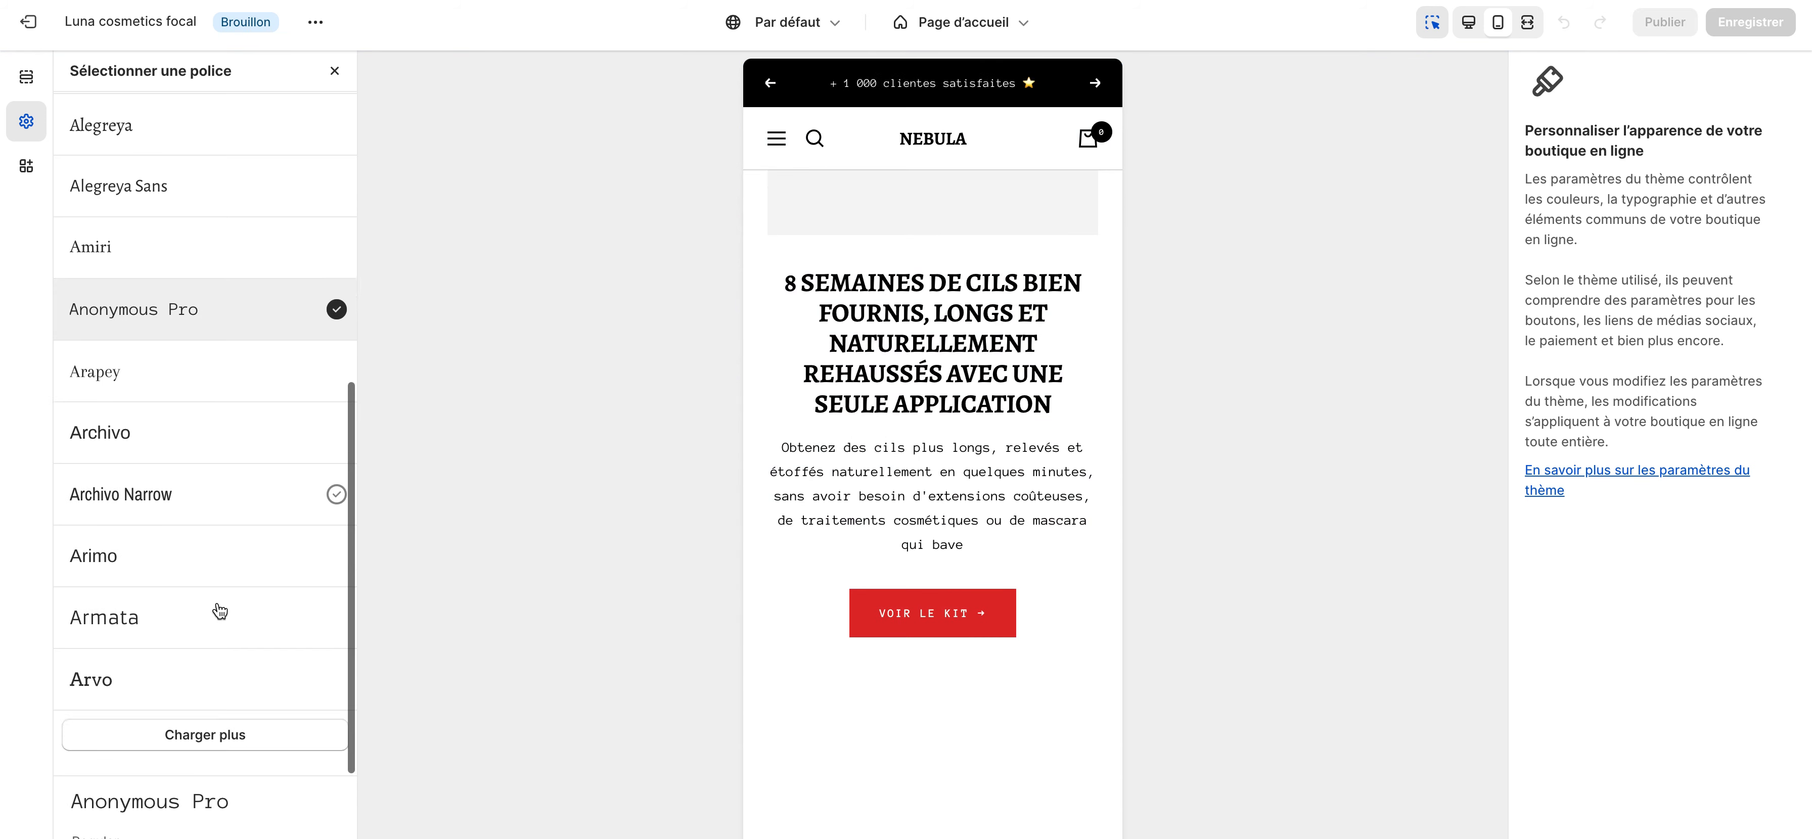
Search the fonts for roboto, set the body text font to Roboto and save the theme.
scroll(145, 299, "up", 8)
left_click(194, 112)
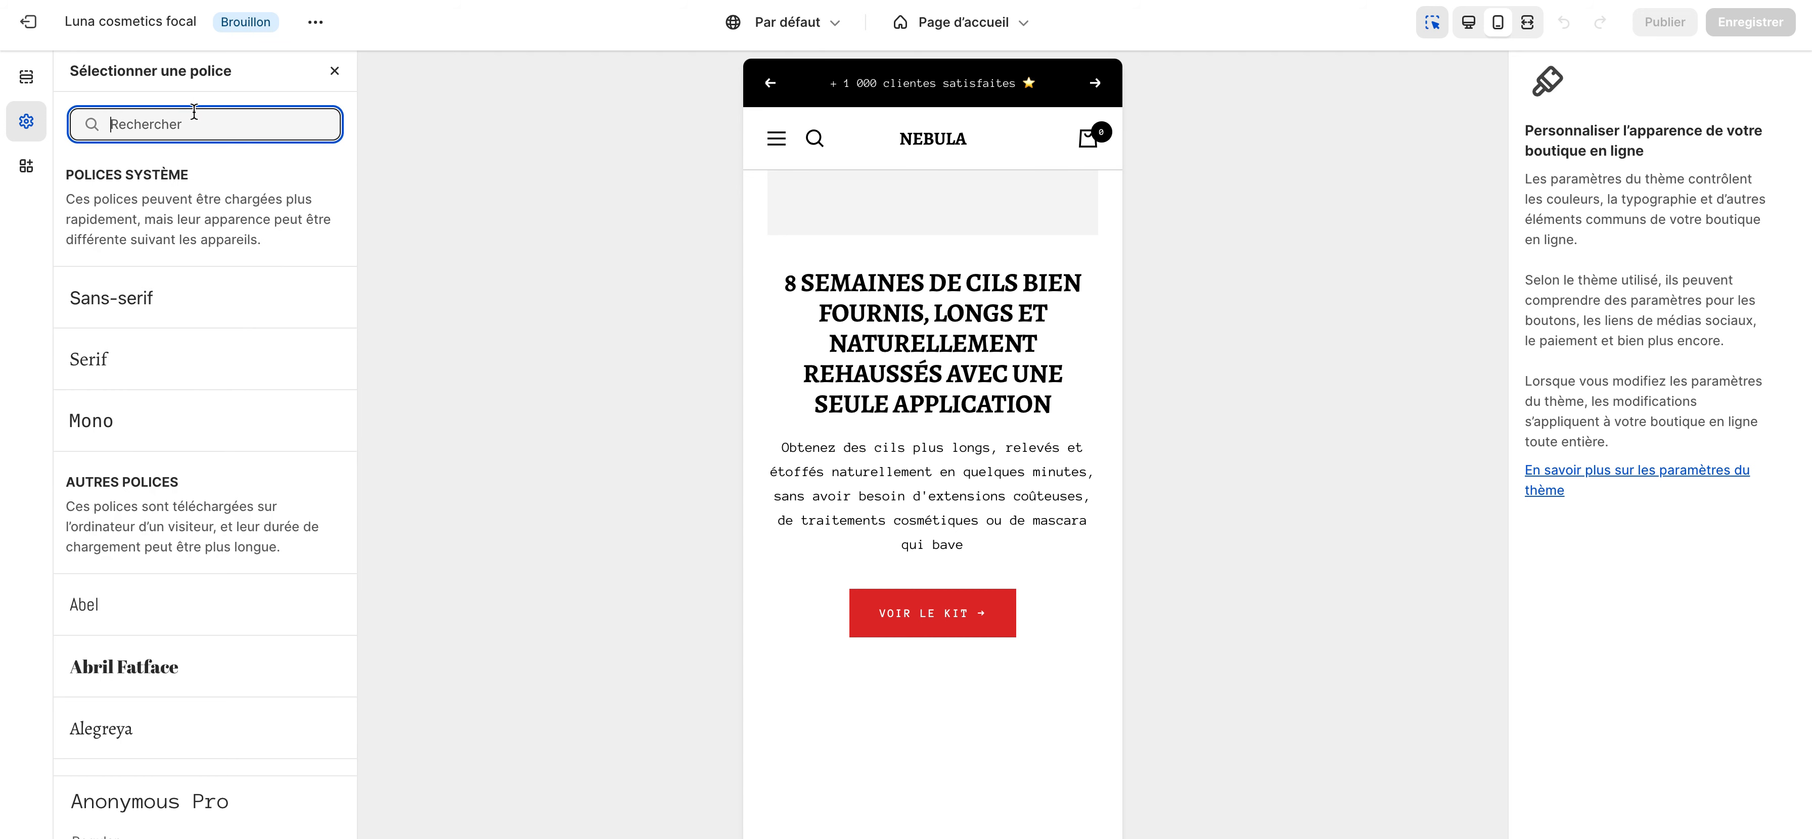
type("roboto")
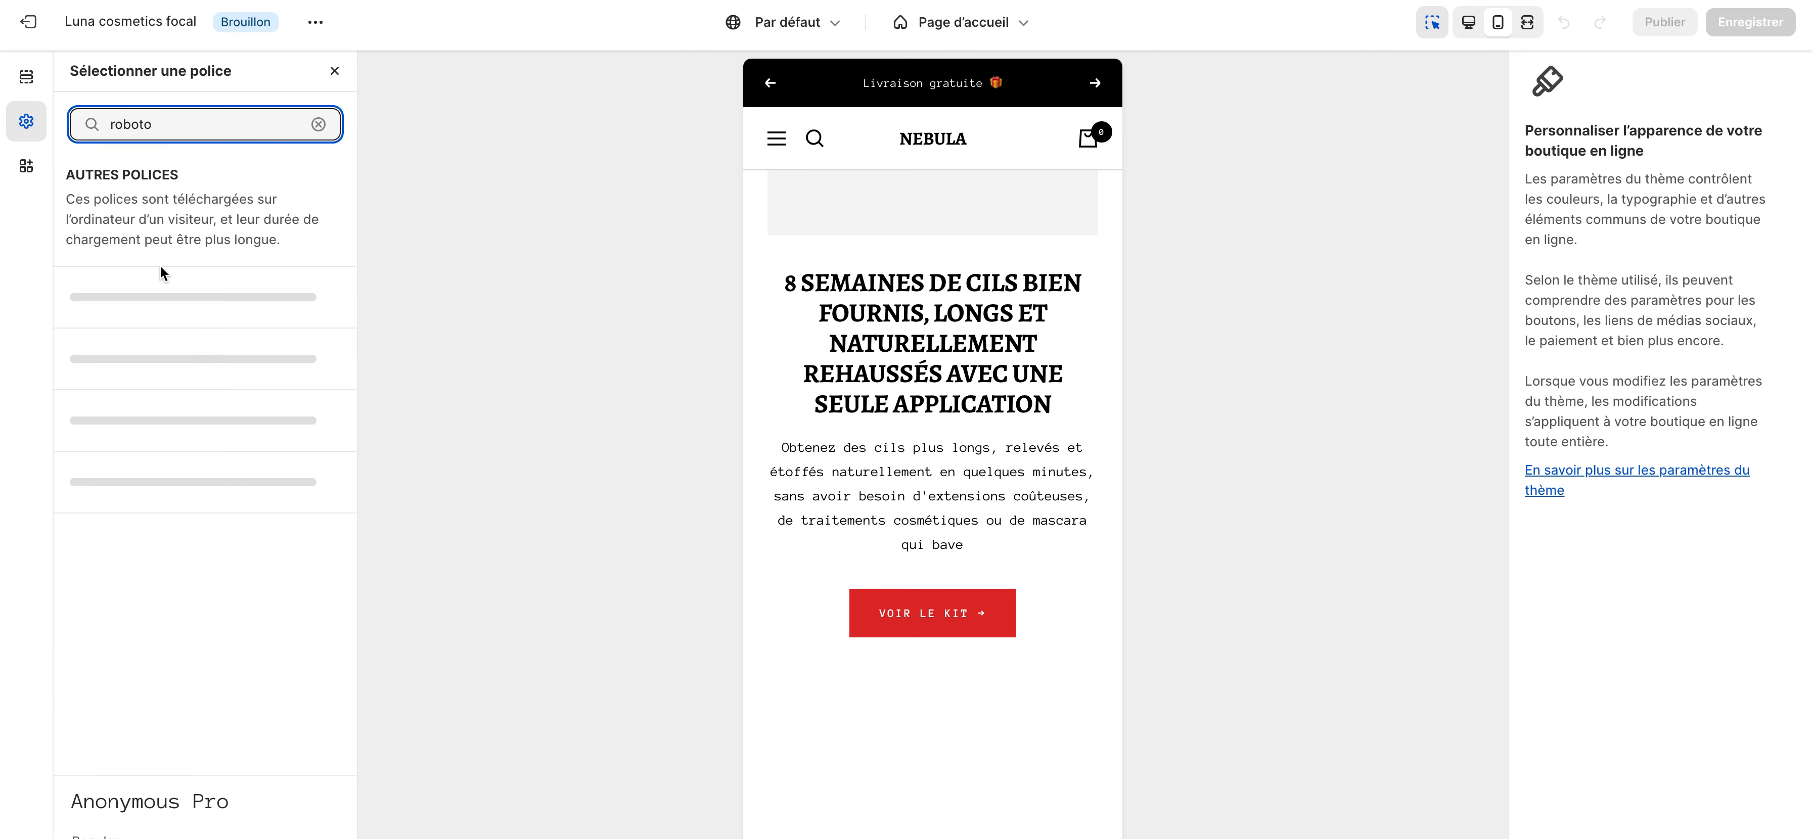
left_click(106, 303)
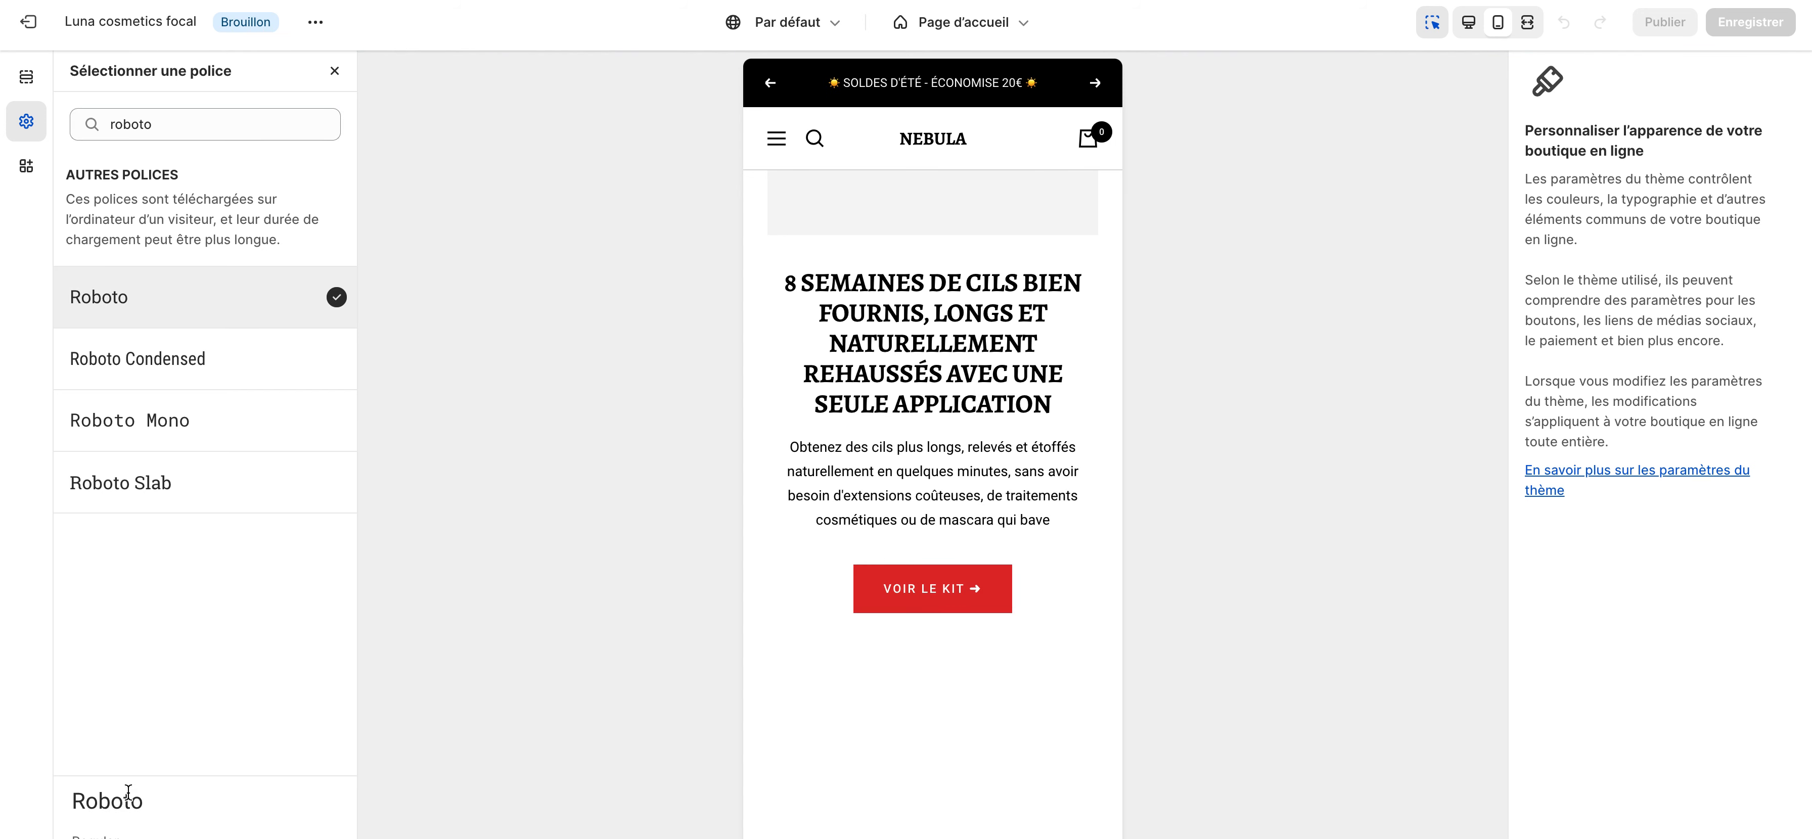
left_click(97, 838)
left_click(208, 746)
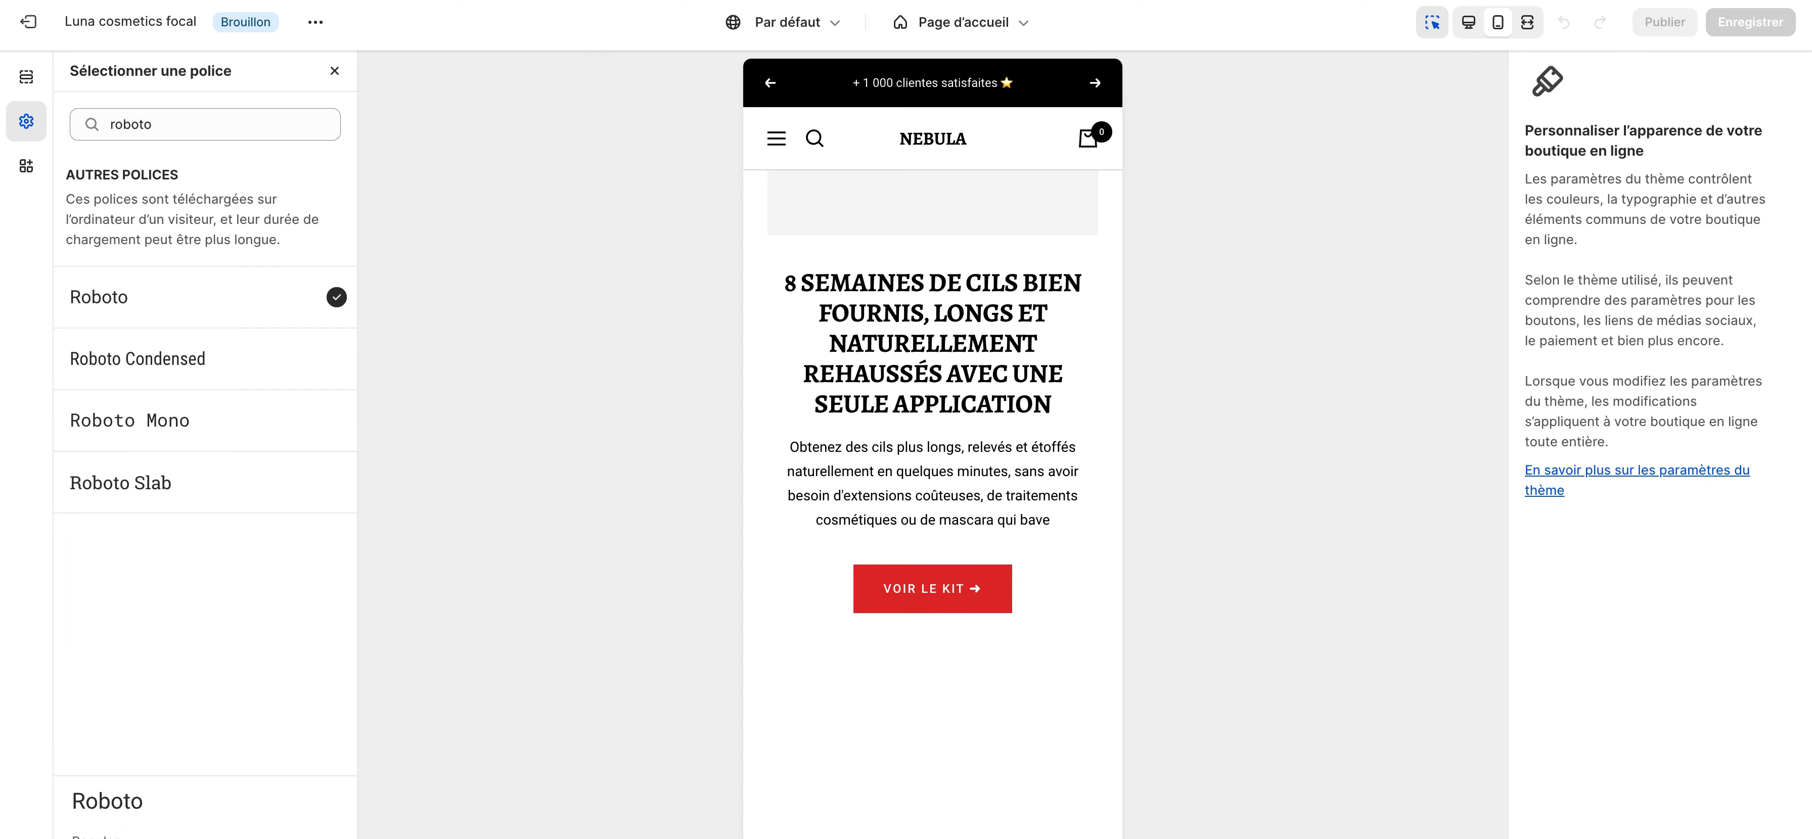
left_click(204, 837)
left_click(1753, 32)
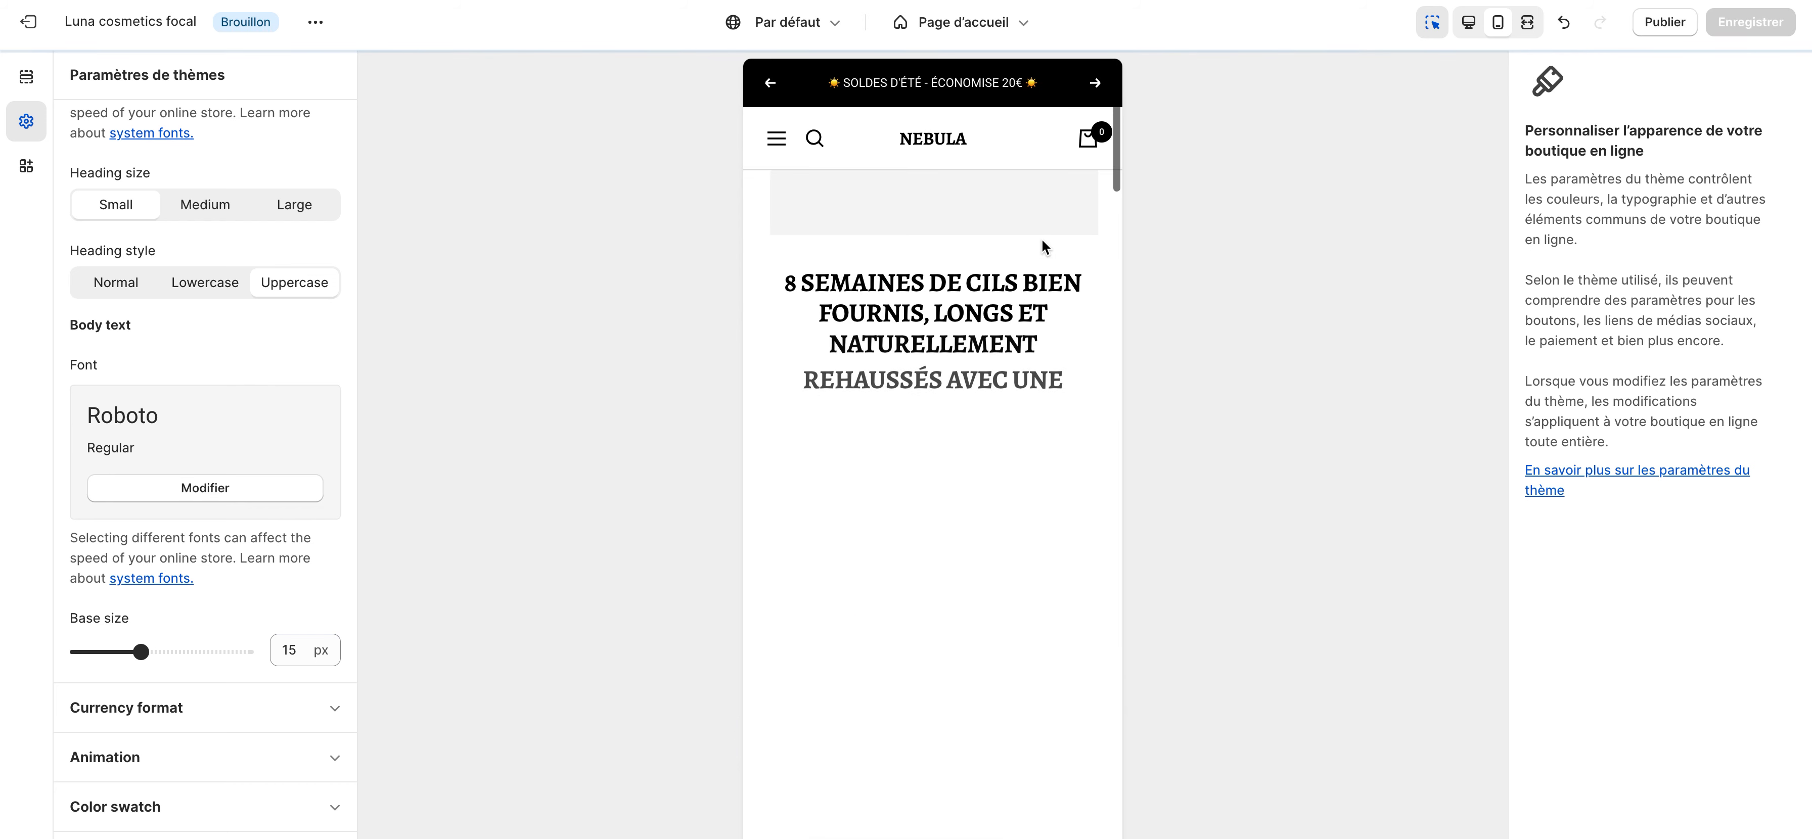
Leave the theme editor and start adding a new product from the store's product list.
left_click(917, 148)
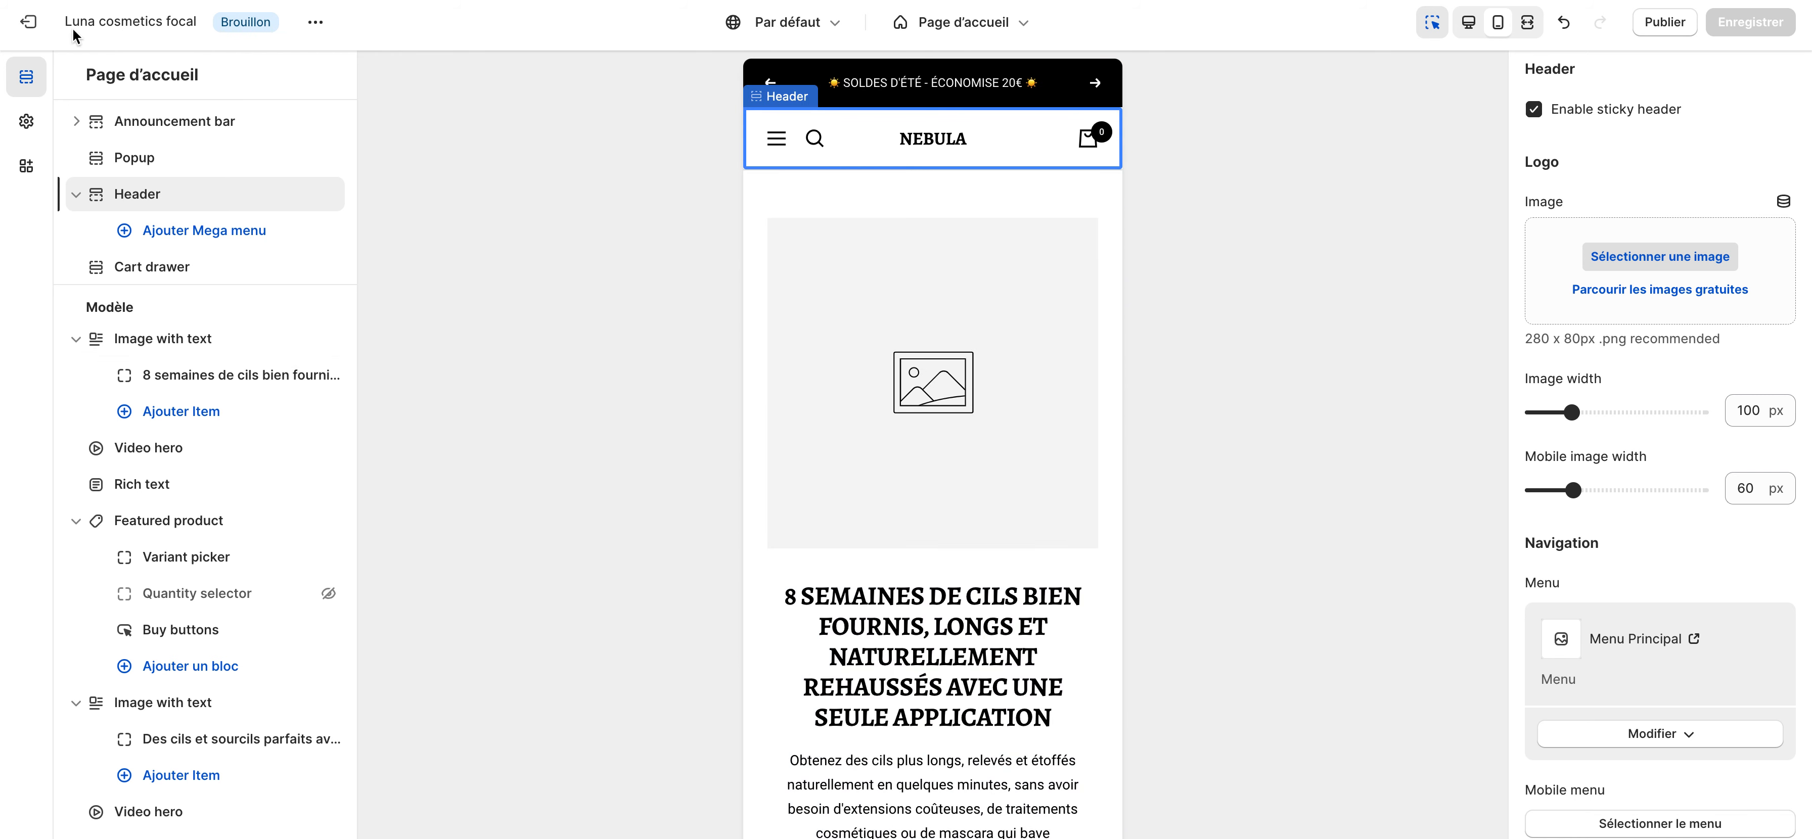
left_click(28, 21)
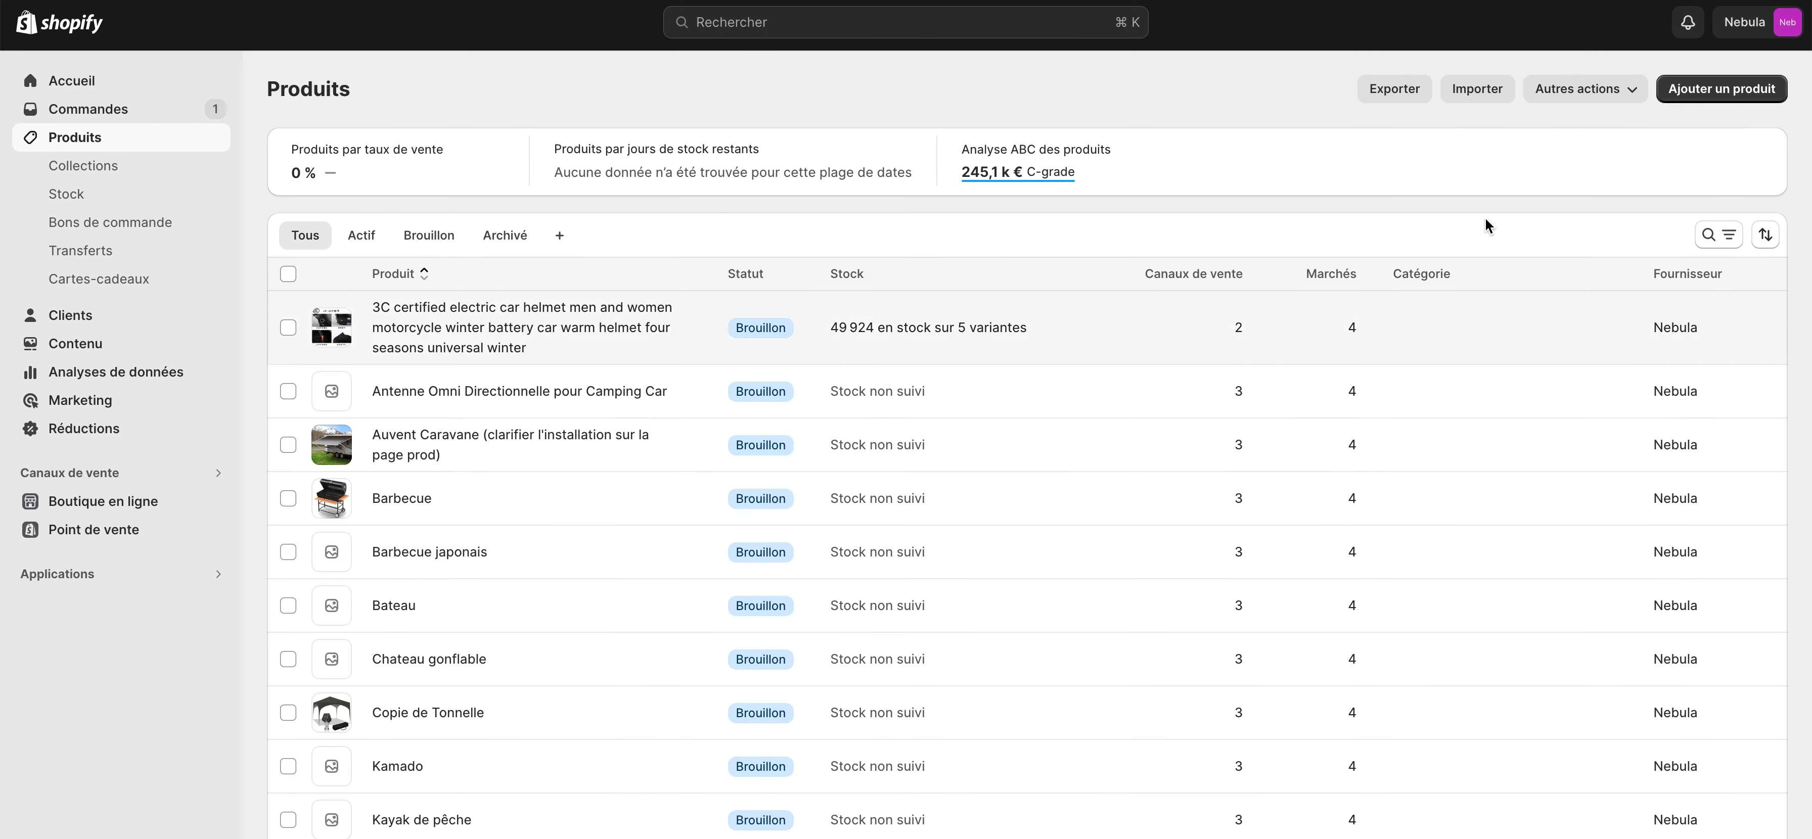
left_click(1722, 96)
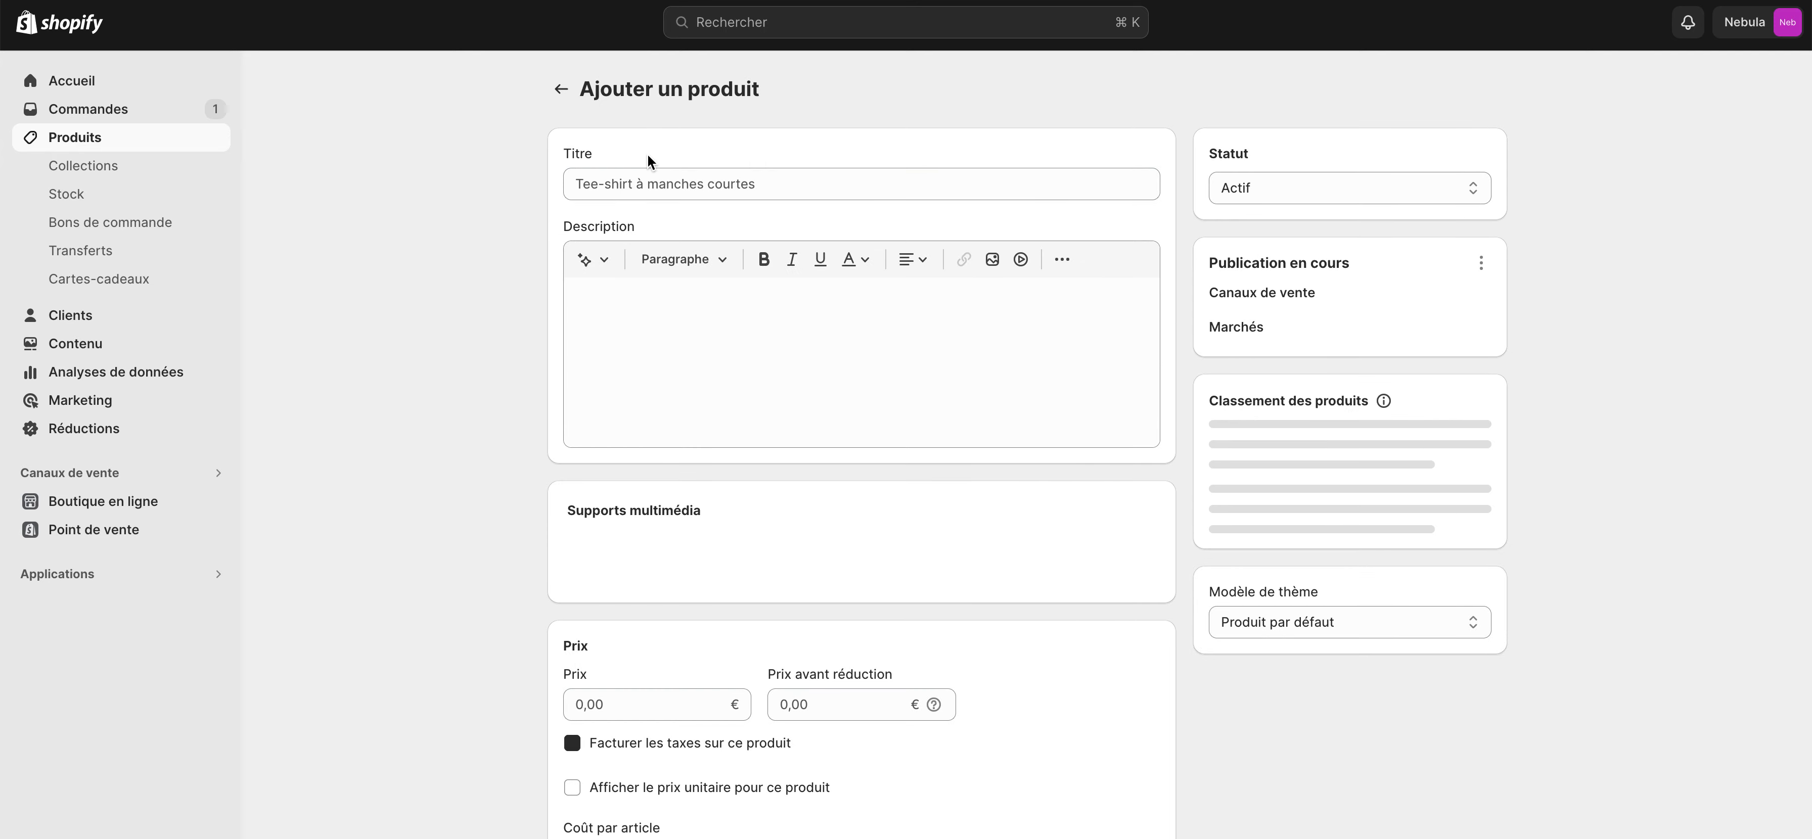
Enter Binocular as the new product's title.
left_click(650, 183)
type("B")
key("BackSpace")
type("Binocular")
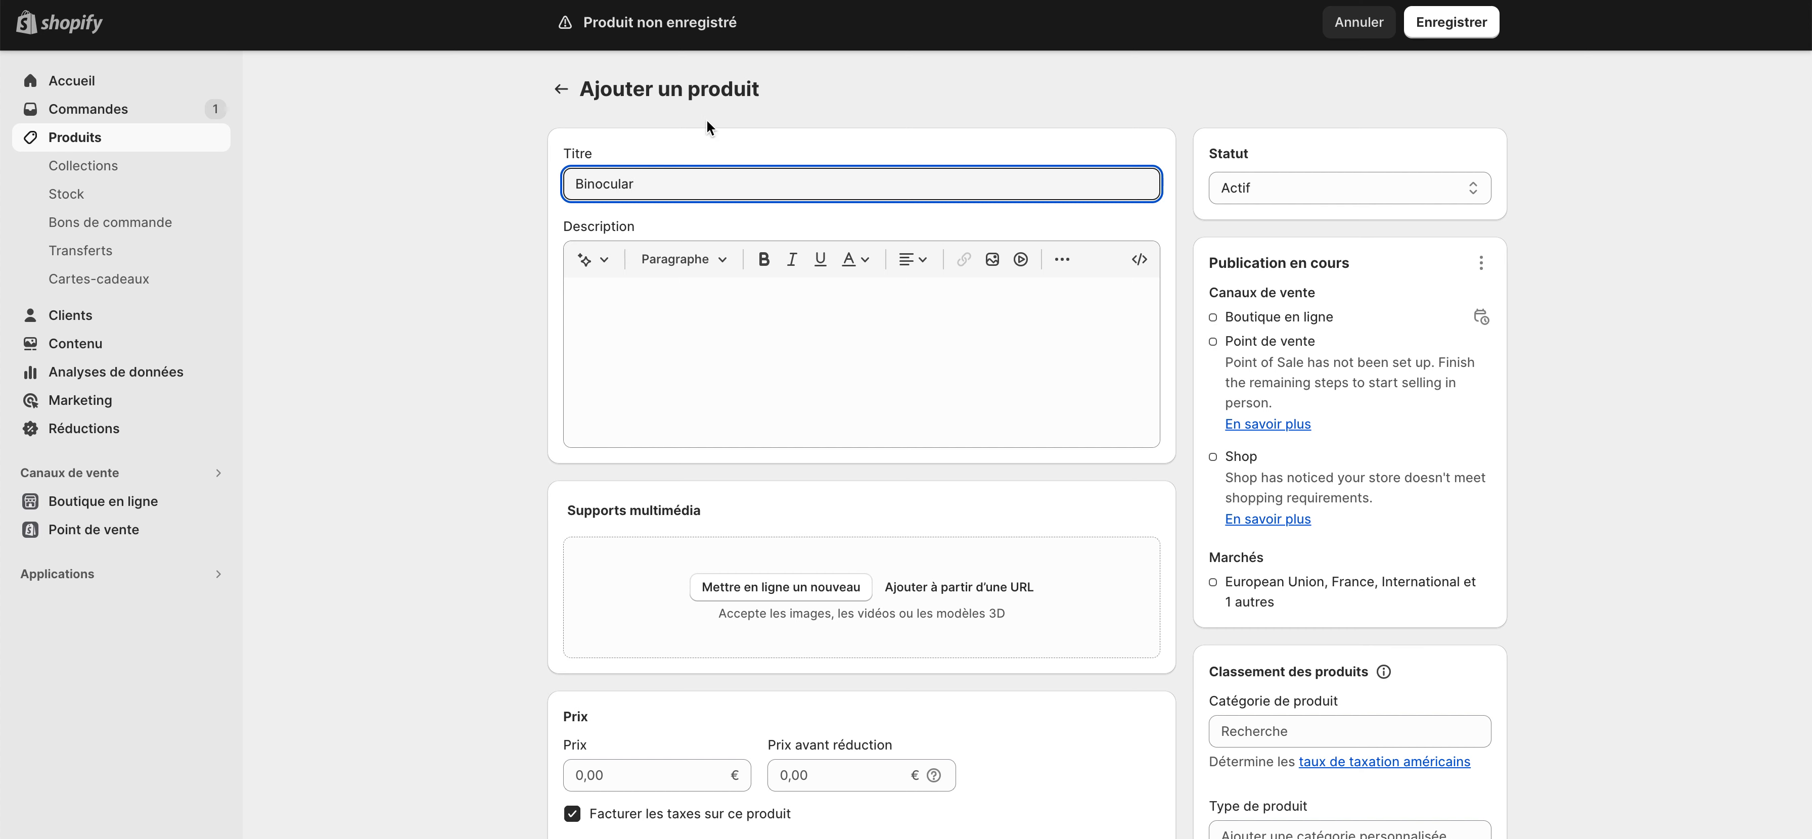
left_click(706, 122)
Upload the binocular images 61Y4z6zrXGL and 71bleiydcRL from the downloads folder as the product's media.
scroll(764, 346, "down", 4)
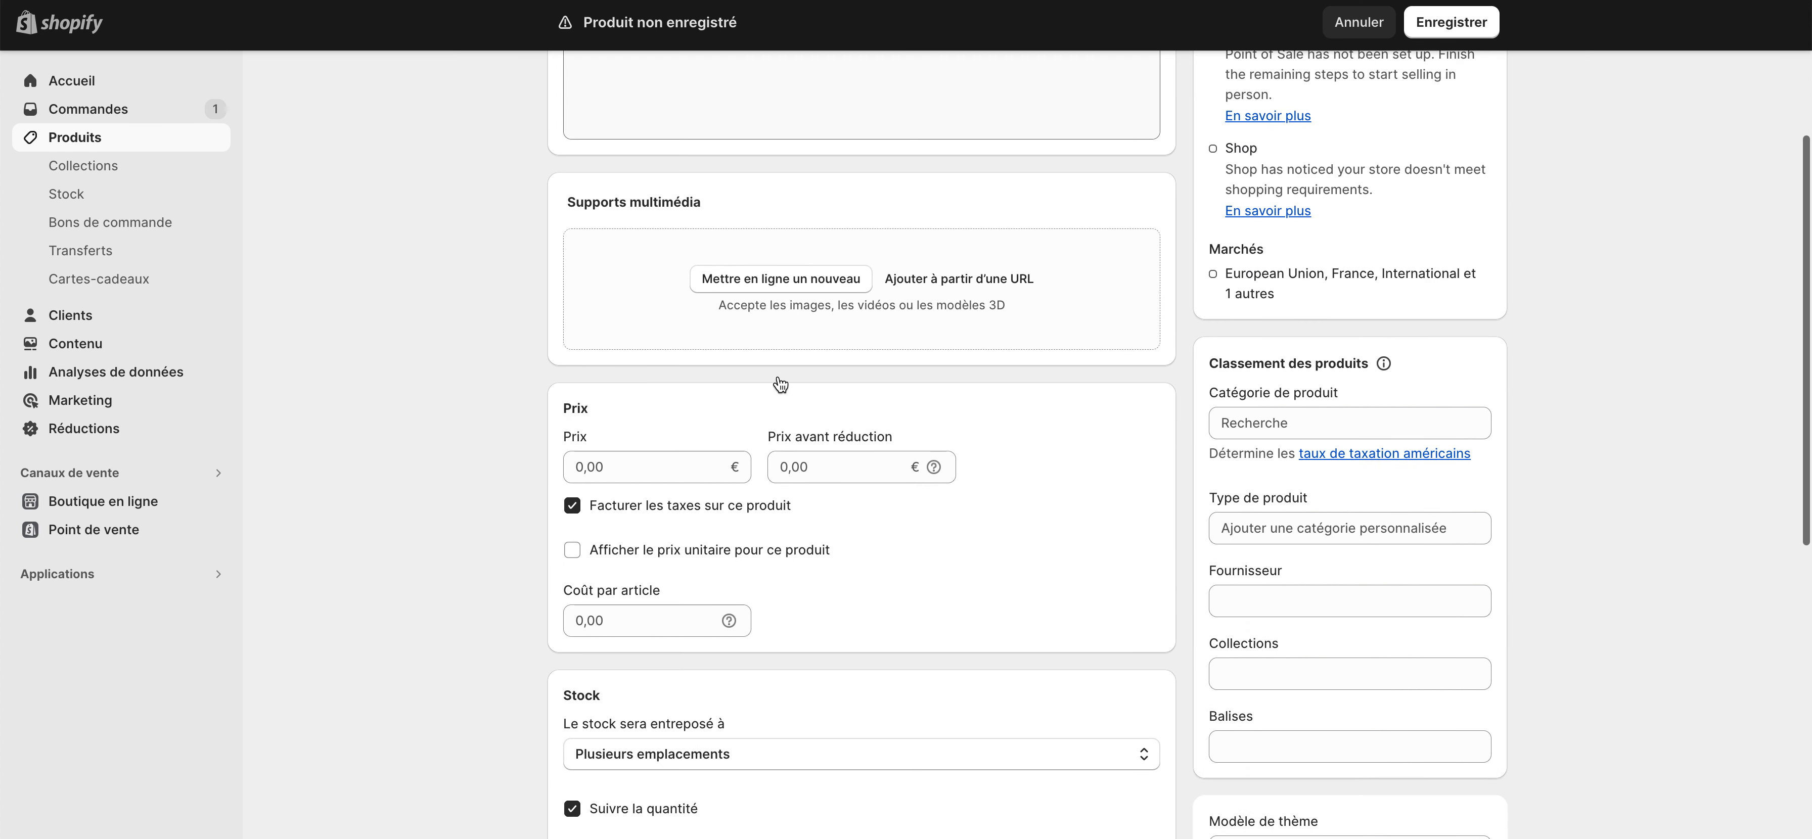
left_click(804, 285)
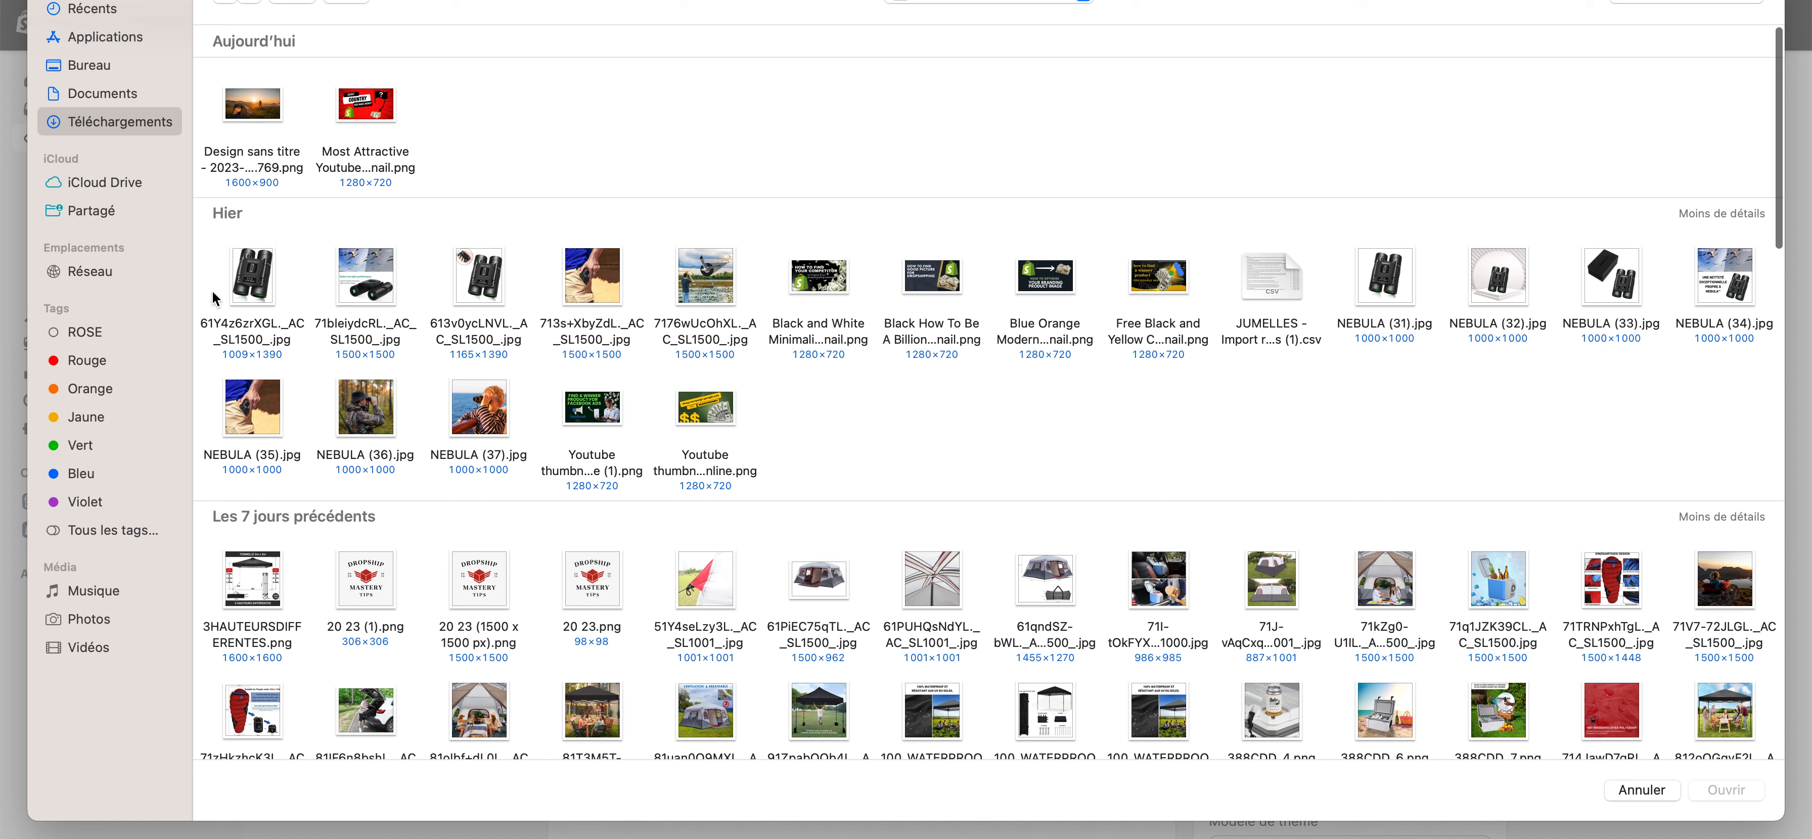
left_click_drag(217, 300, 440, 300)
left_click(1749, 789)
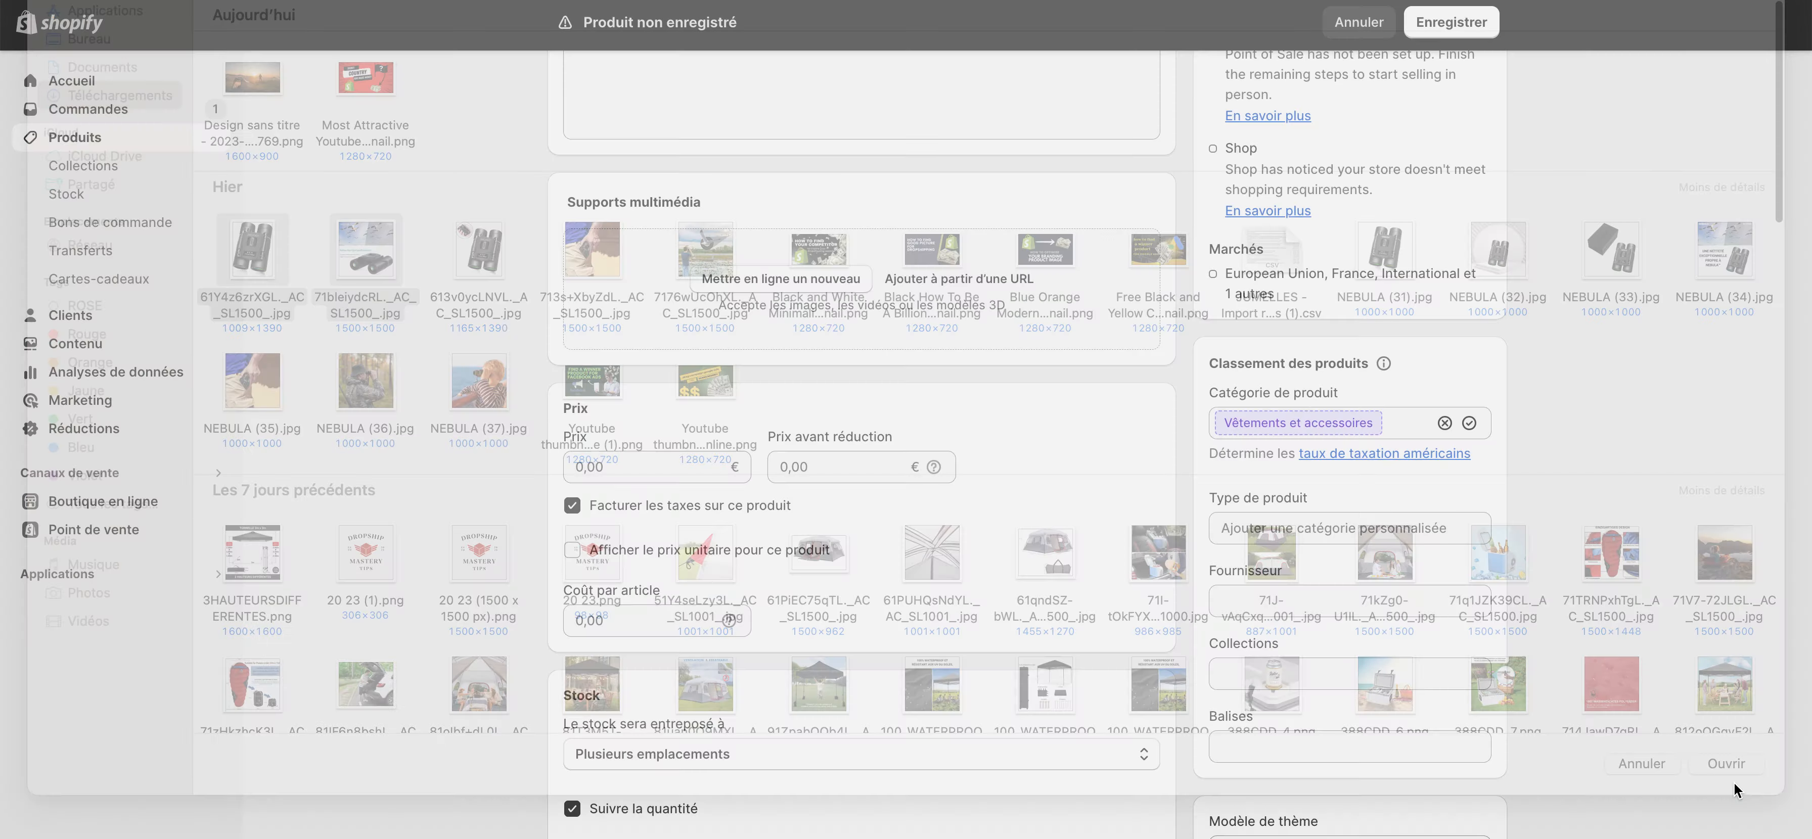
Set the product's price to 90 €, leaving the price before discount empty.
scroll(817, 538, "down", 2)
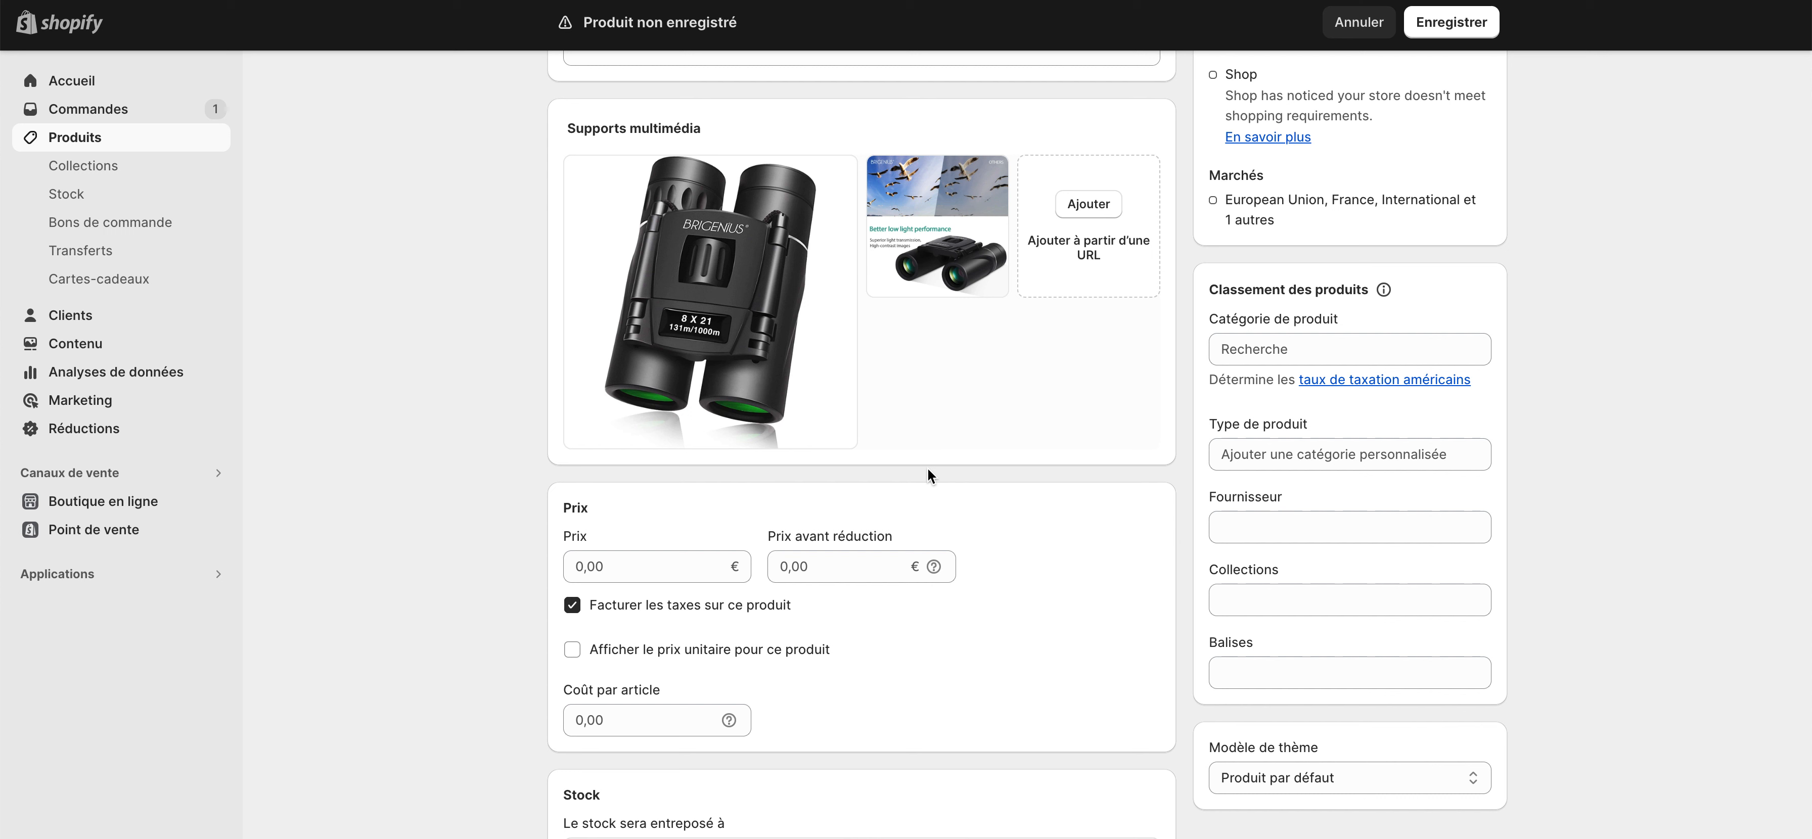
left_click(615, 579)
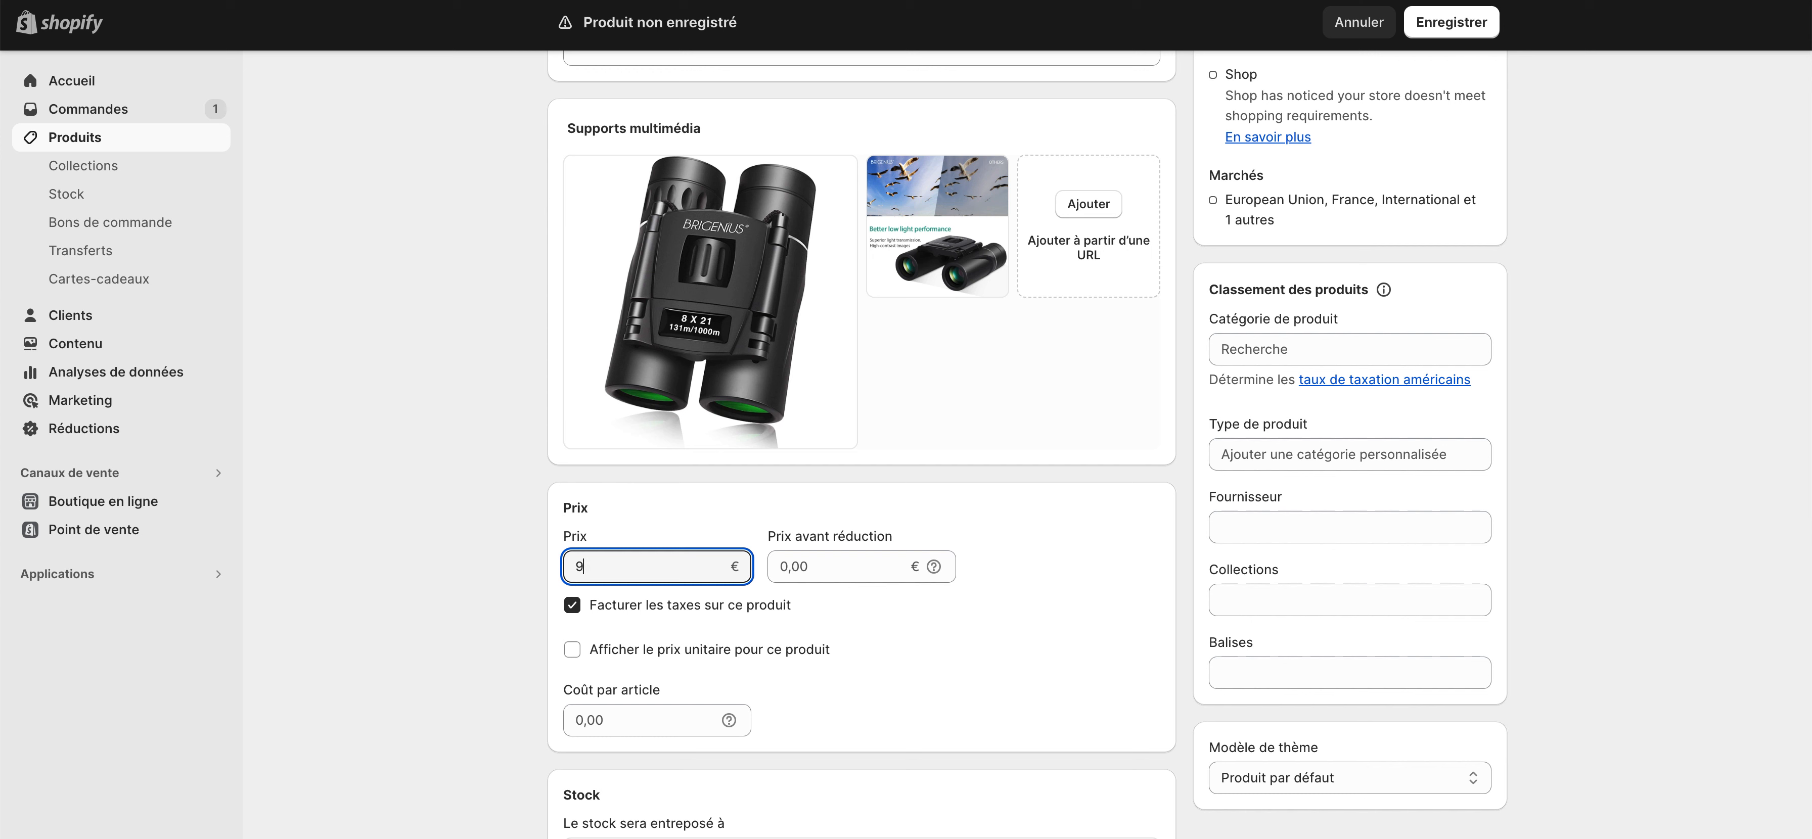
type("90")
key("Tab")
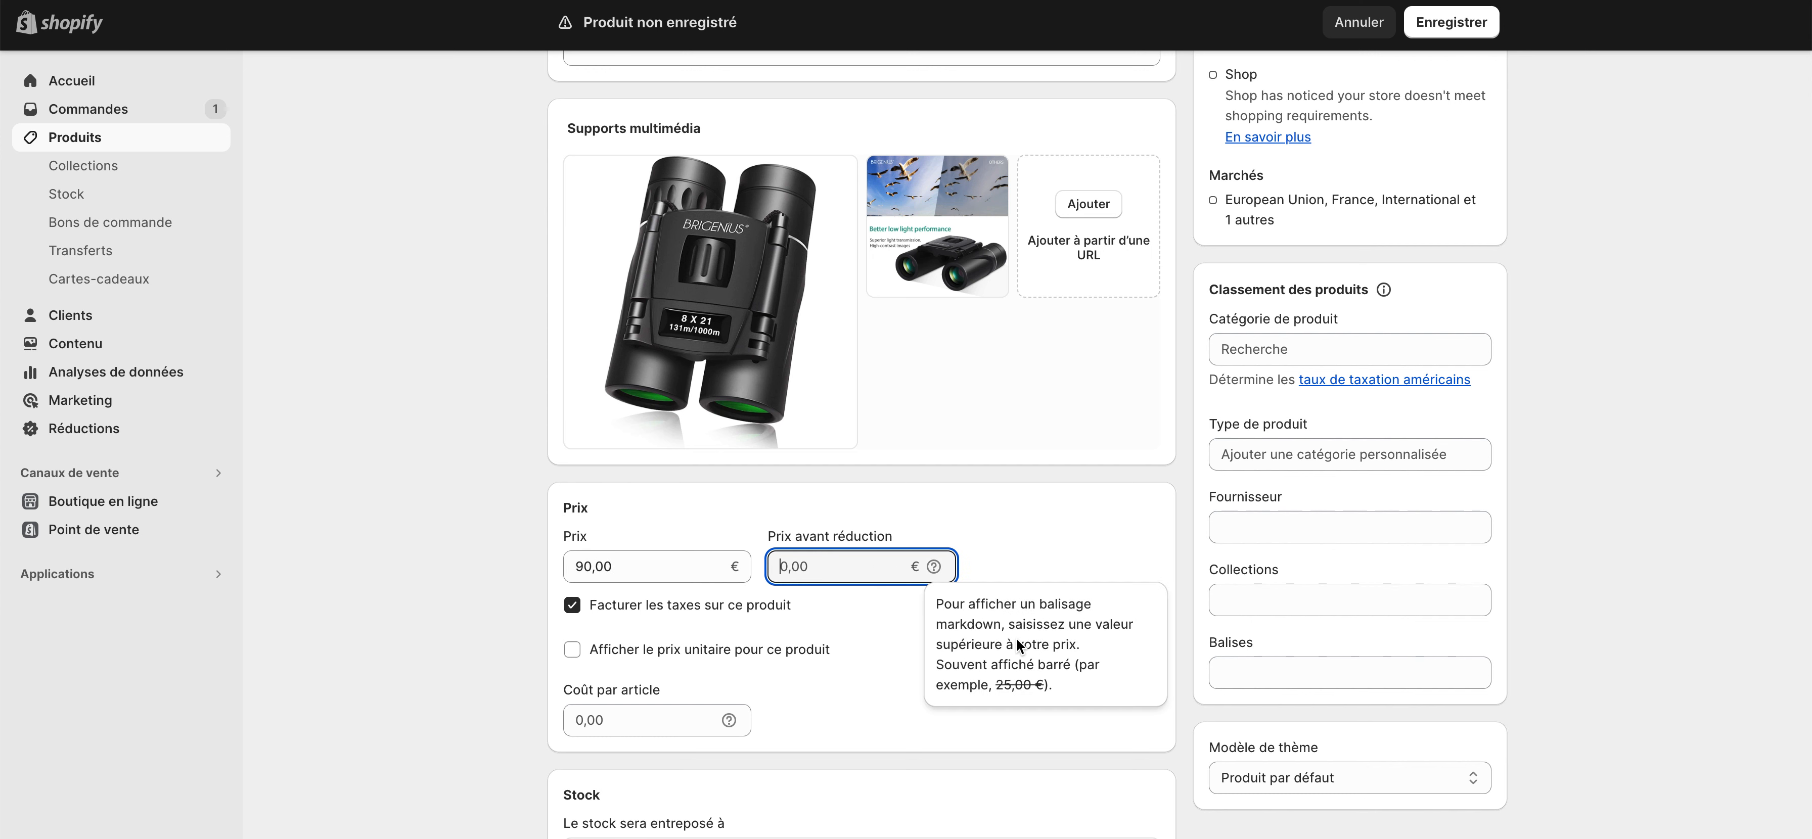
left_click(890, 607)
Turn off quantity tracking in the product's stock settings.
scroll(890, 607, "down", 3)
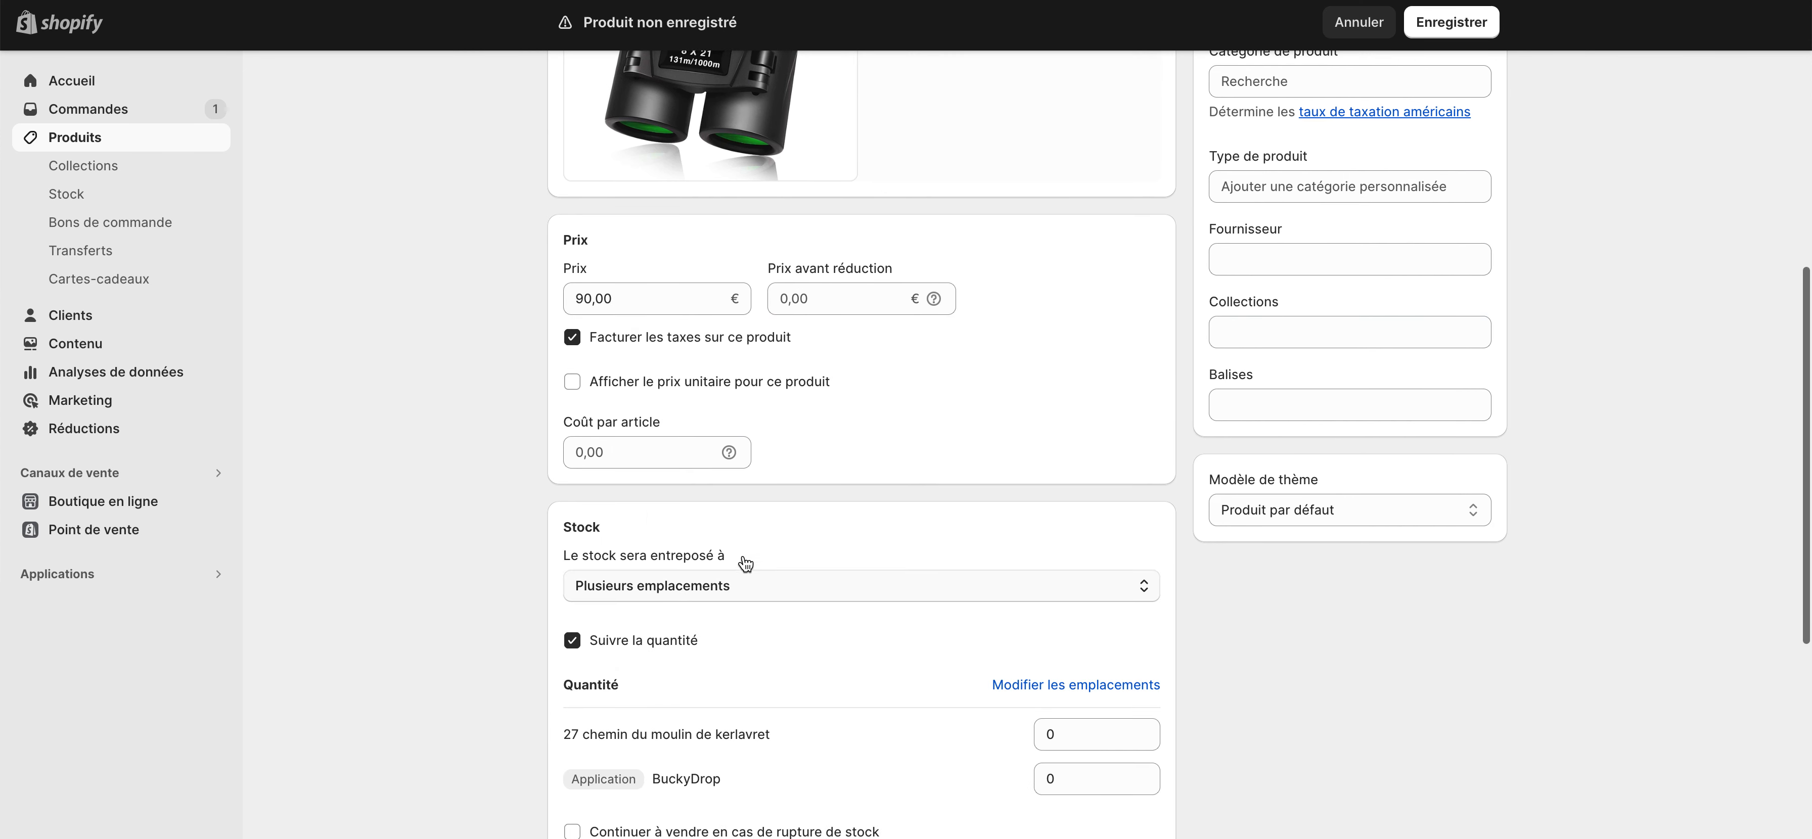
scroll(606, 602, "down", 2)
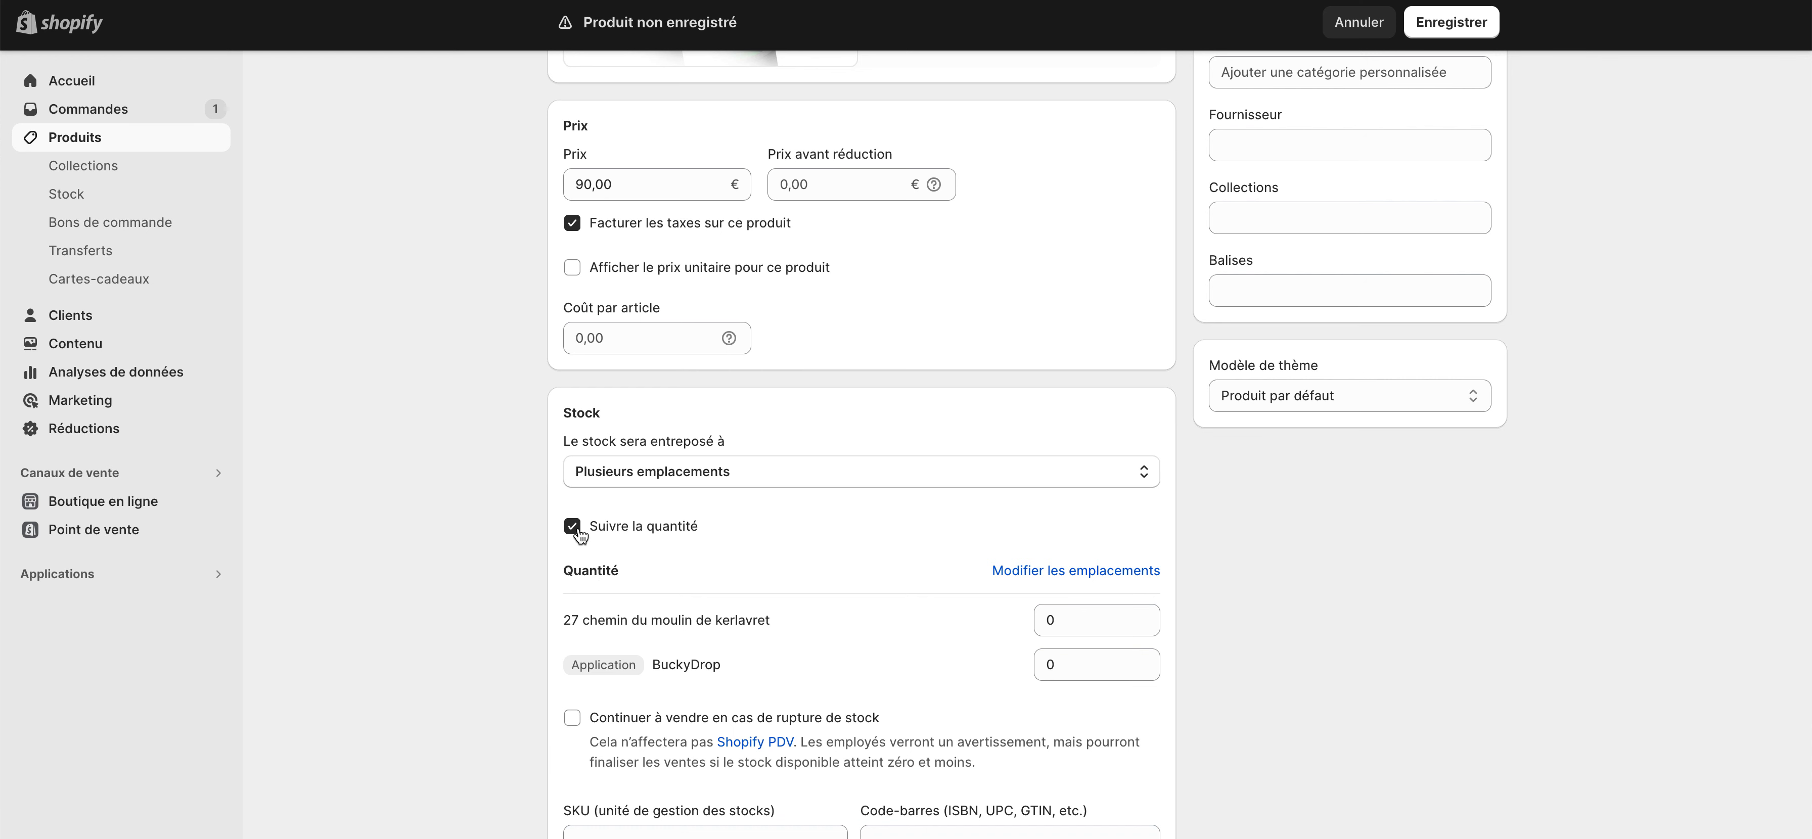
left_click(572, 527)
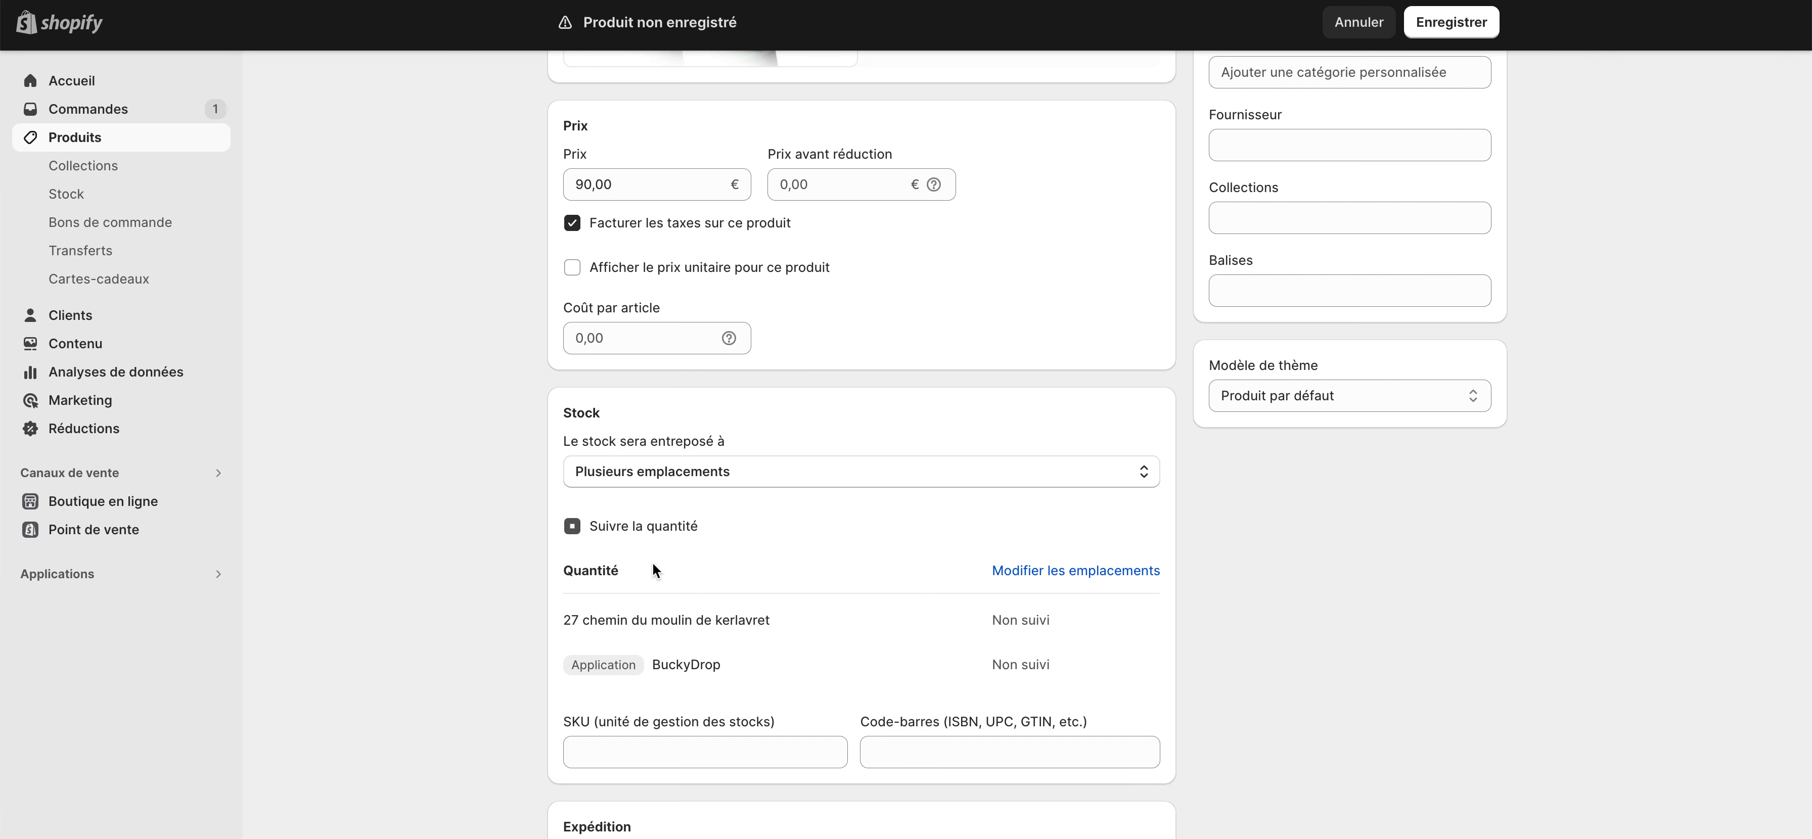
Save the new Binocular product after checking its remaining stock, shipping and variant sections.
scroll(661, 570, "down", 1)
scroll(862, 623, "down", 5)
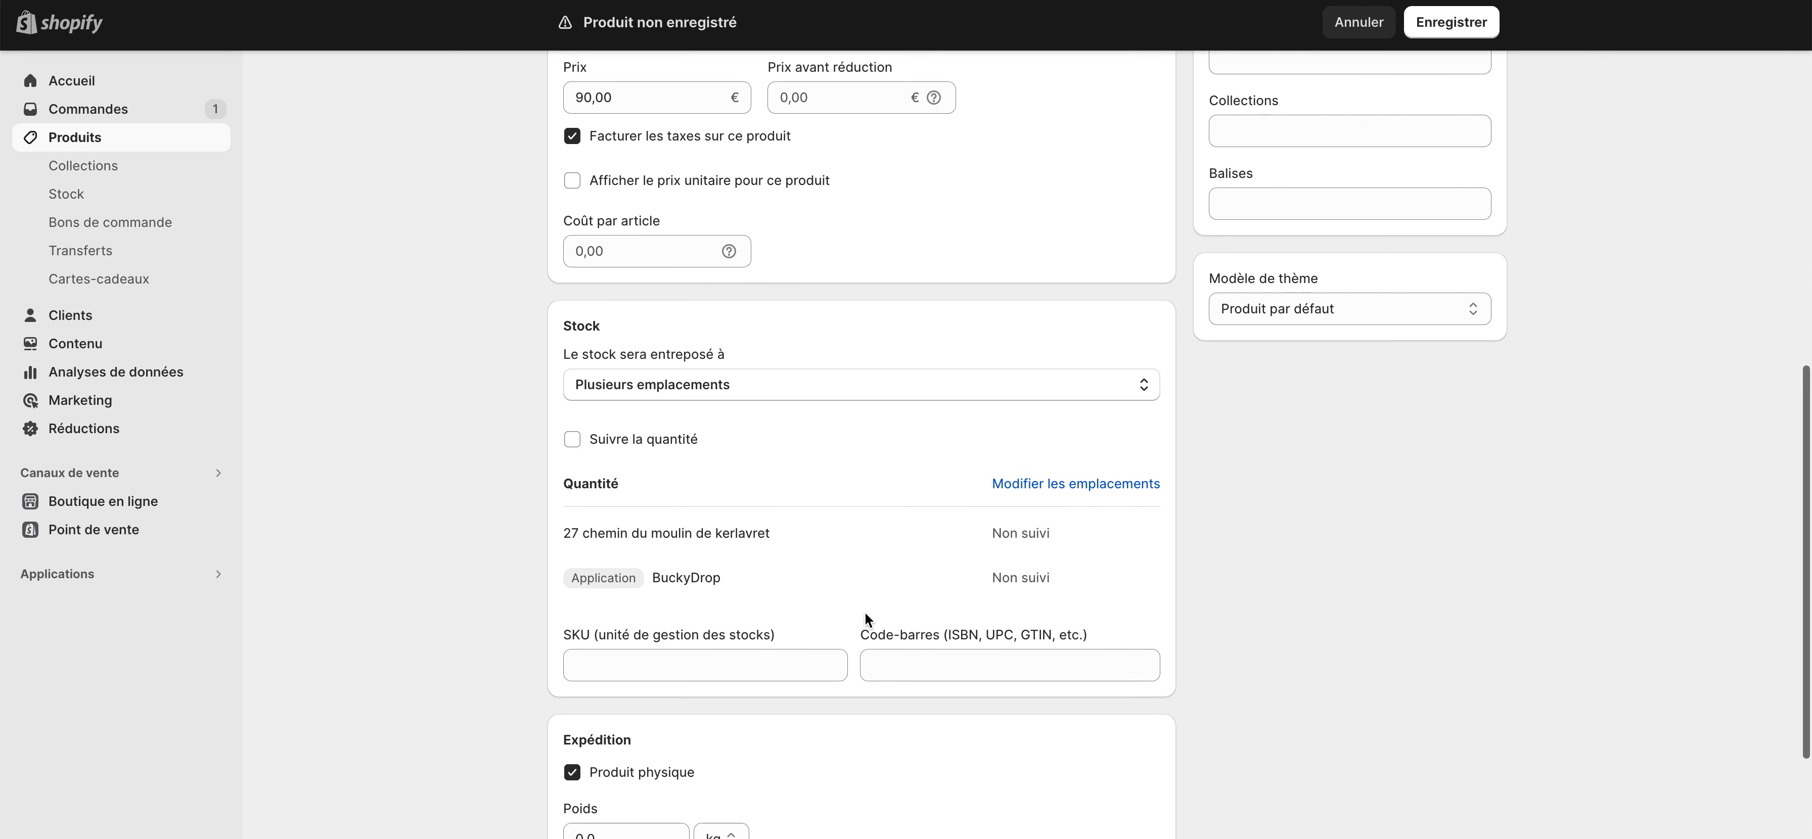
scroll(784, 614, "down", 1)
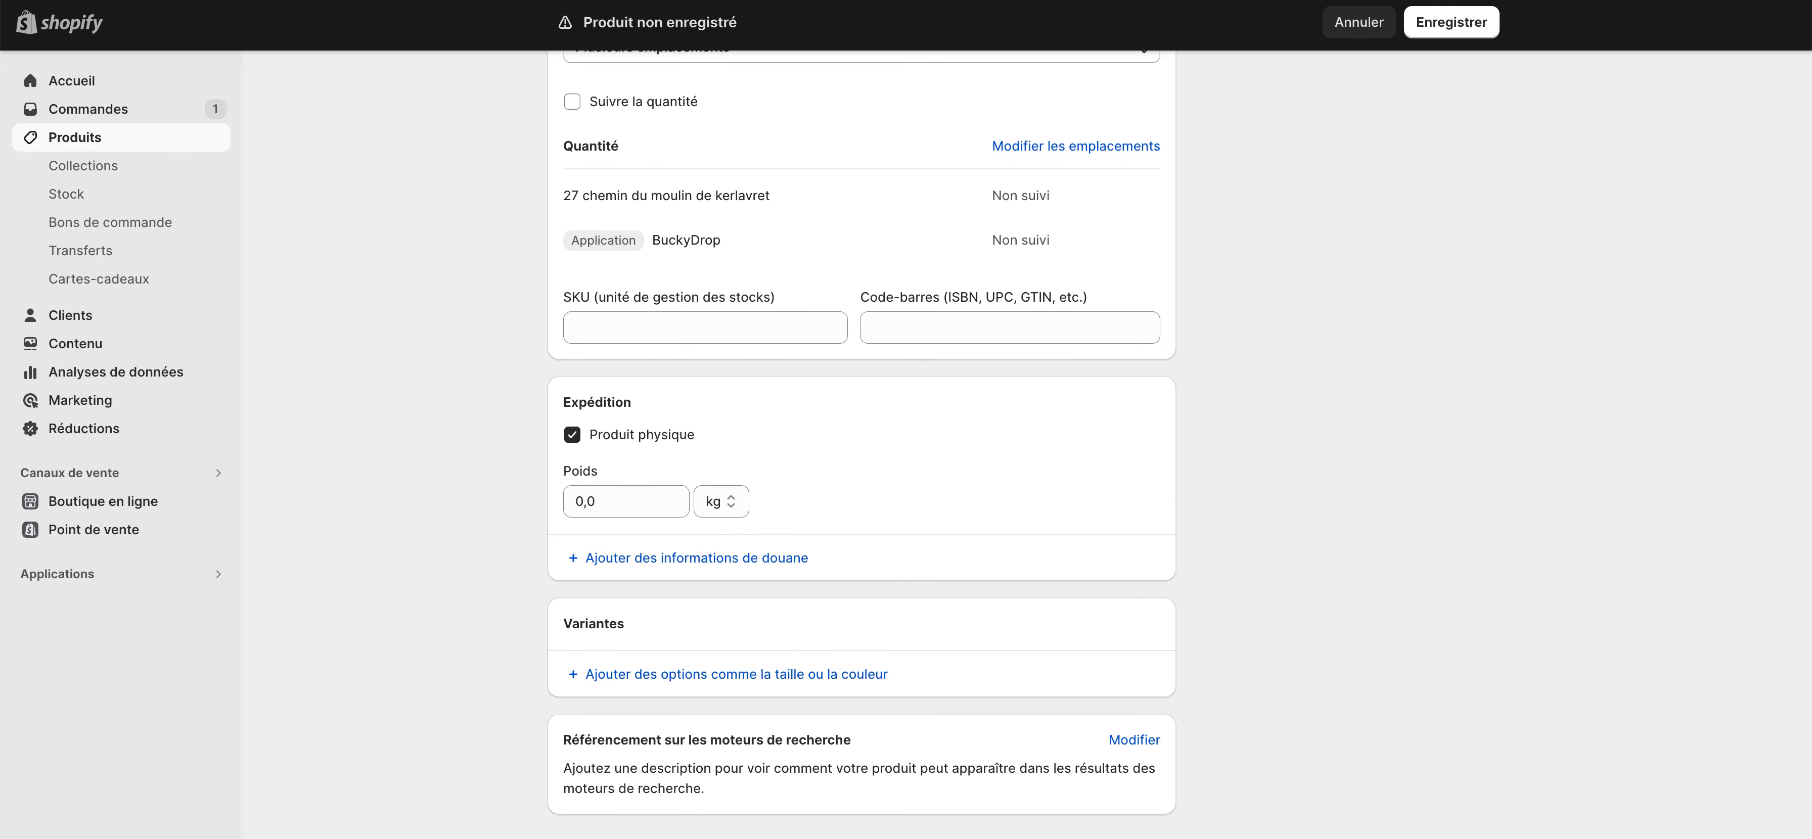
key("ctrl+s")
scroll(1278, 631, "up", 18)
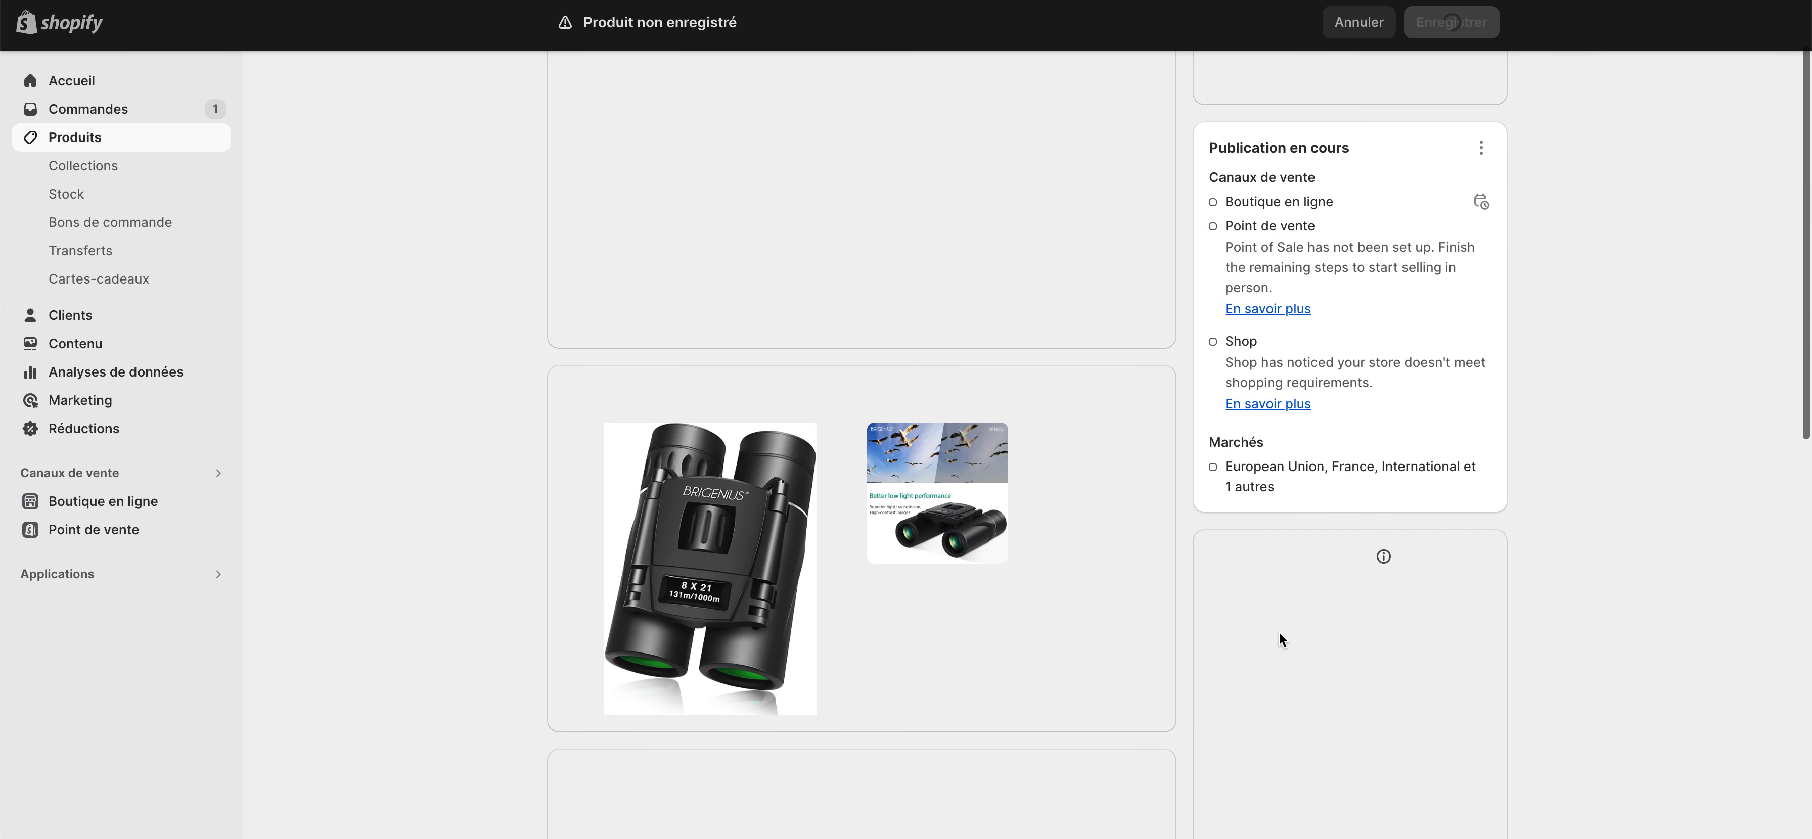
scroll(1279, 631, "up", 2)
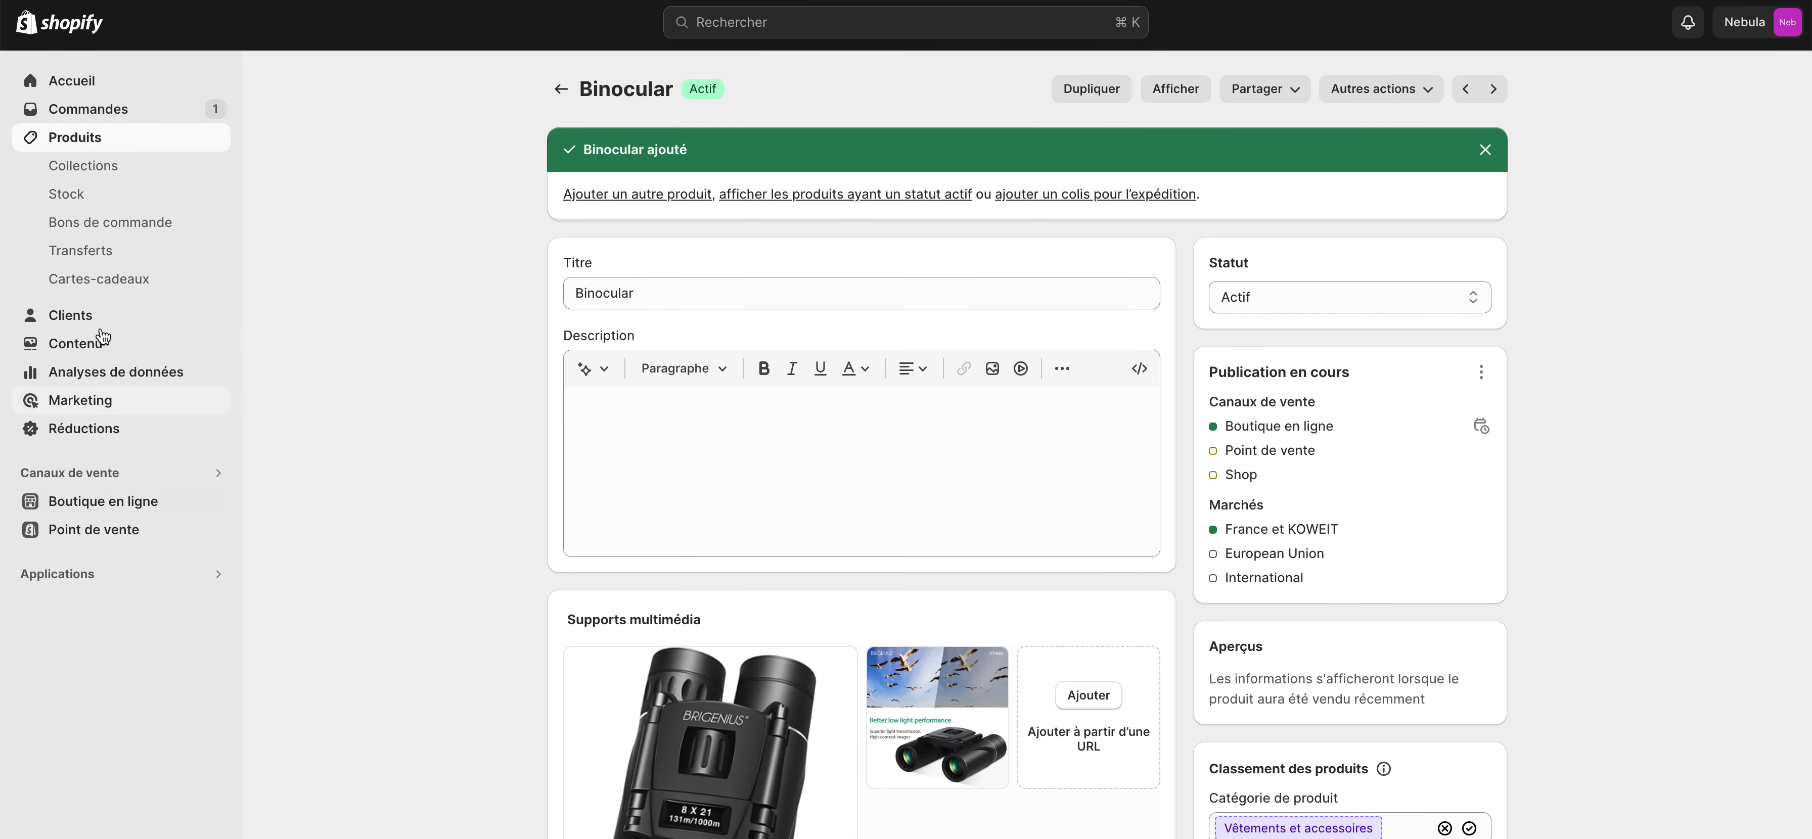
Look up the online store's navigation menus, view Menu Principal briefly and return to the menu list.
left_click(105, 503)
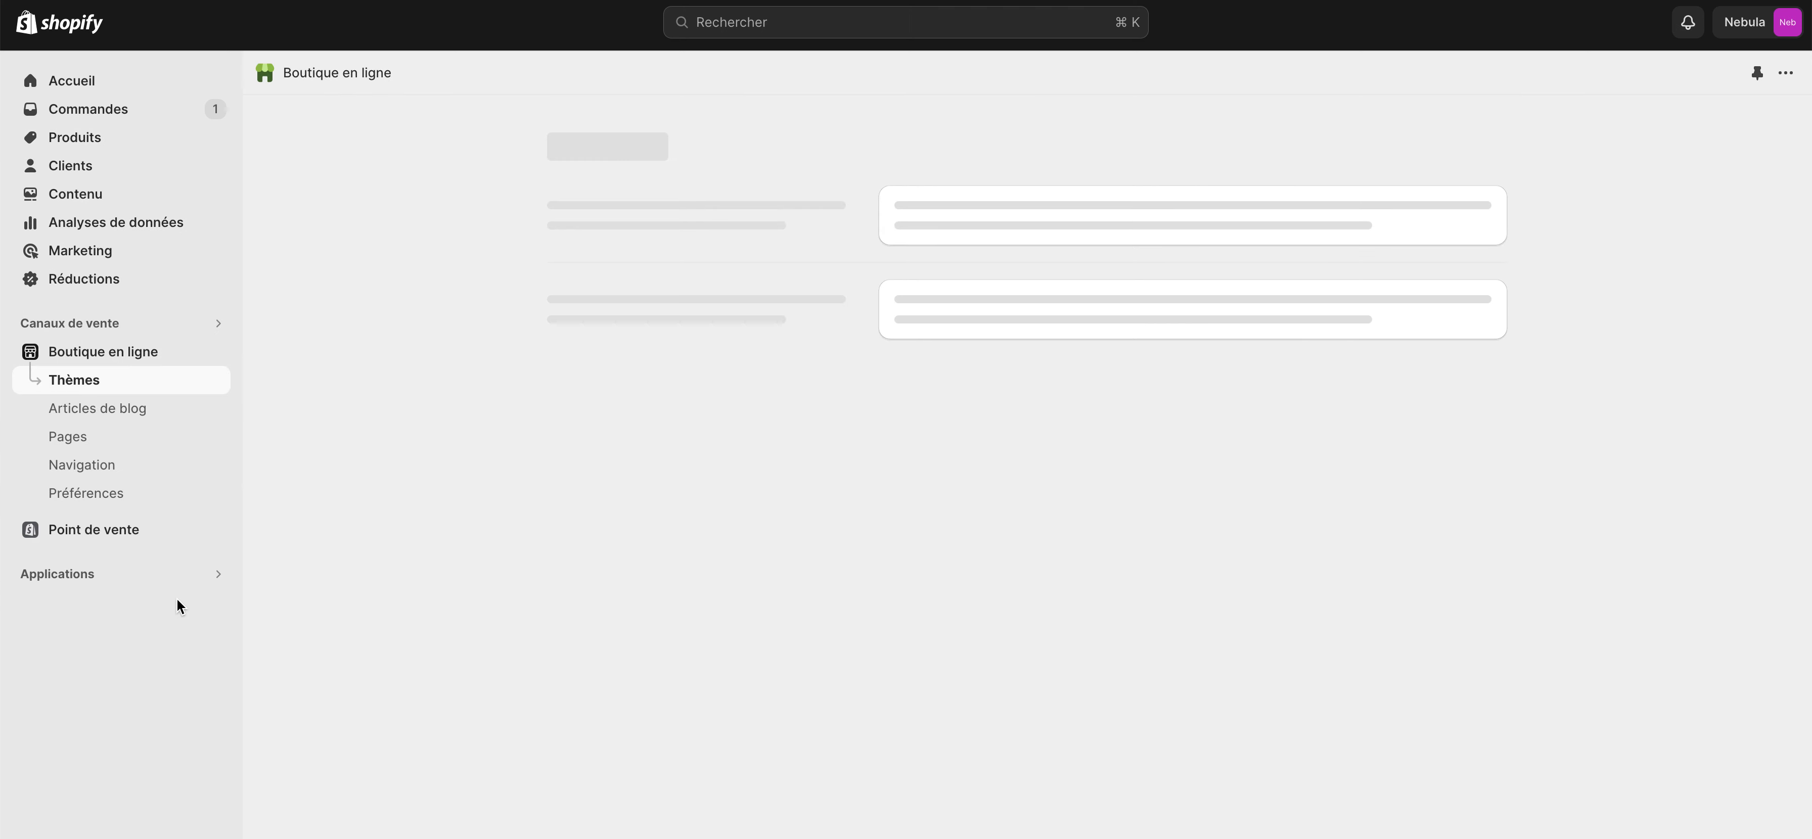
left_click(90, 447)
left_click(84, 476)
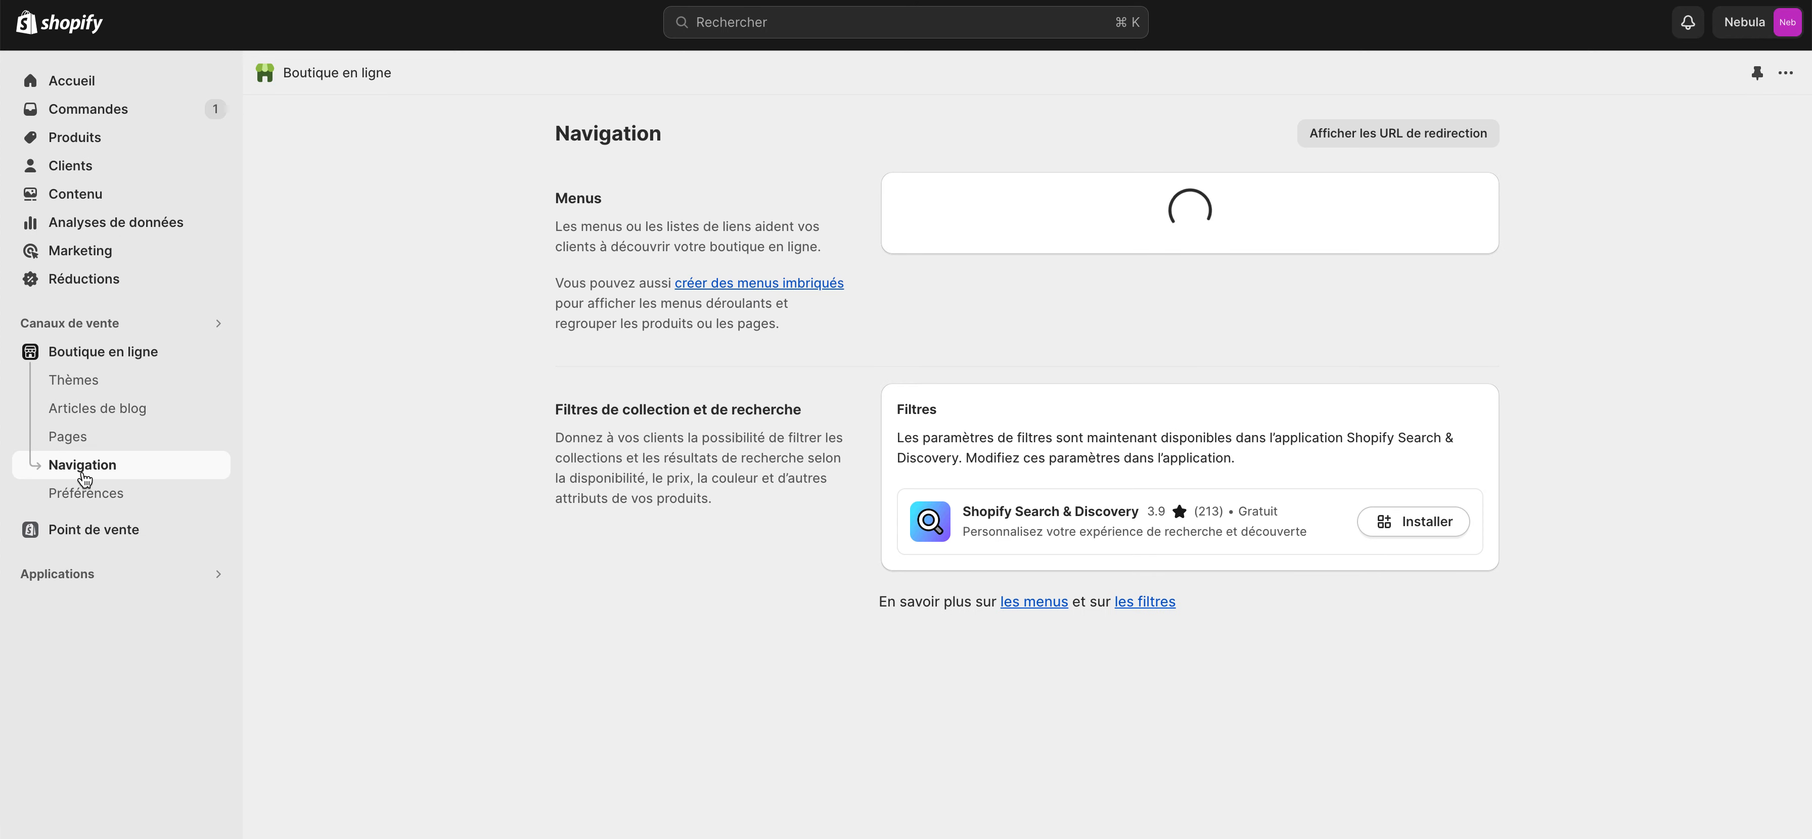
left_click(923, 337)
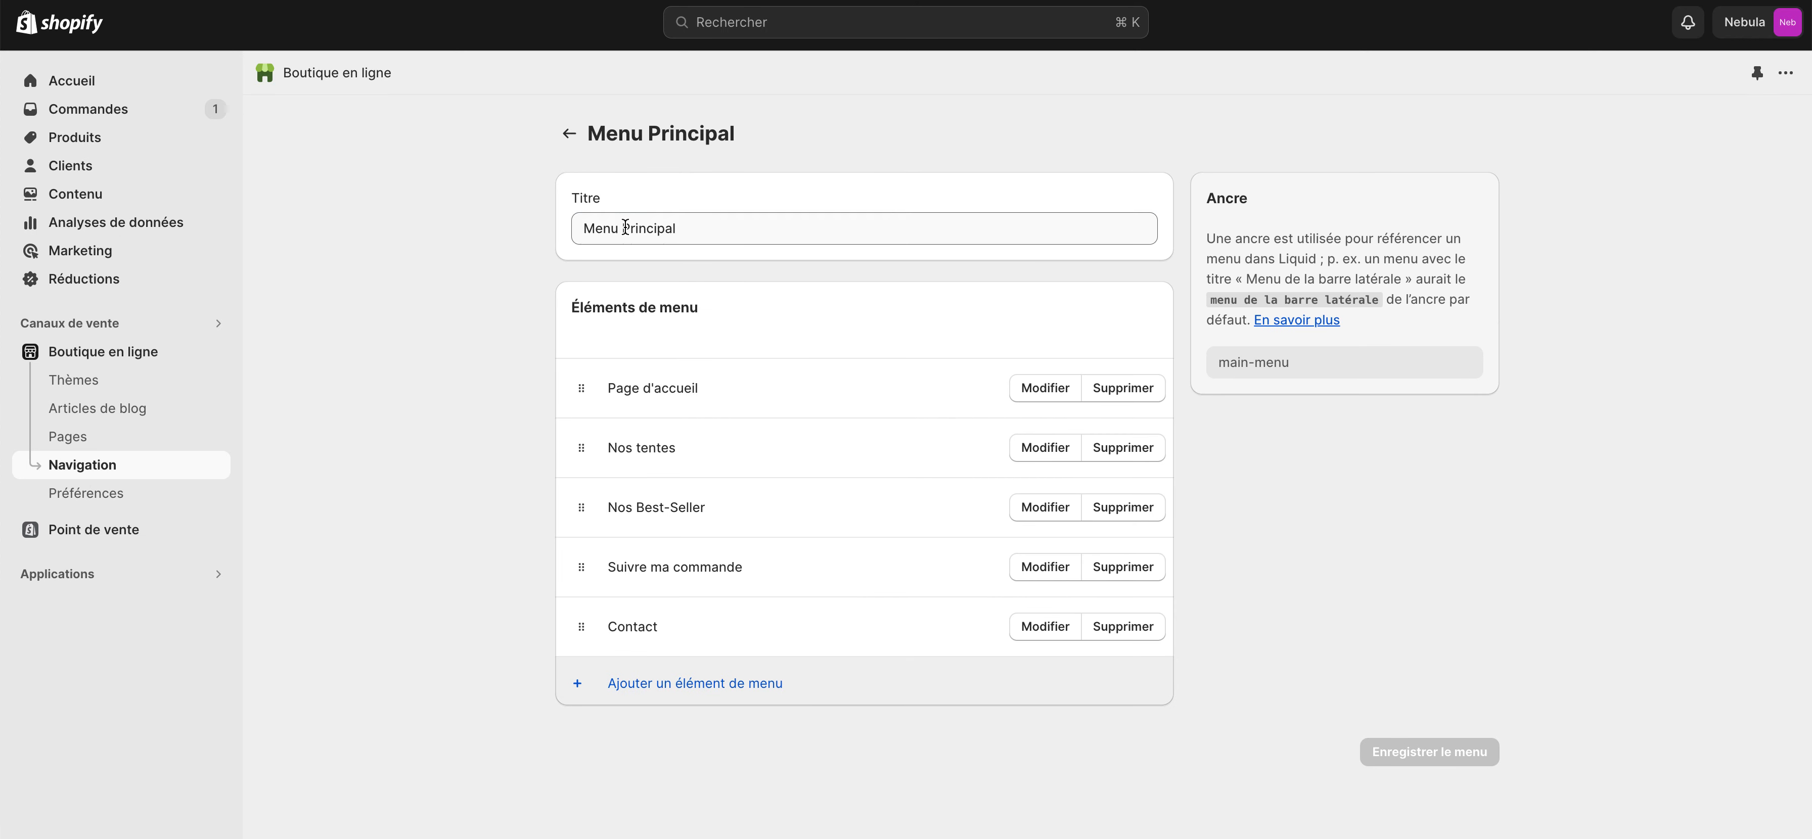
left_click(566, 135)
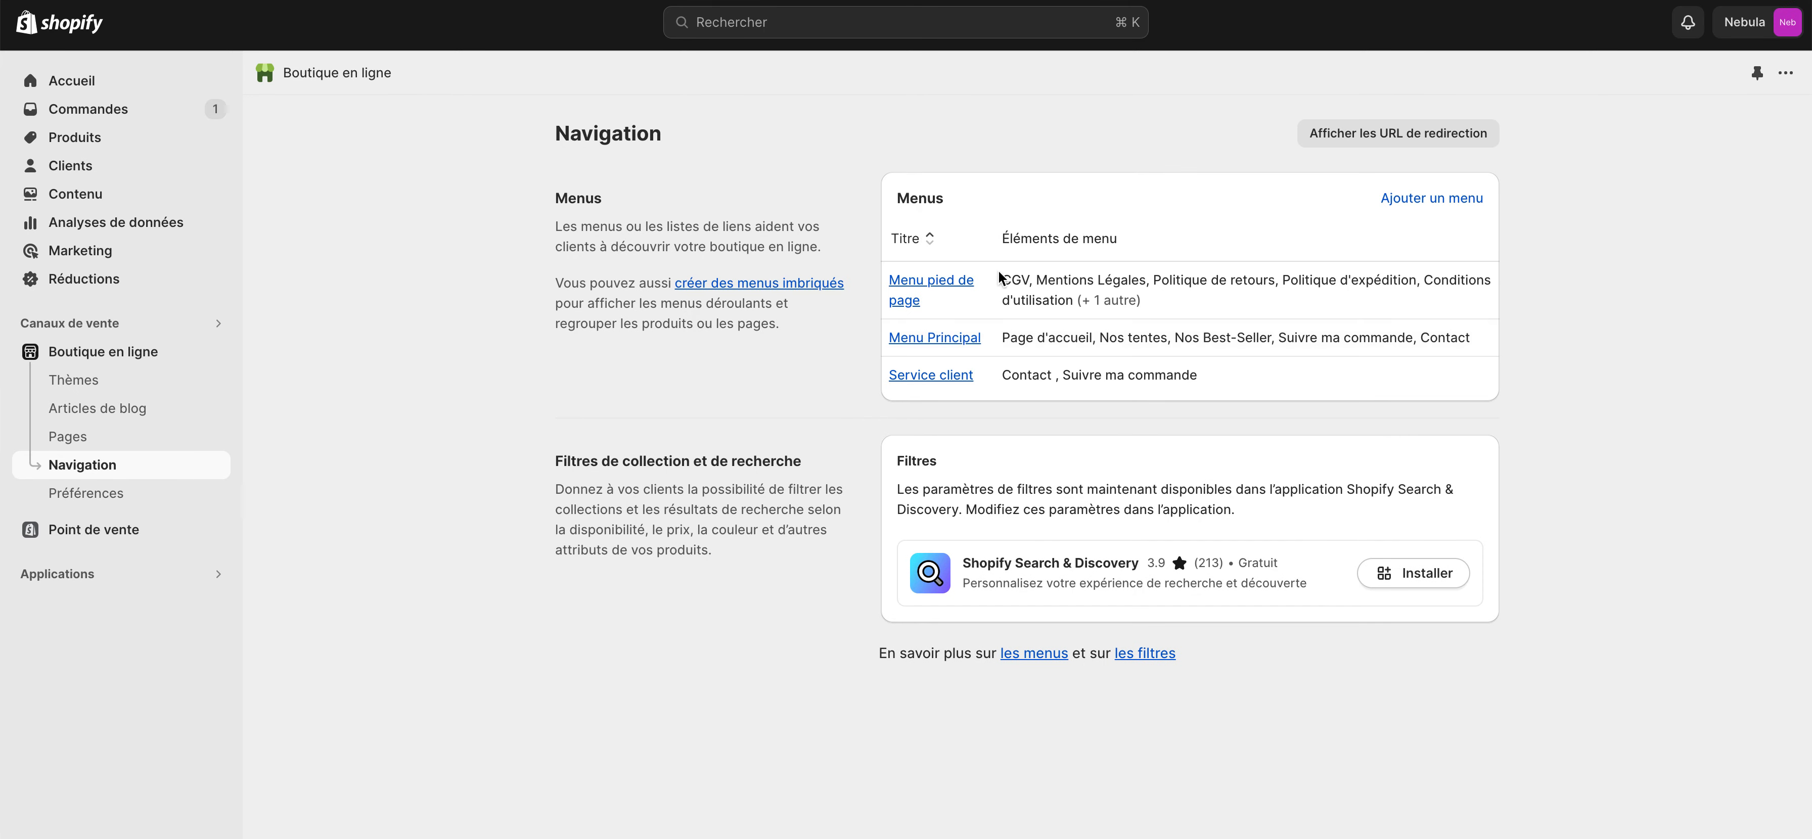
Examine the items of Menu Principal one by one, from Page d'accueil to Contact, and return to the menu list.
left_click(934, 339)
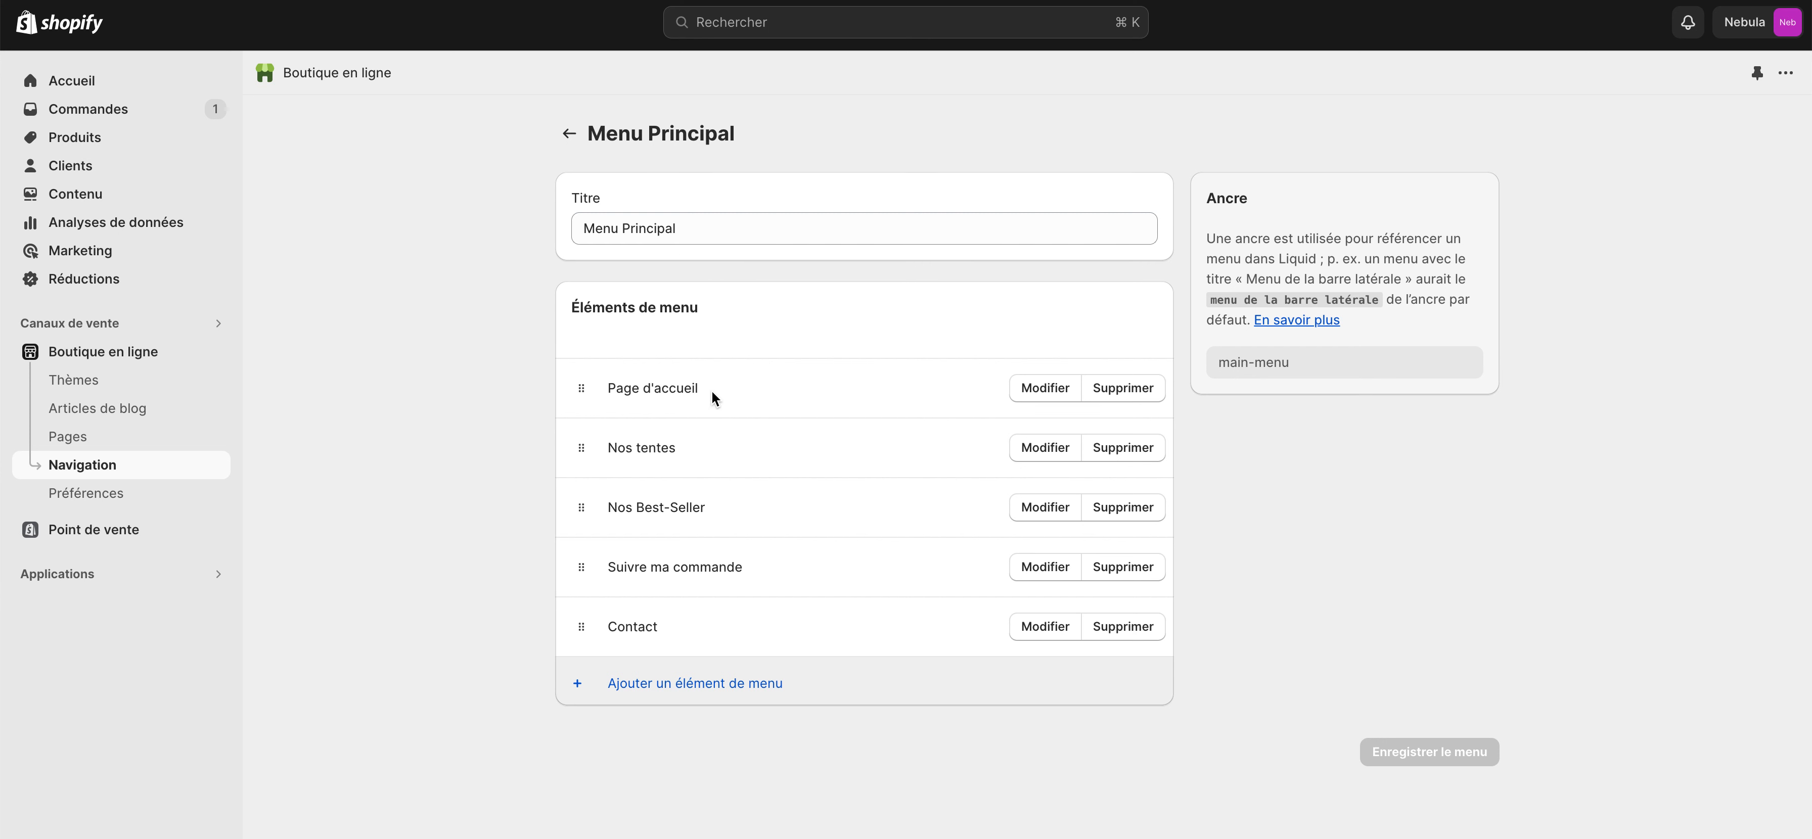
left_click_drag(711, 389, 590, 387)
triple_click(659, 448)
left_click(719, 506)
left_click_drag(748, 566, 604, 555)
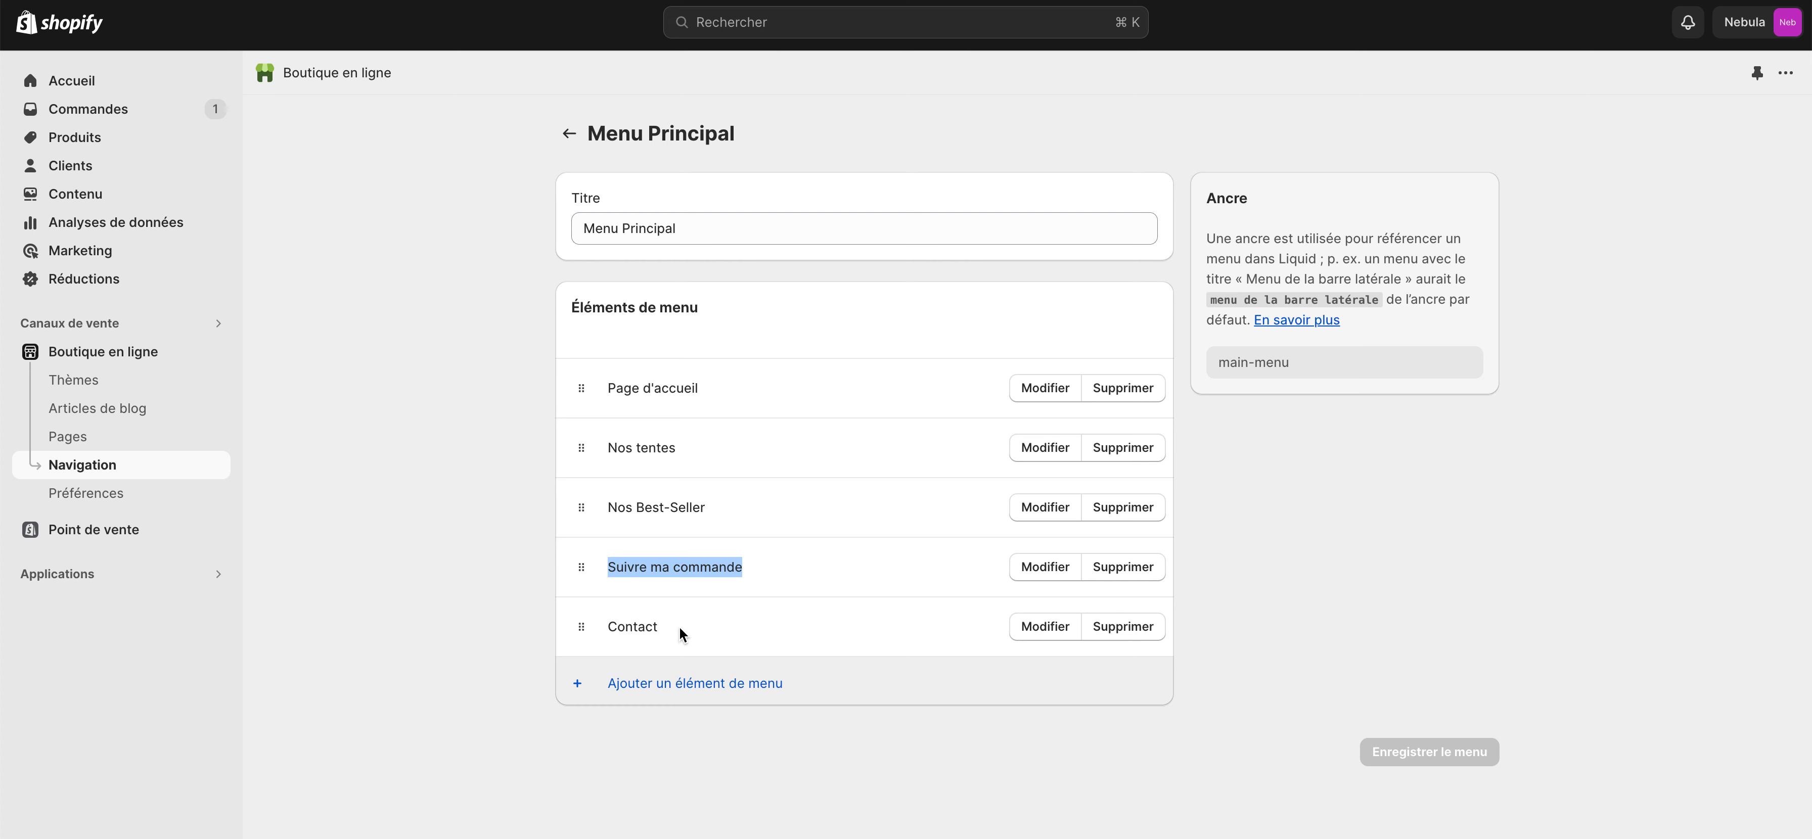
left_click_drag(679, 632, 546, 626)
left_click(521, 608)
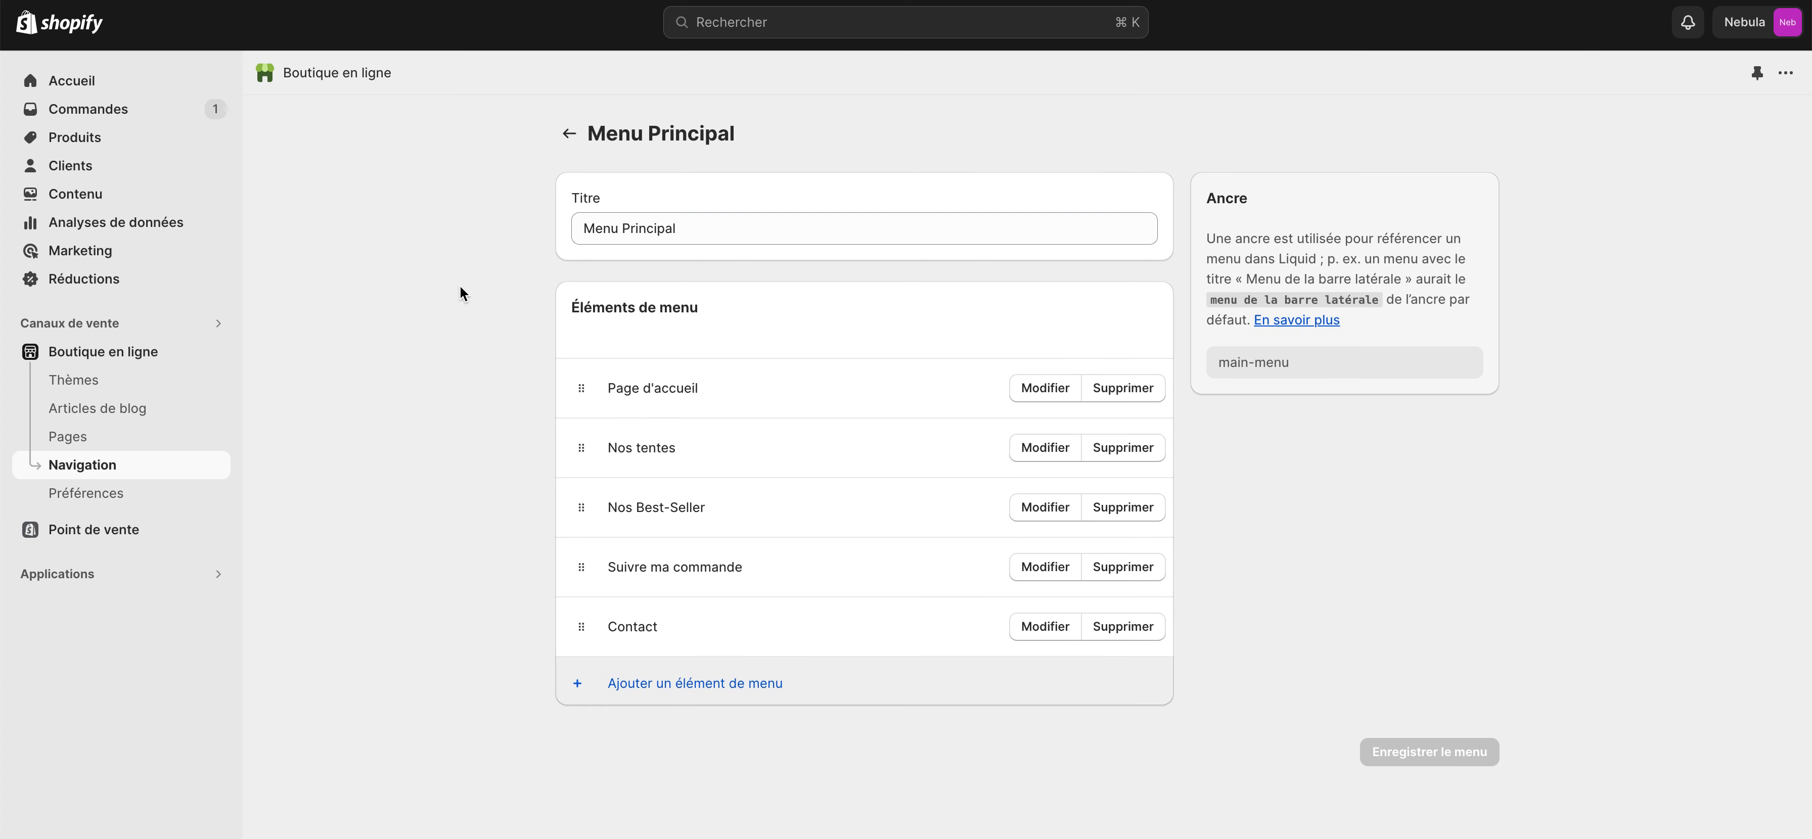
left_click(569, 133)
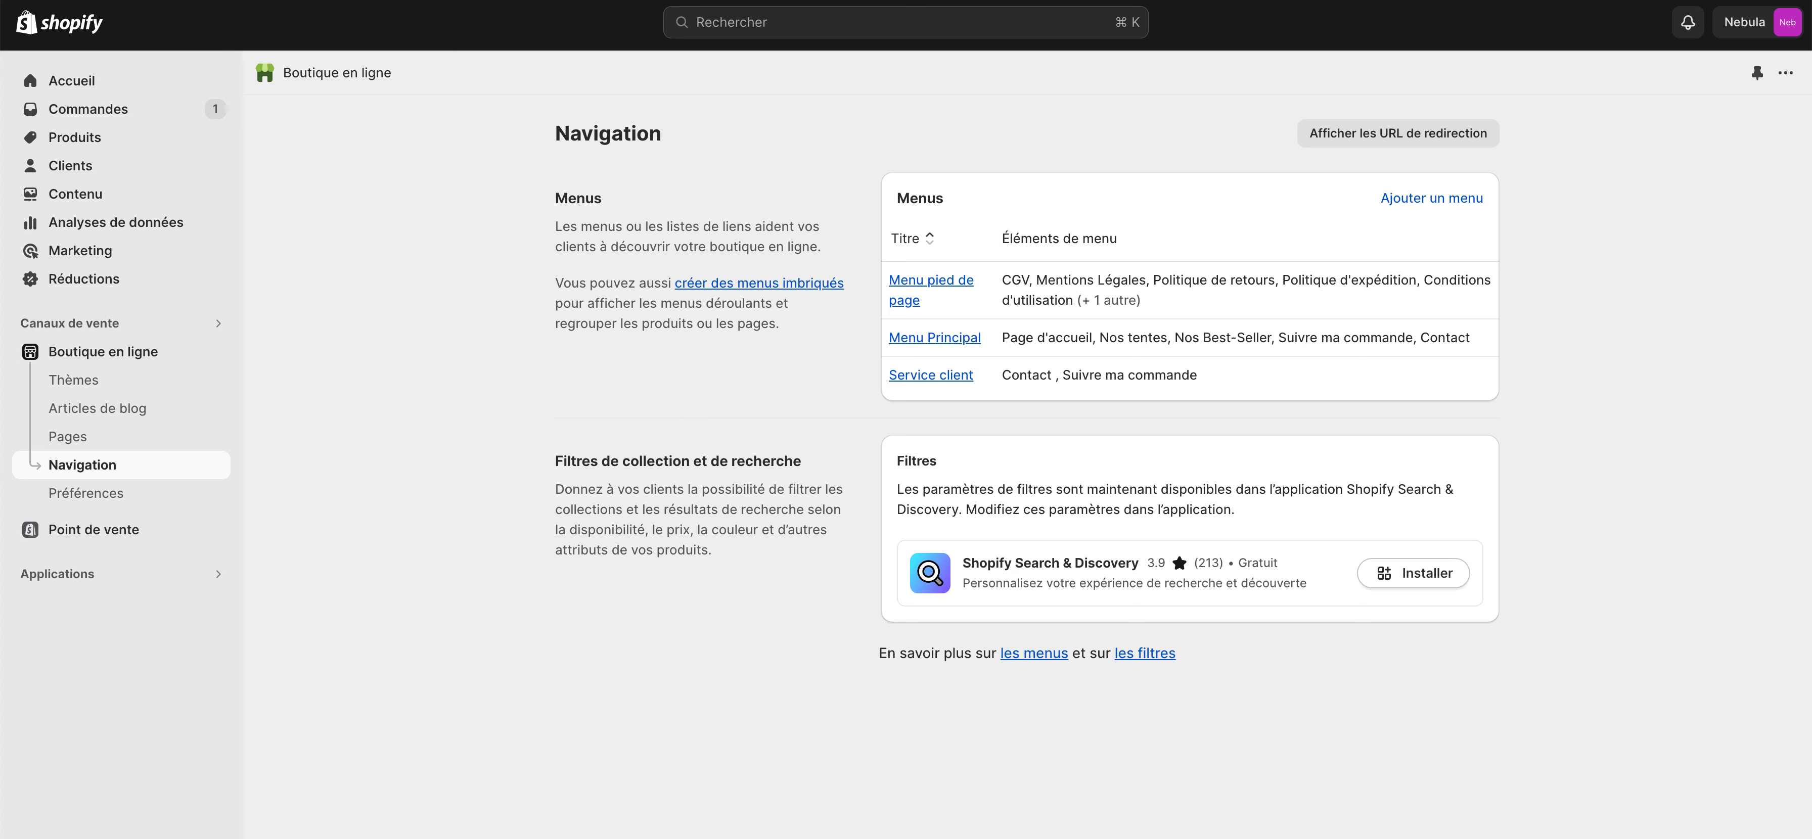
Examine the payment methods in the store settings, including Shopify Payments and the additional payment options.
left_click(77, 837)
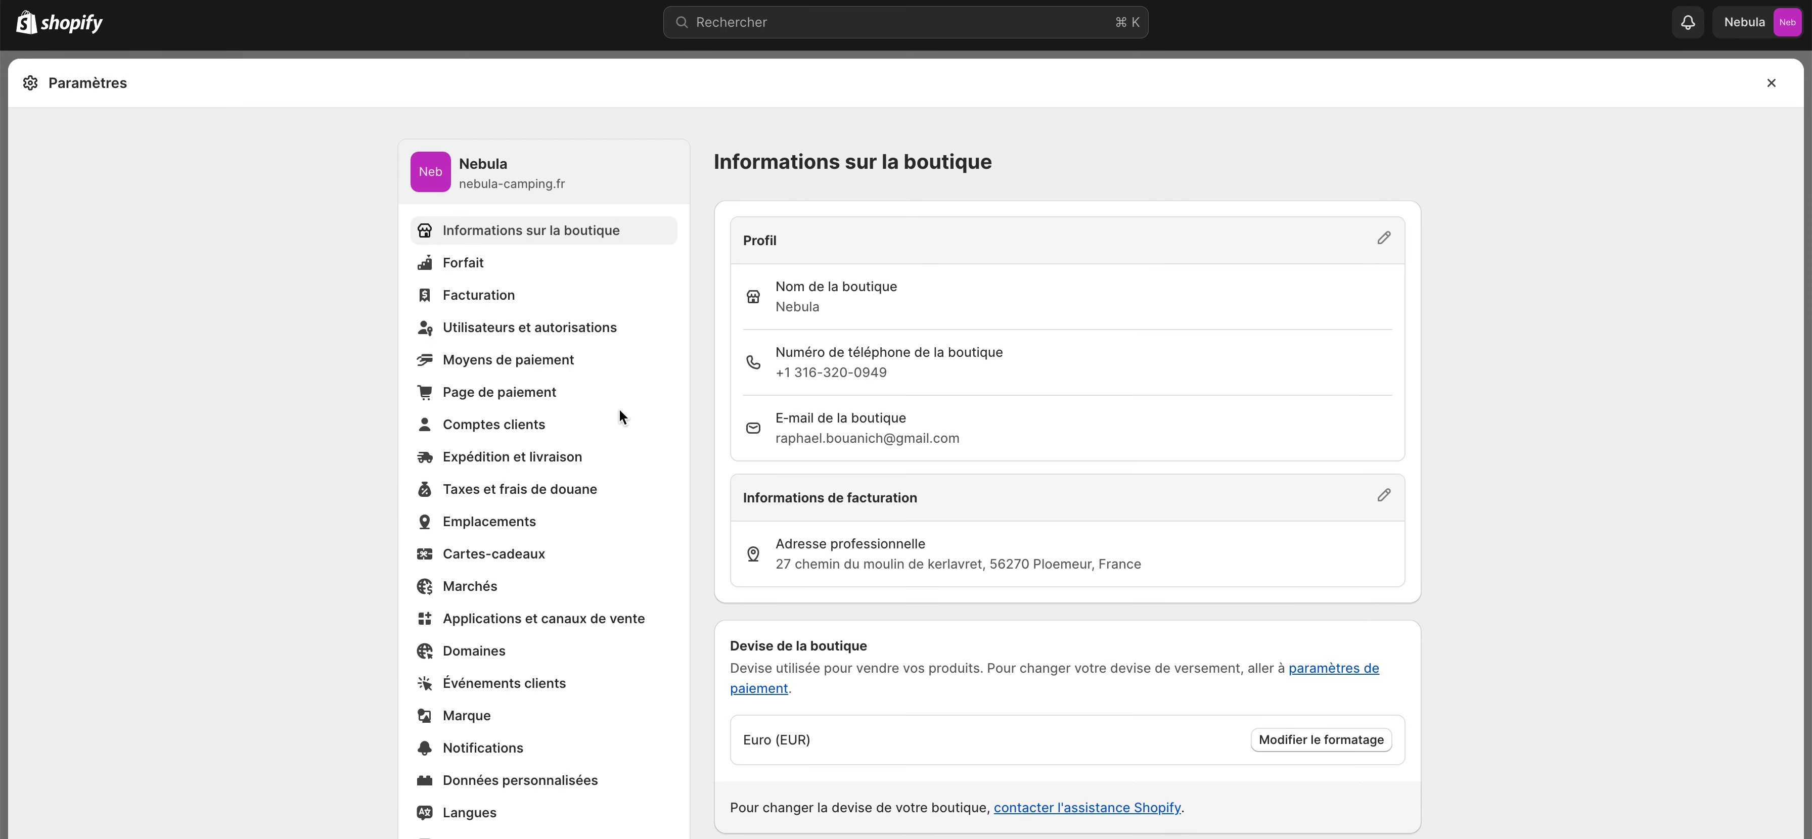
left_click(605, 360)
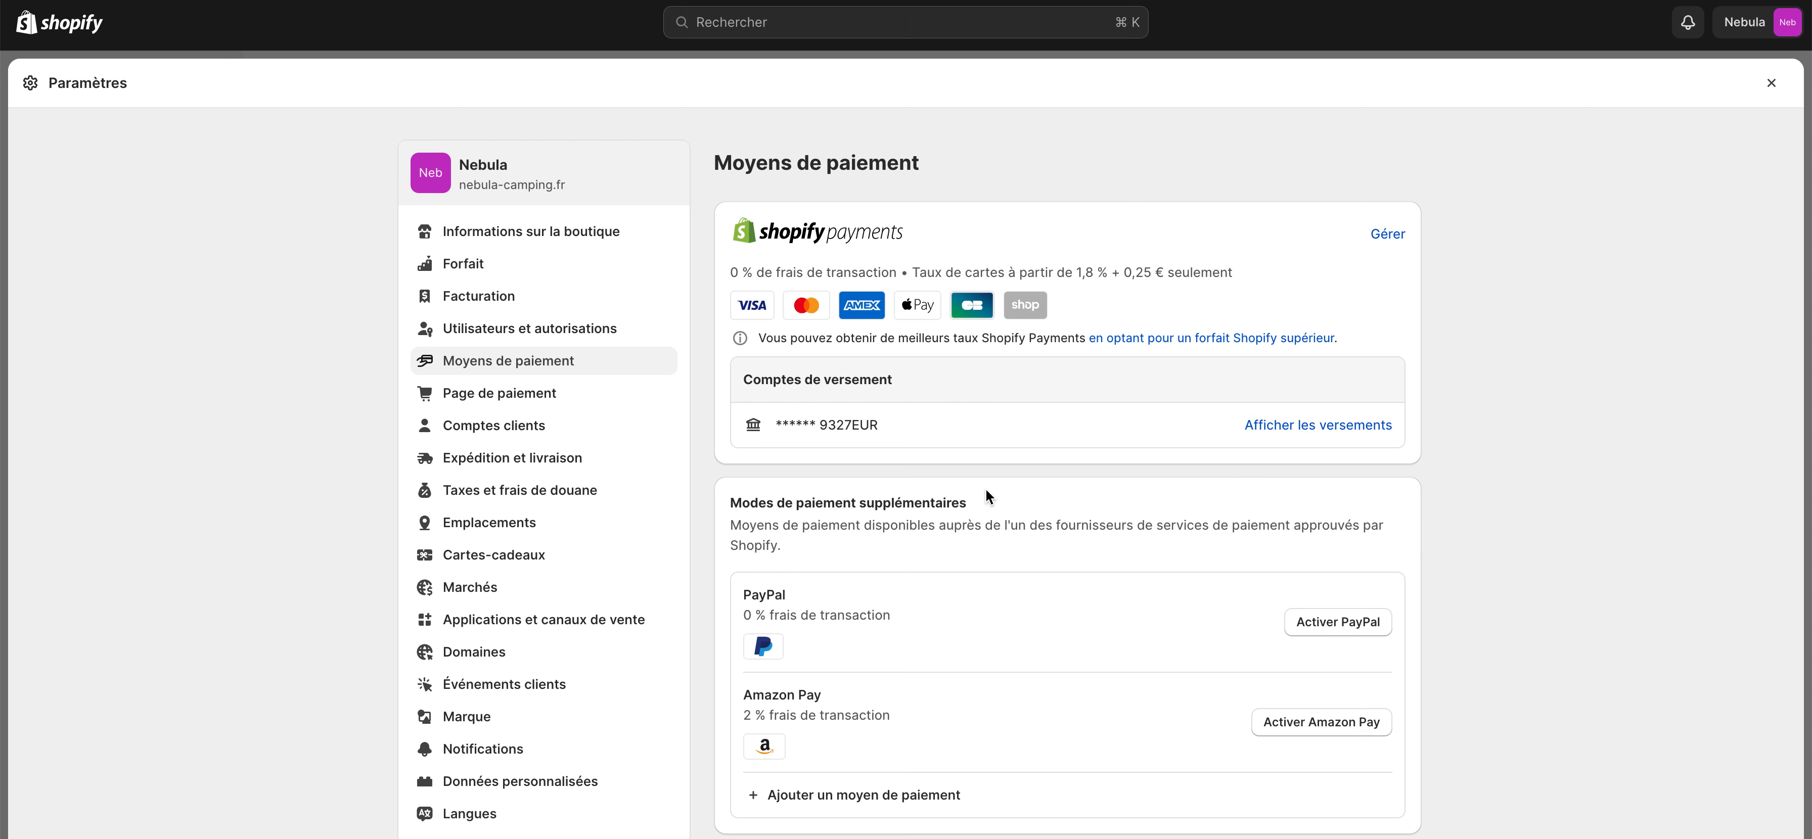
scroll(532, 555, "down", 5)
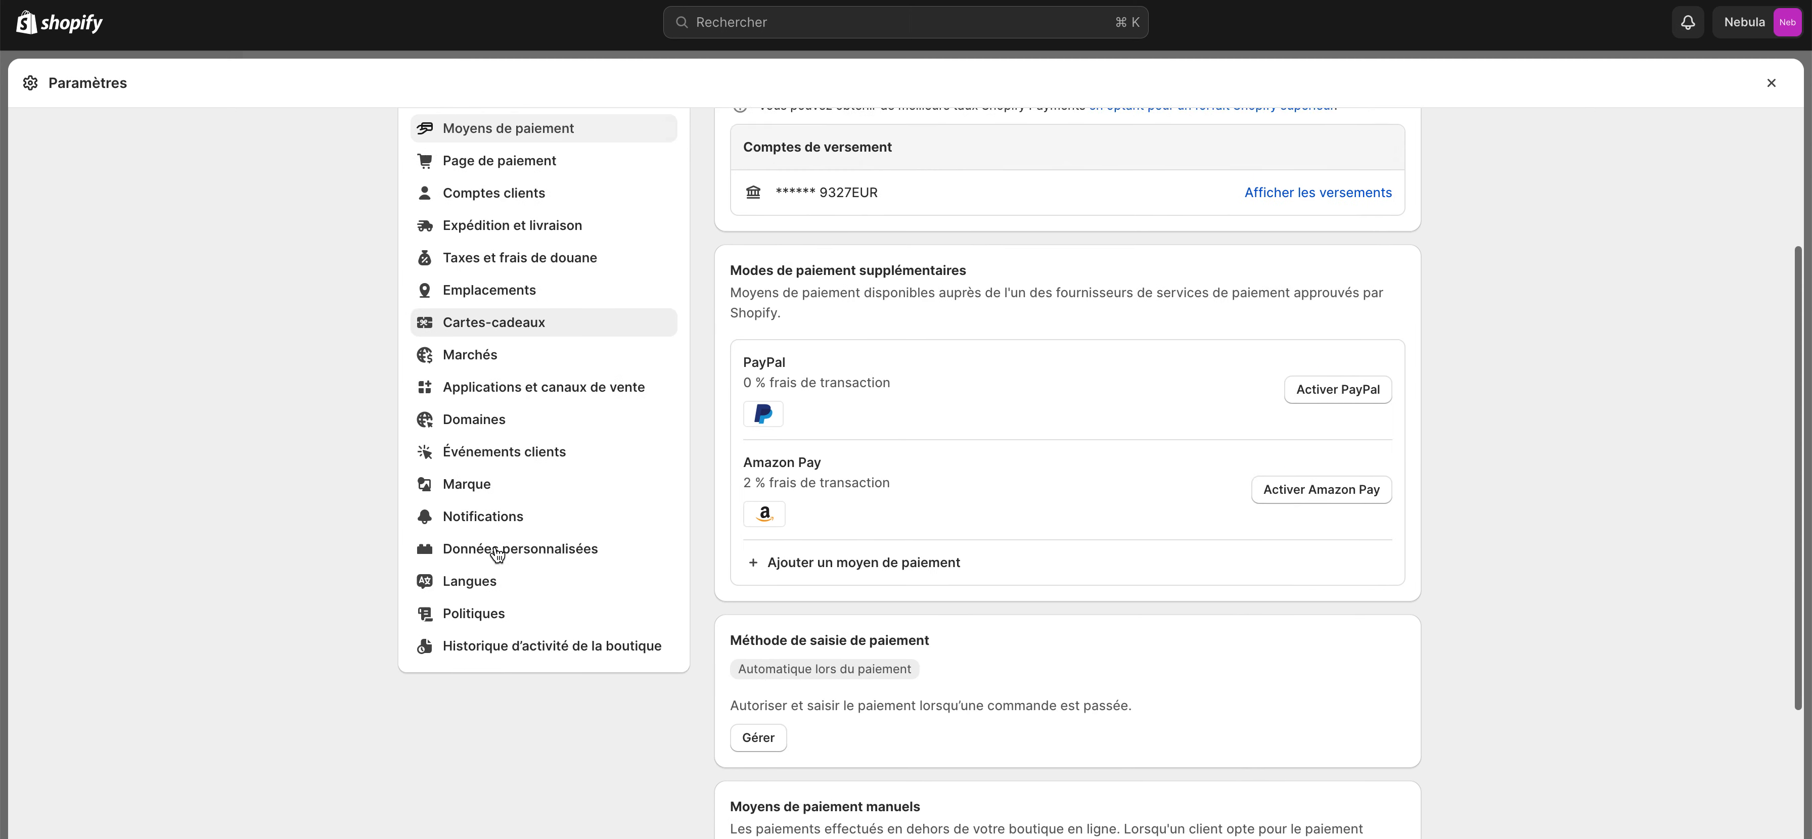
scroll(505, 355, "up", 4)
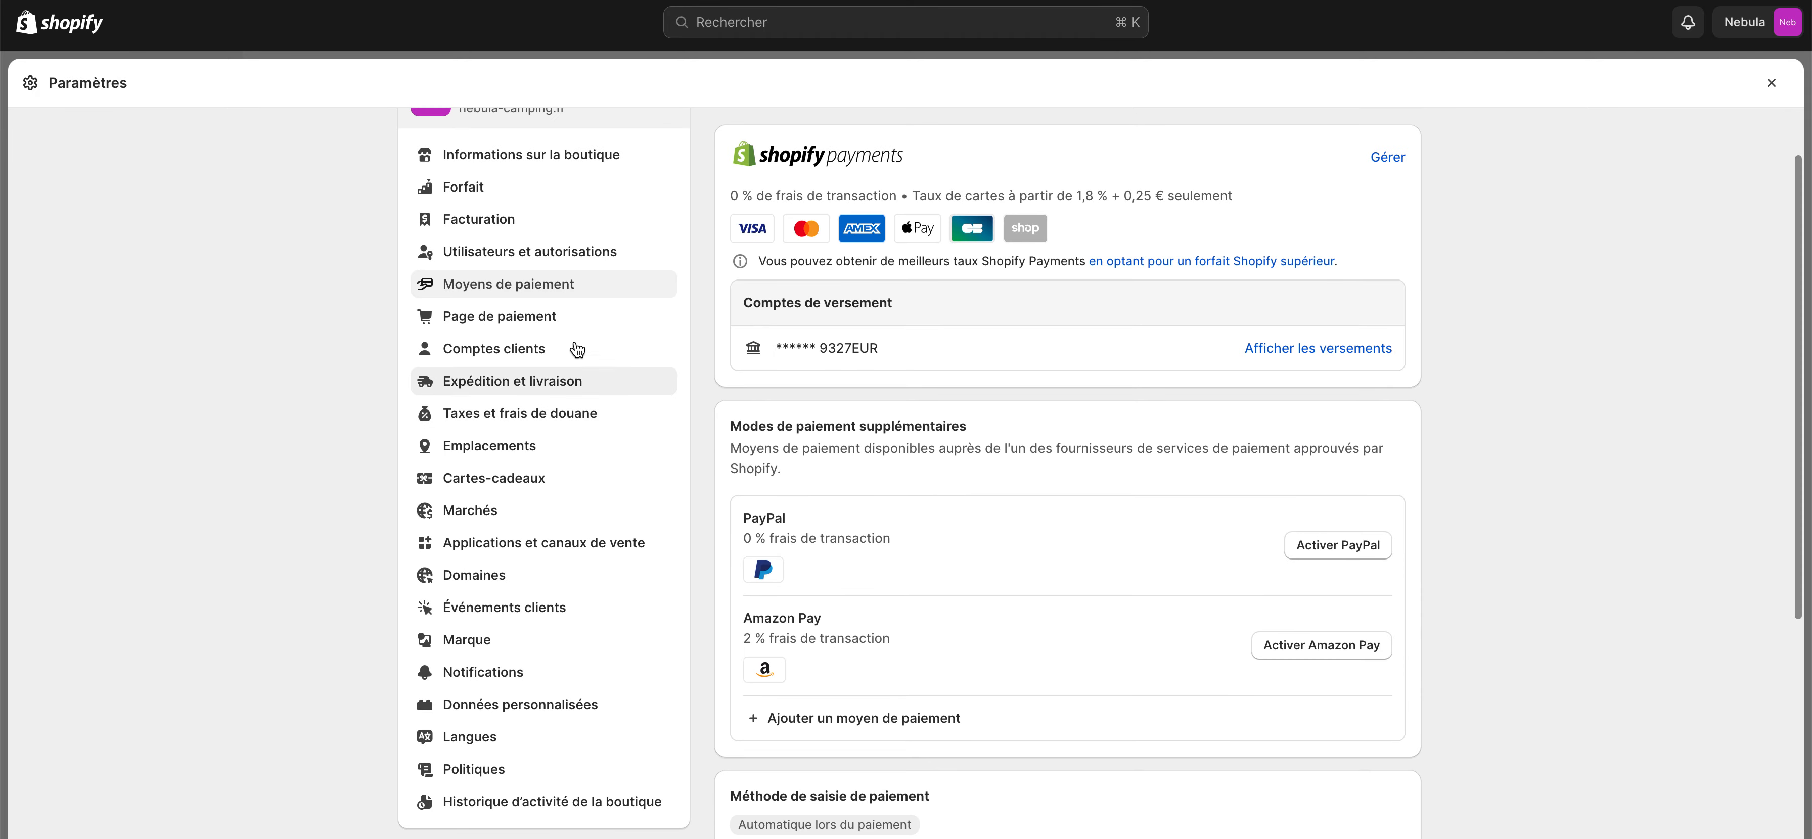
scroll(578, 562, "down", 1)
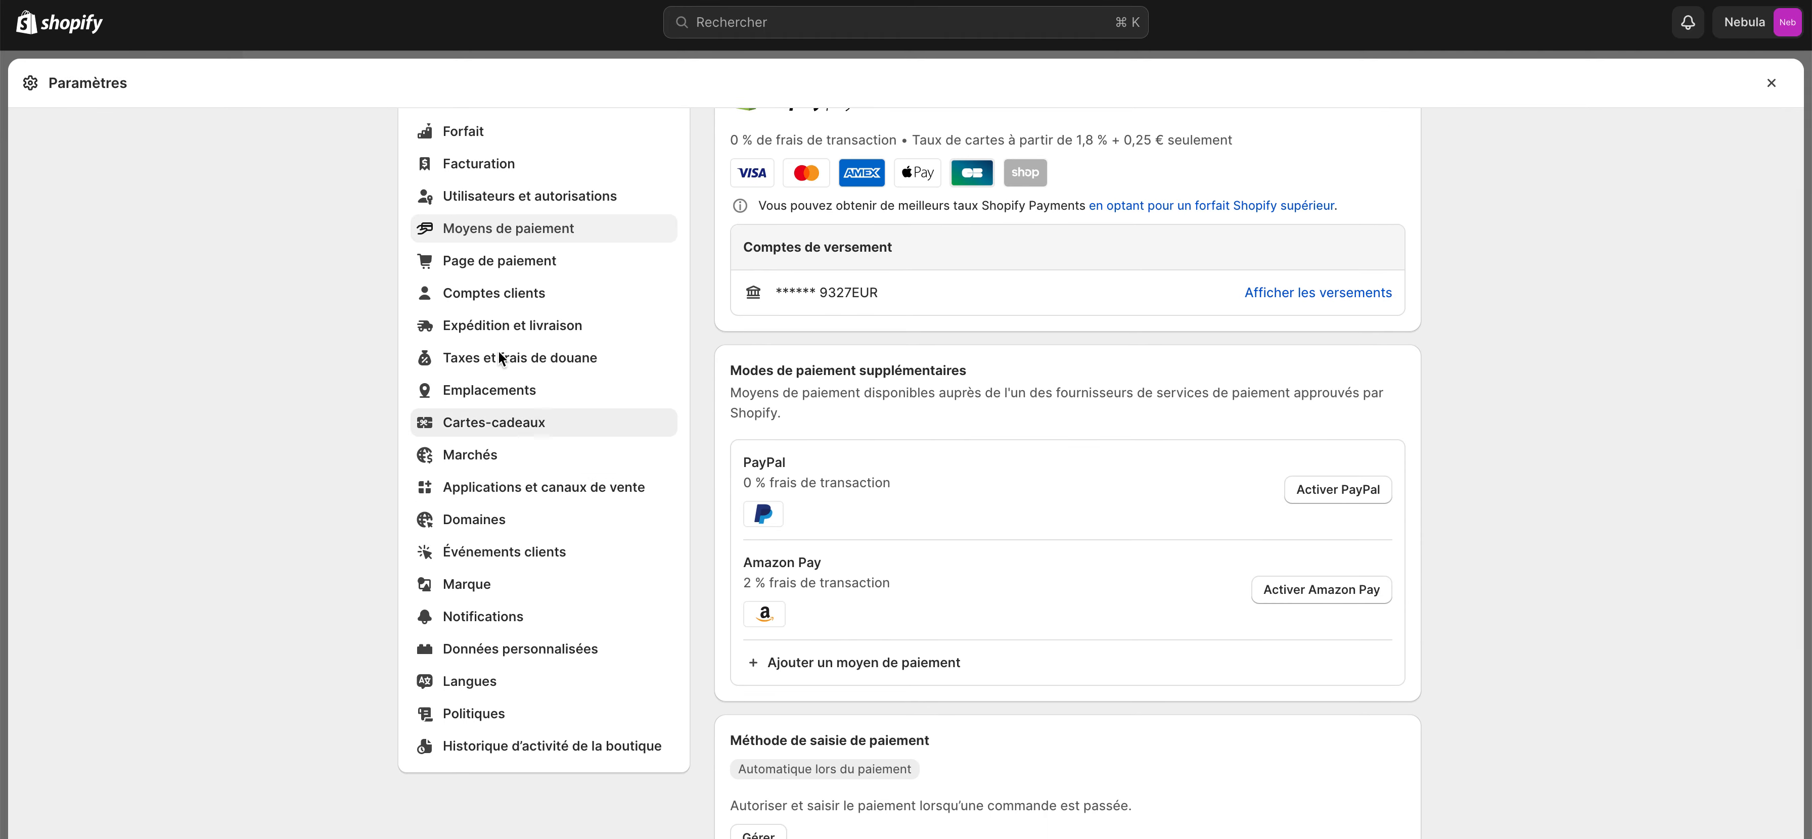
Examine the checkout page settings, from customer contact method to order status scripts and checkout language, and close the store settings.
left_click(526, 260)
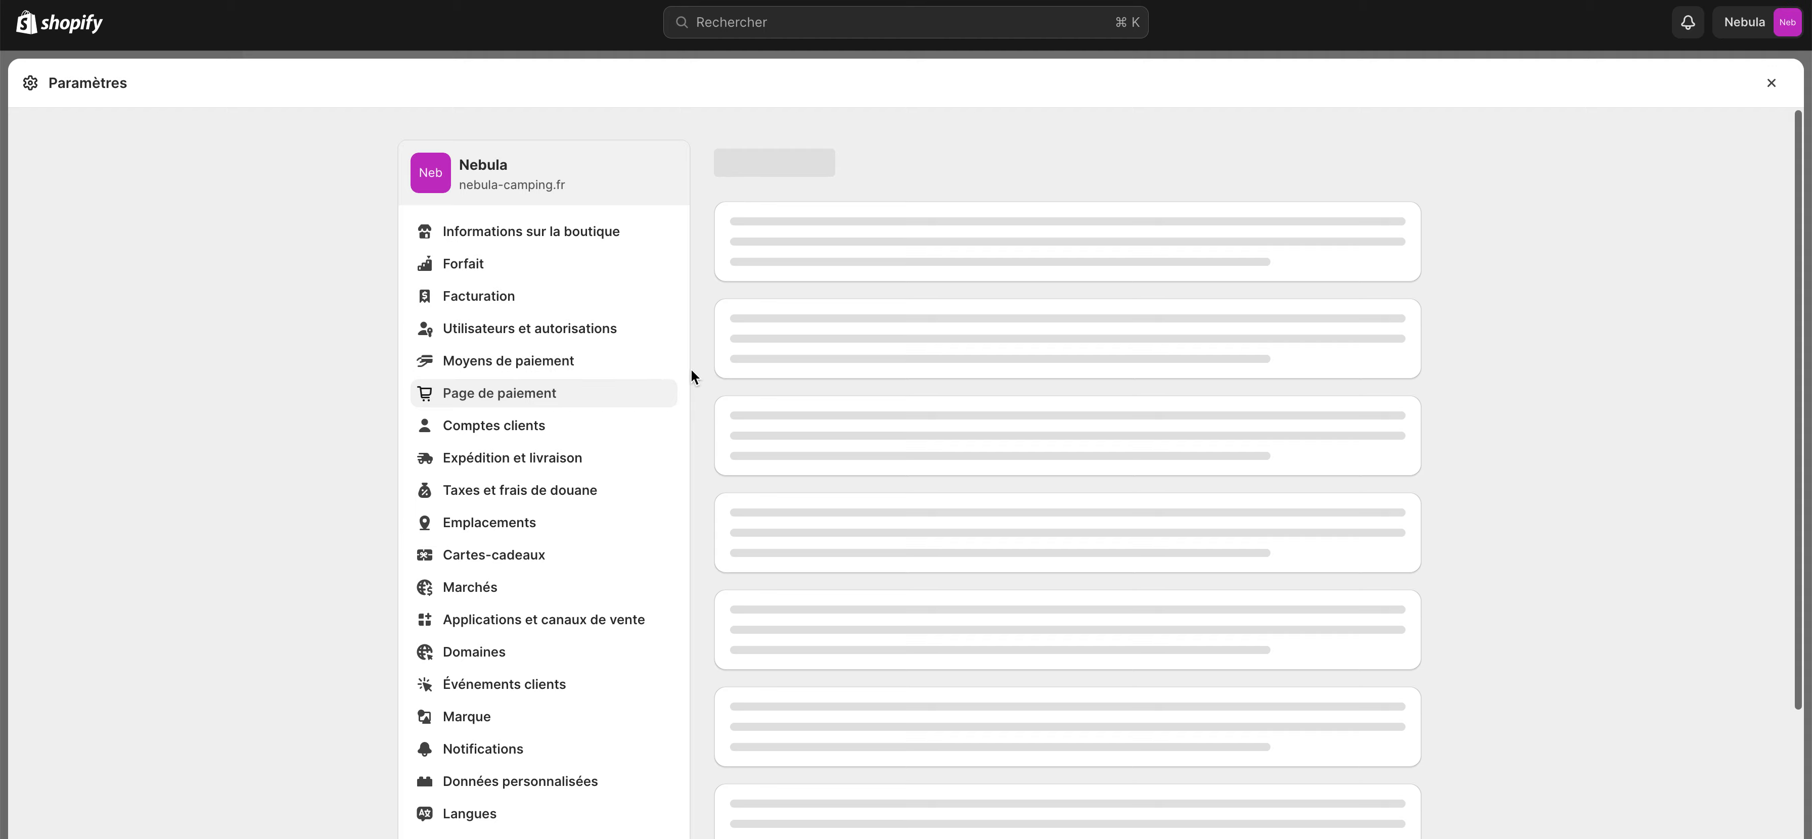
scroll(852, 427, "down", 4)
scroll(852, 427, "up", 2)
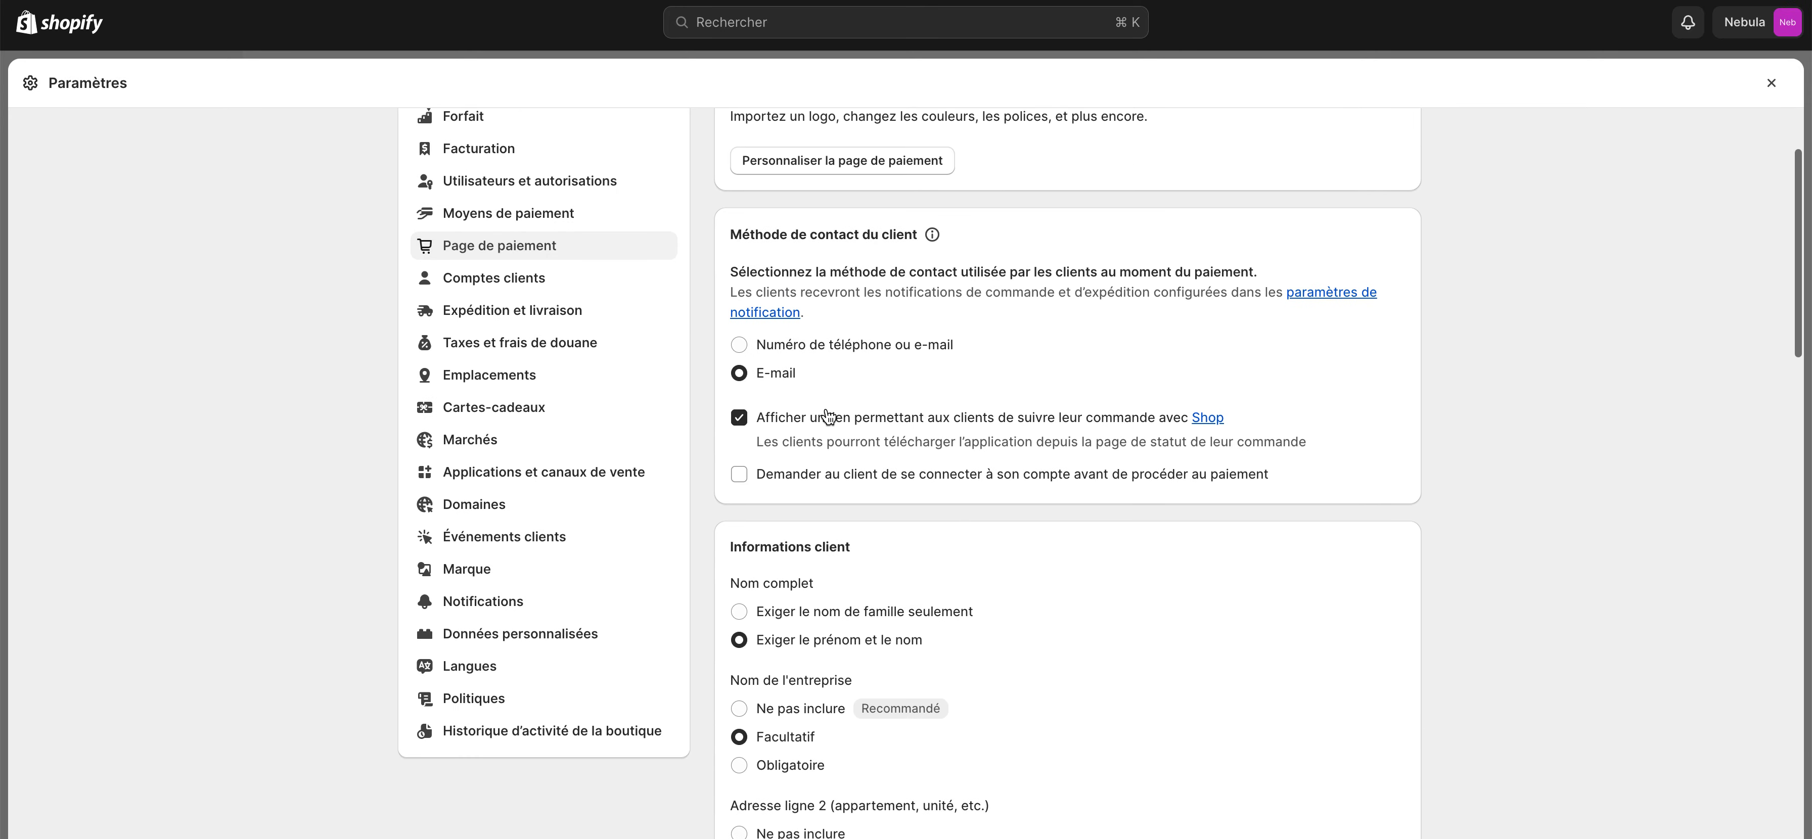
scroll(856, 277, "up", 2)
scroll(855, 277, "down", 3)
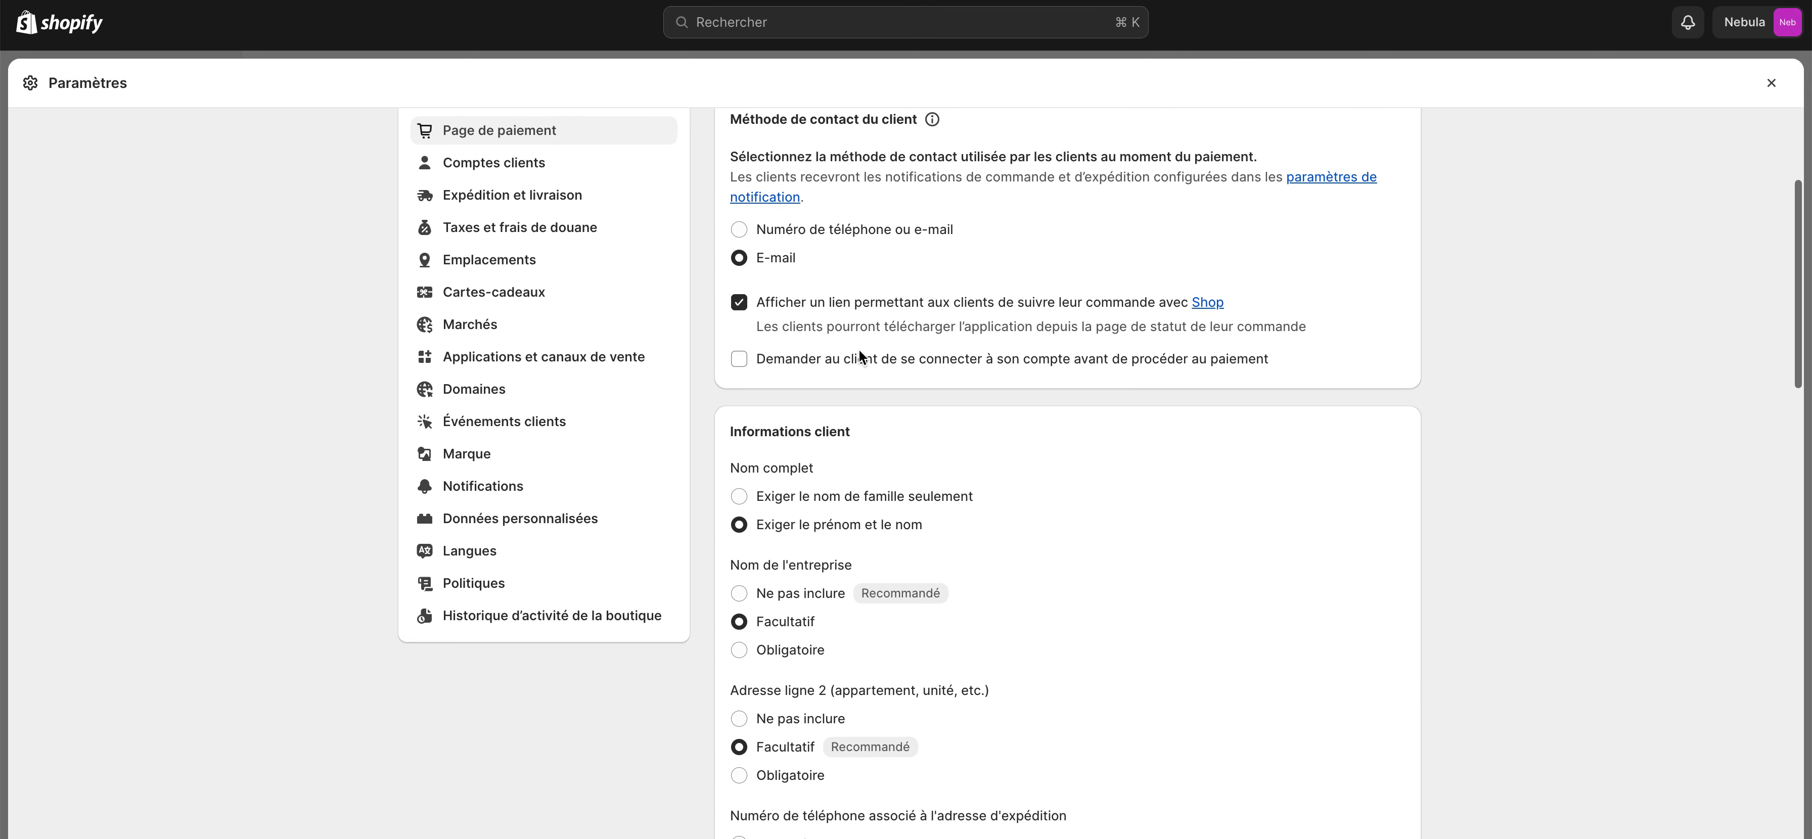
scroll(860, 367, "down", 3)
scroll(872, 466, "down", 3)
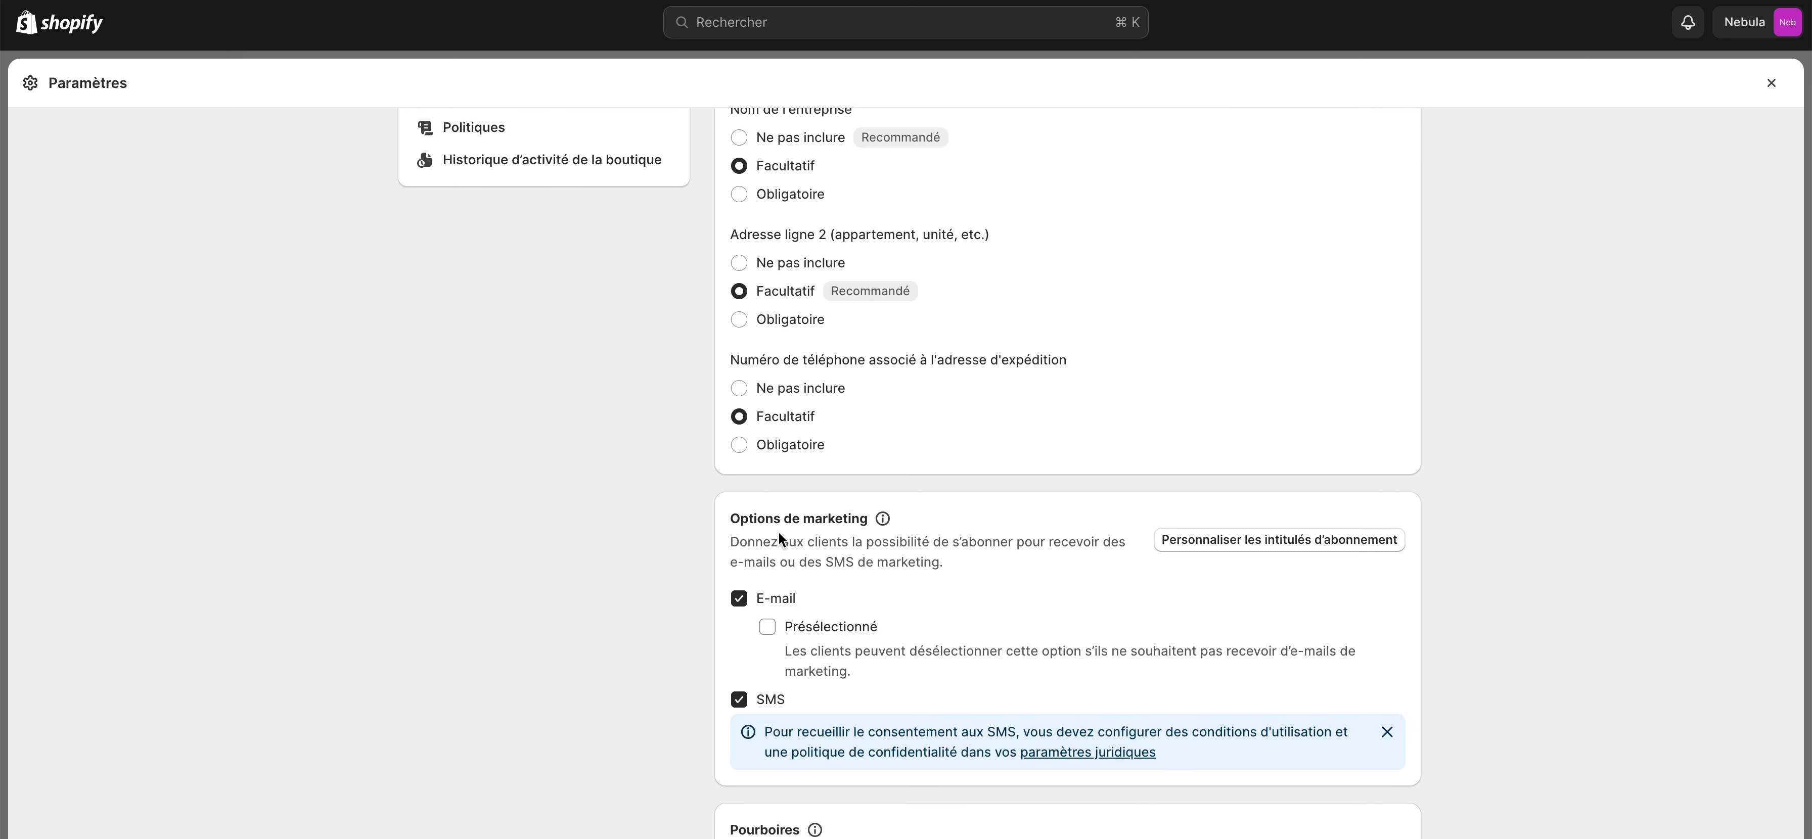
scroll(778, 531, "down", 5)
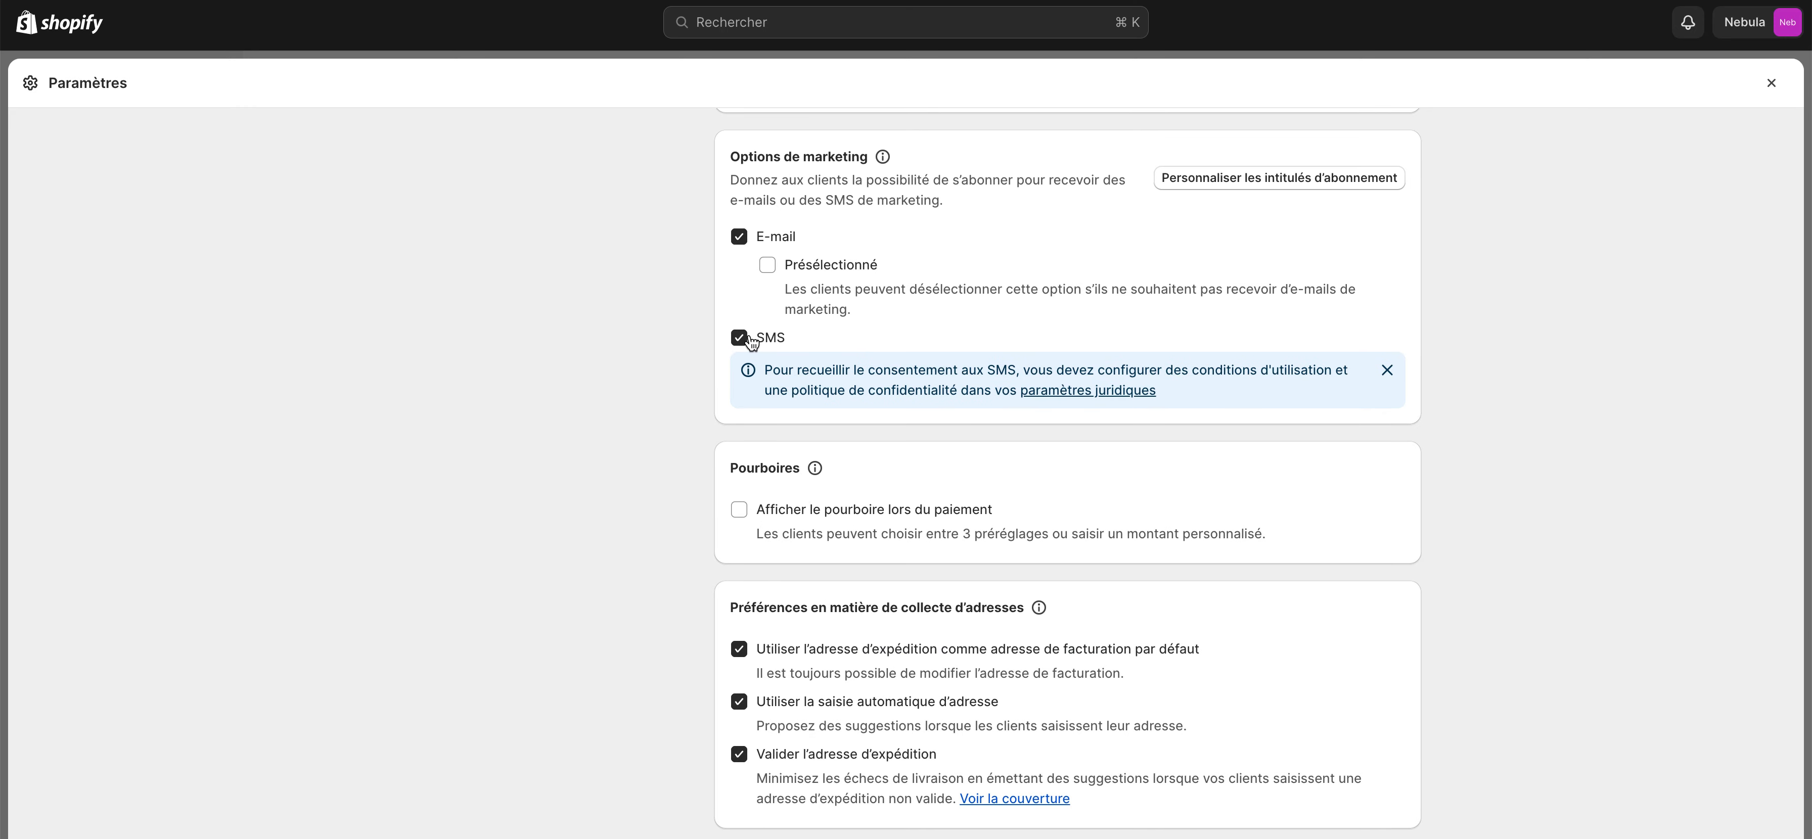
scroll(770, 484, "down", 6)
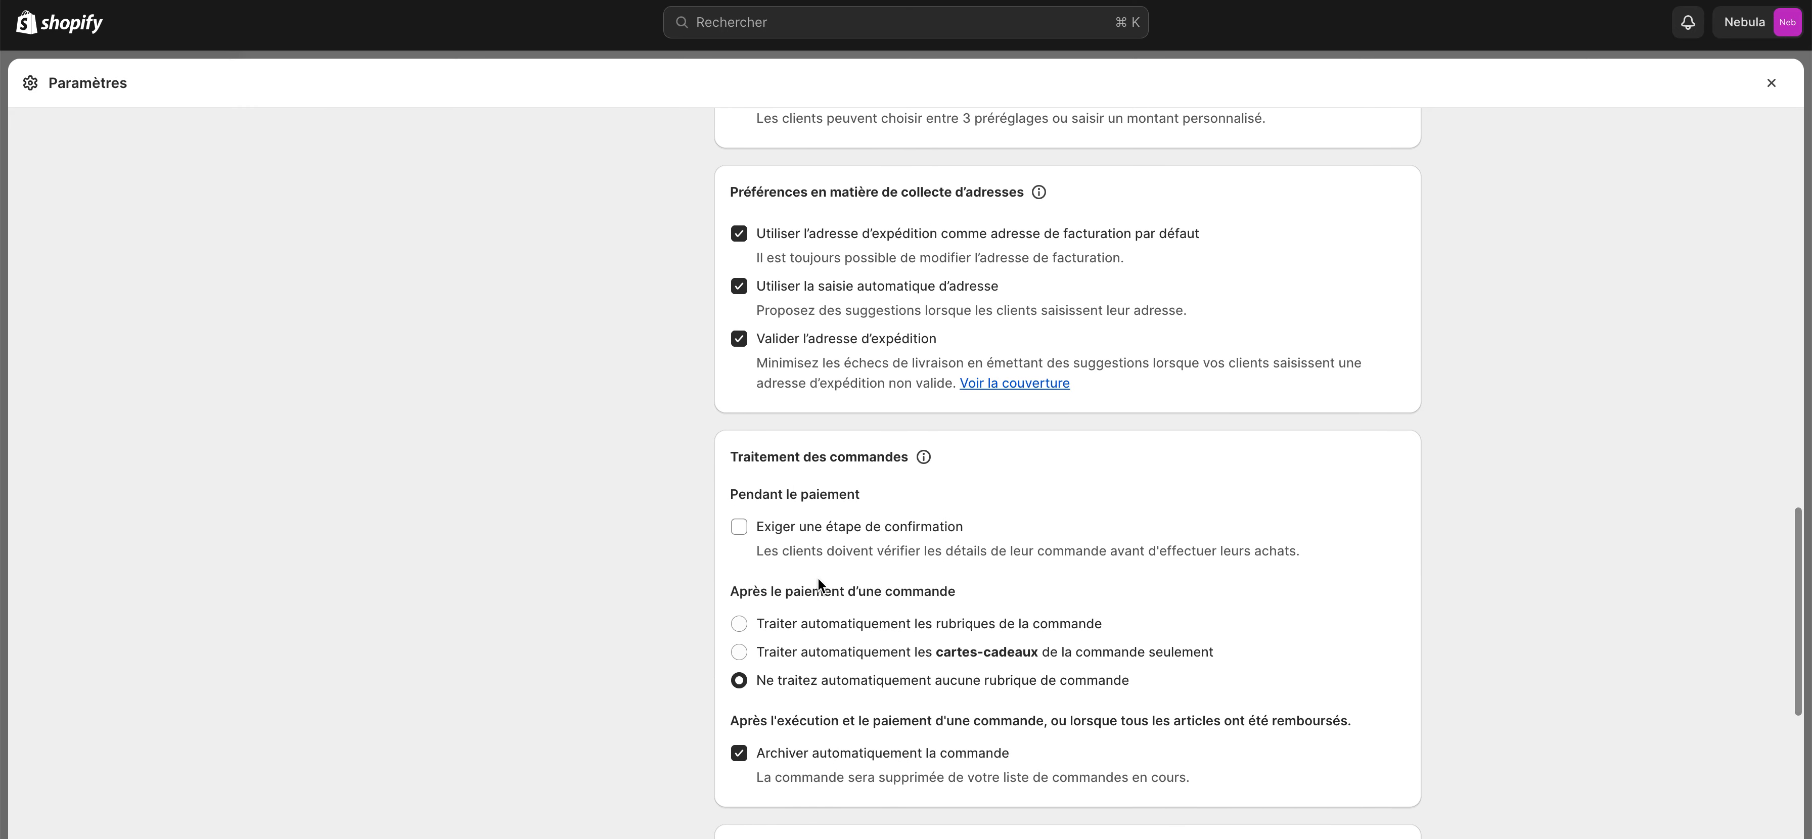
scroll(818, 576, "down", 15)
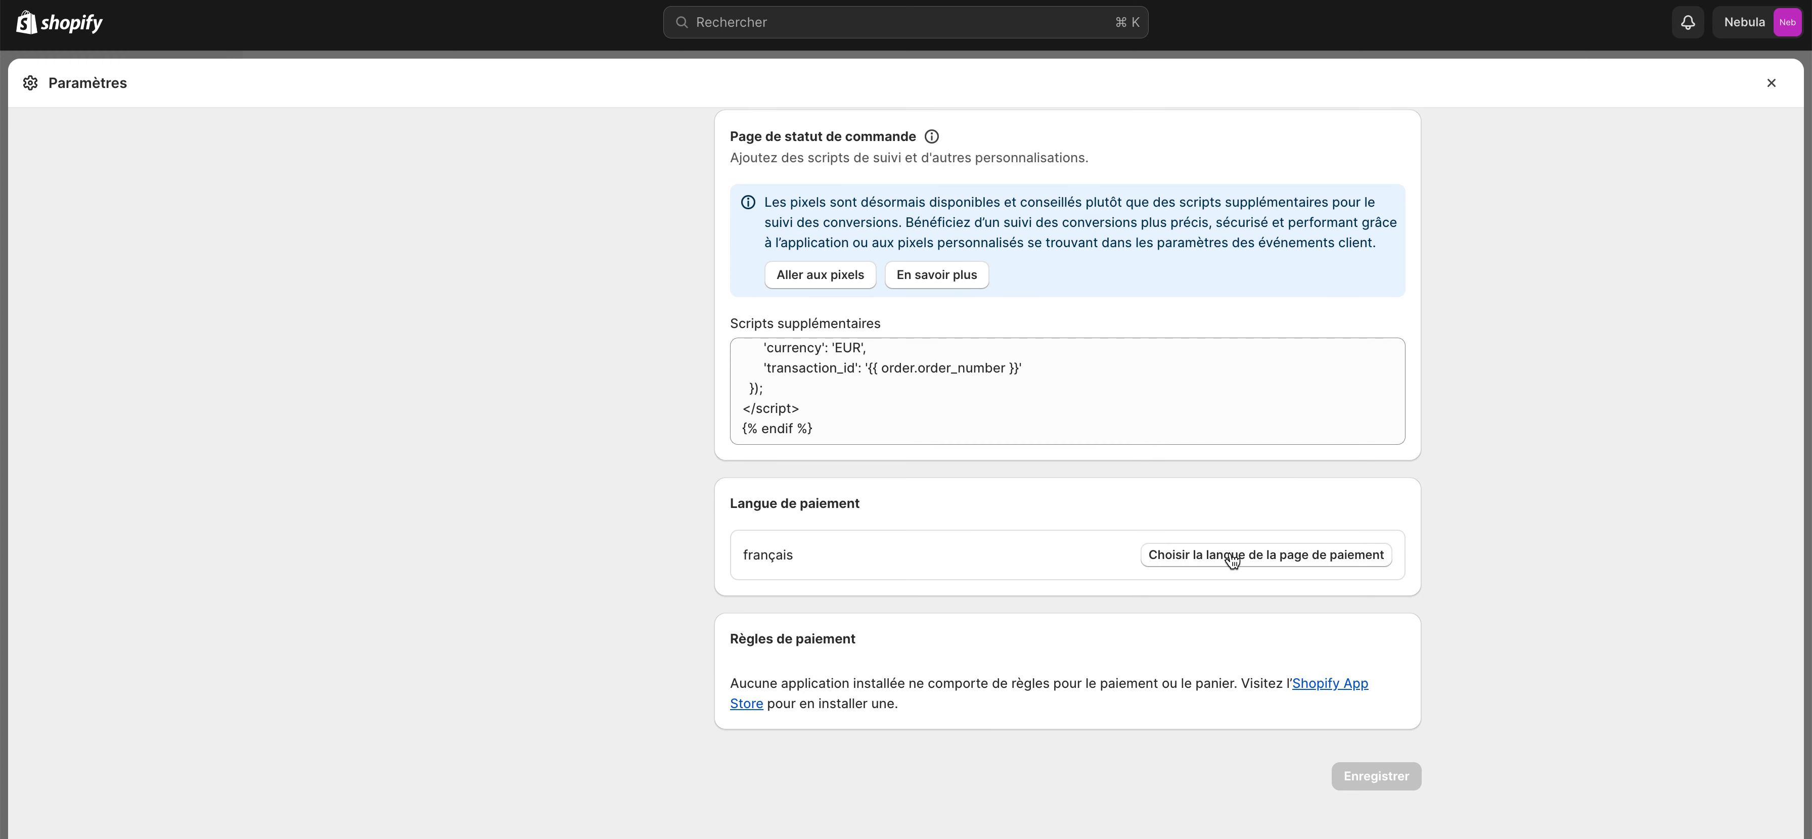
scroll(1154, 330, "up", 20)
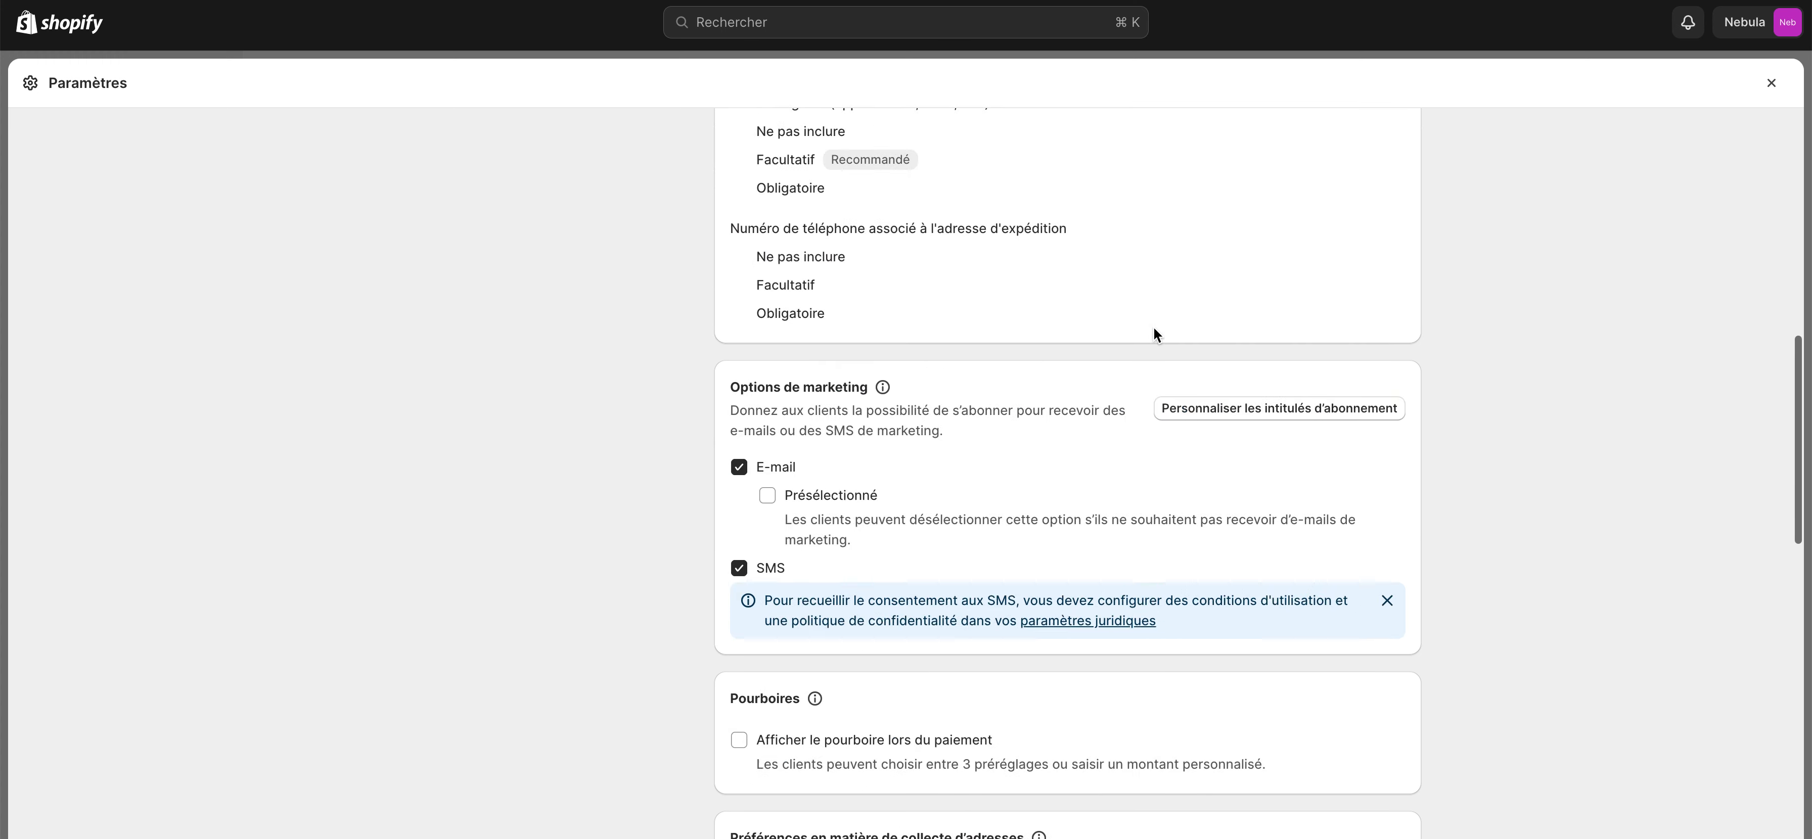
left_click(1765, 88)
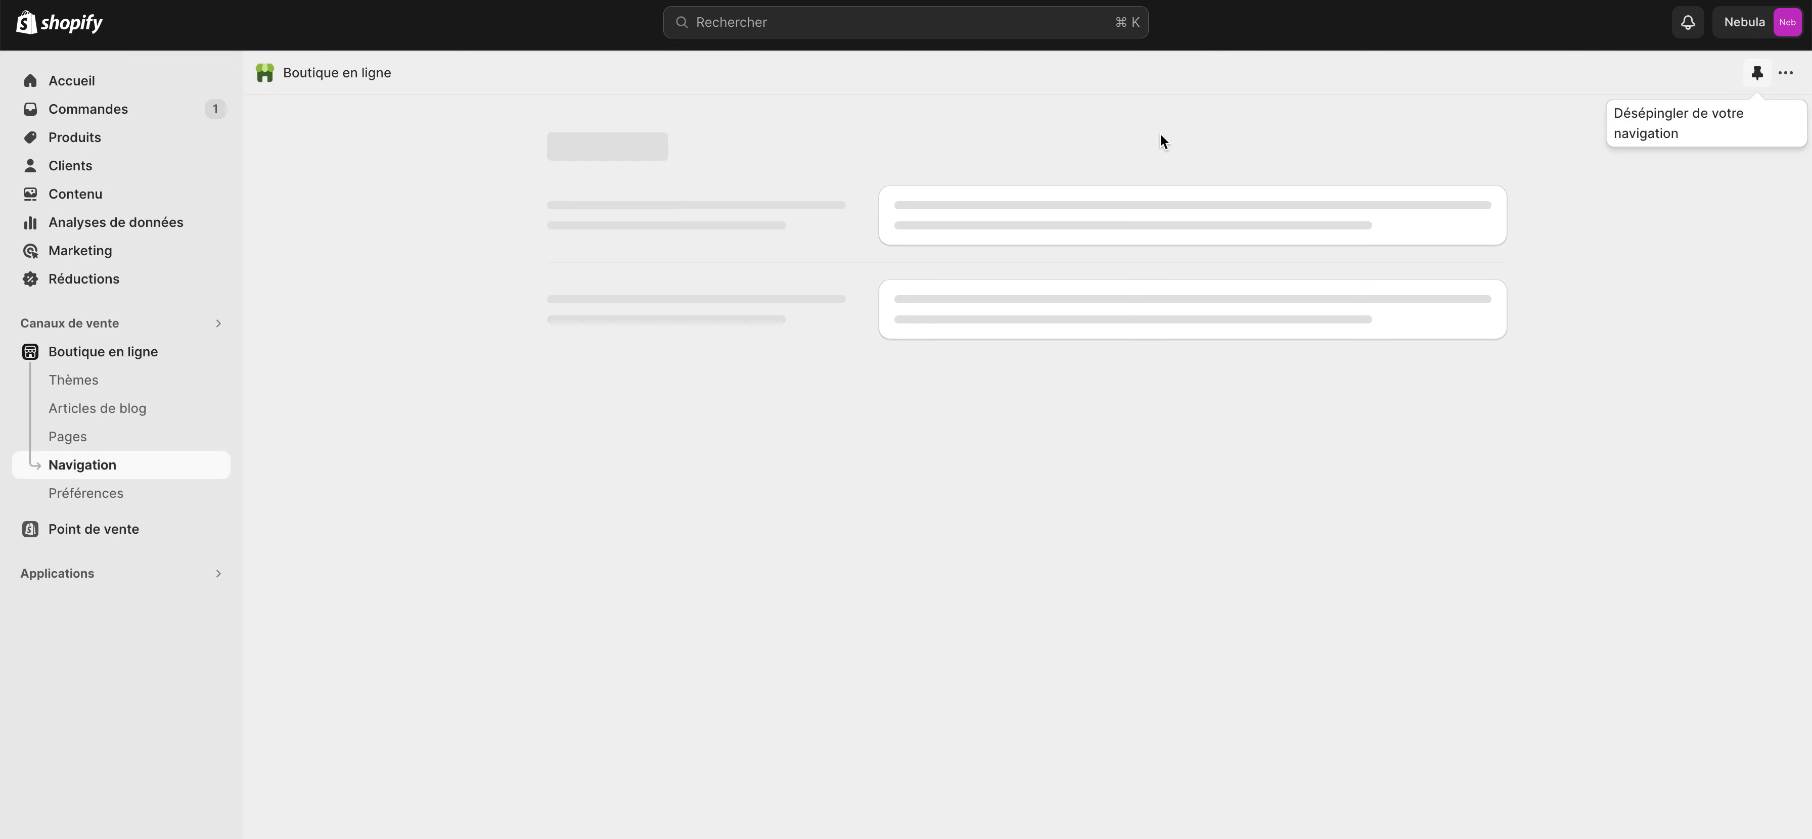